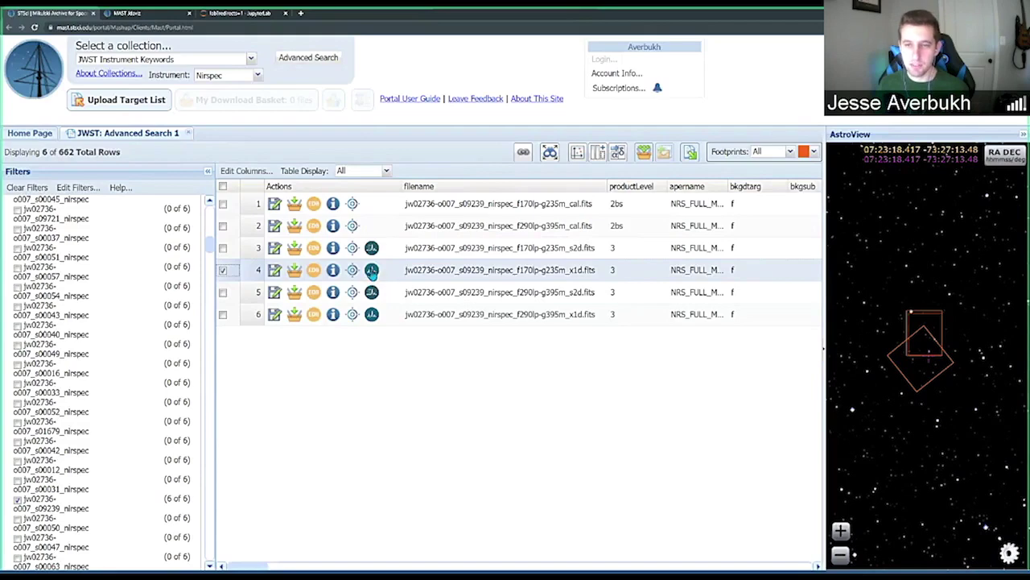
- Open the jw02736-o007_s09239_nirspec_f170lp-g235m_x1d.fits spectrum in Jdaviz and look over its target, instrument and observation metadata
click(371, 270)
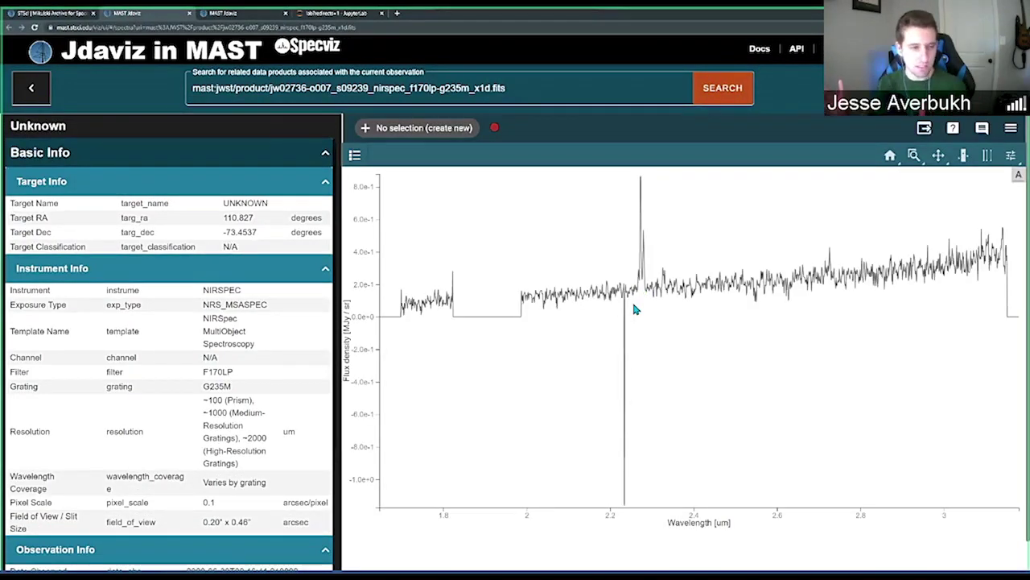
scroll(149, 233, down, 3)
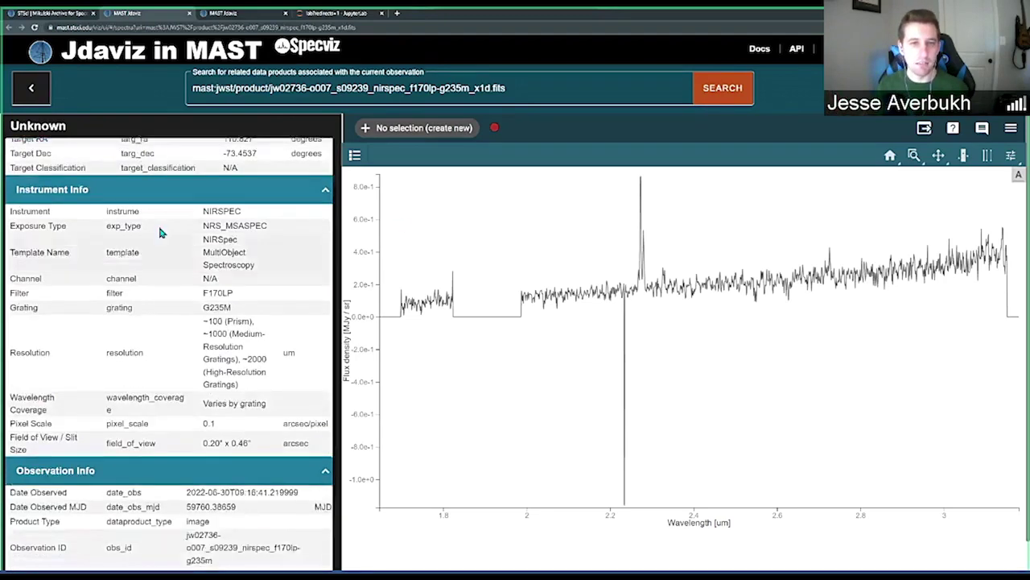
scroll(161, 242, up, 2)
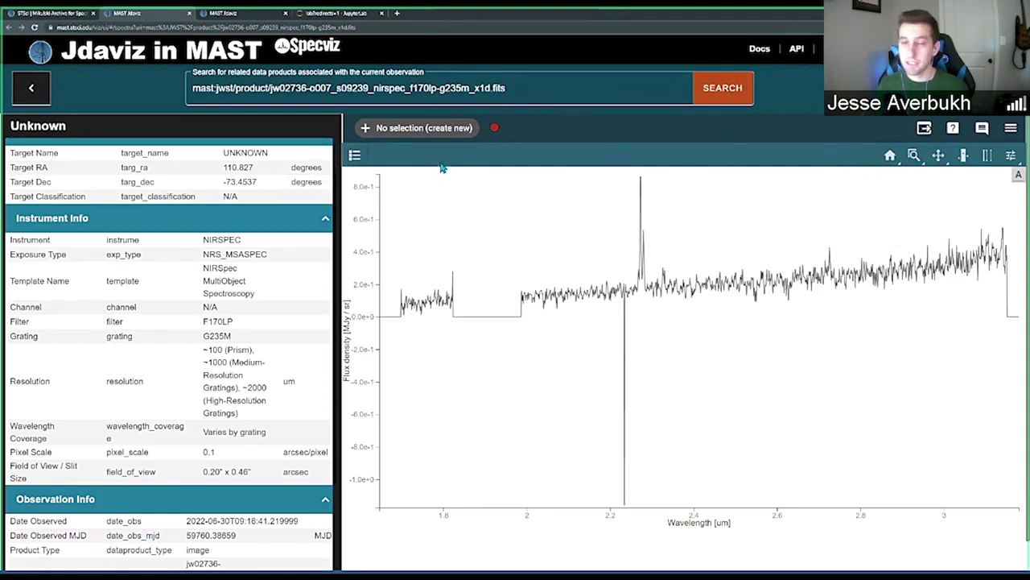
- Check the viewer's loaded dataset, zoom and pan around the emission peak near 2.27 um, and restore the full spectrum view
click(355, 155)
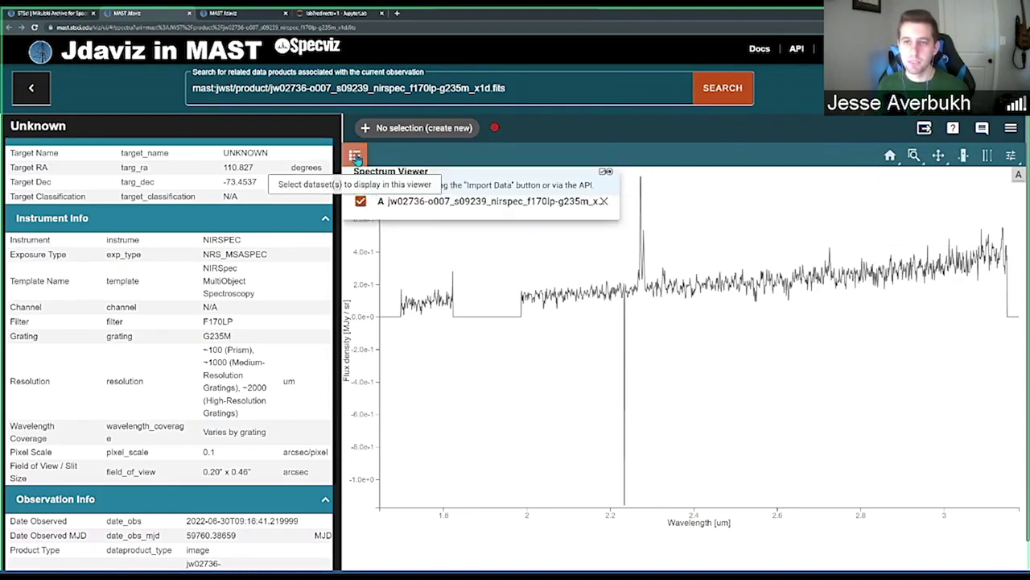
click(913, 156)
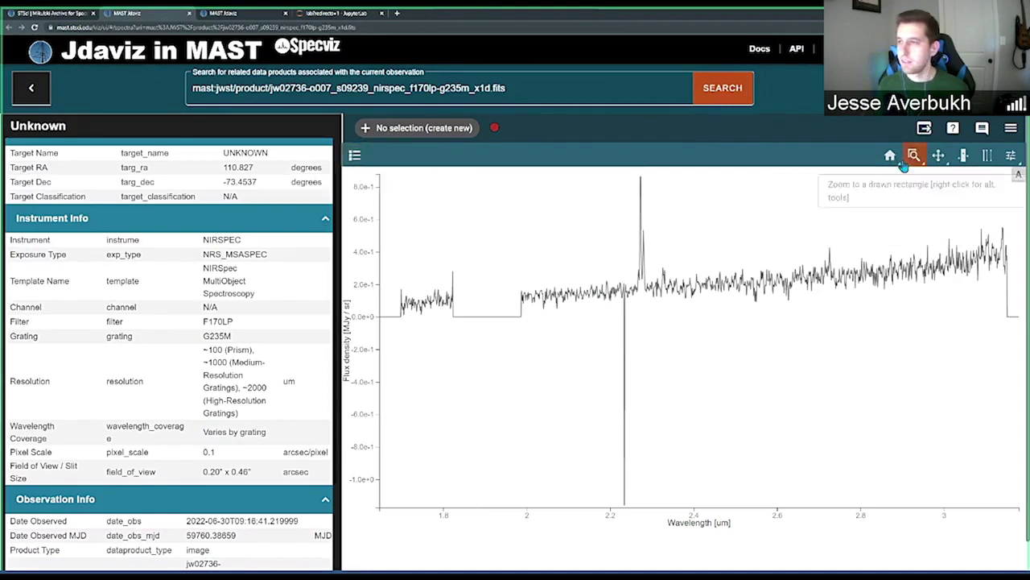
drag(554, 220, 821, 244)
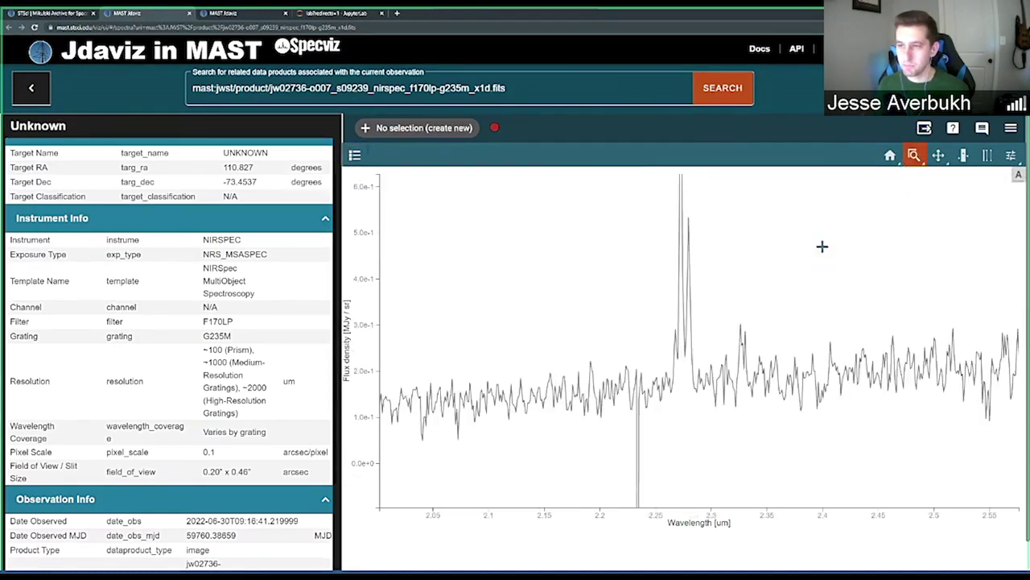
click(913, 157)
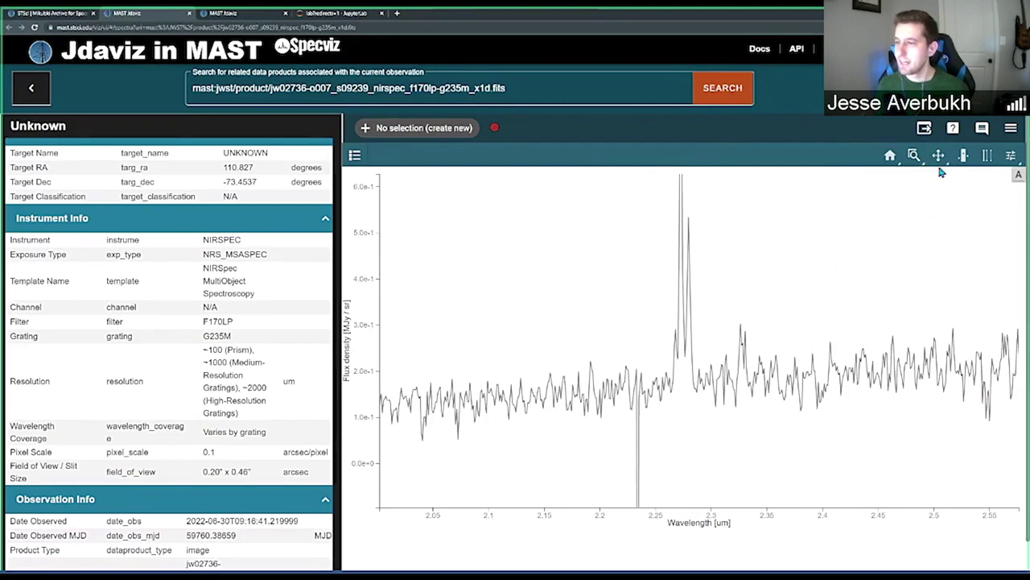
click(938, 155)
scroll(835, 331, down, 4)
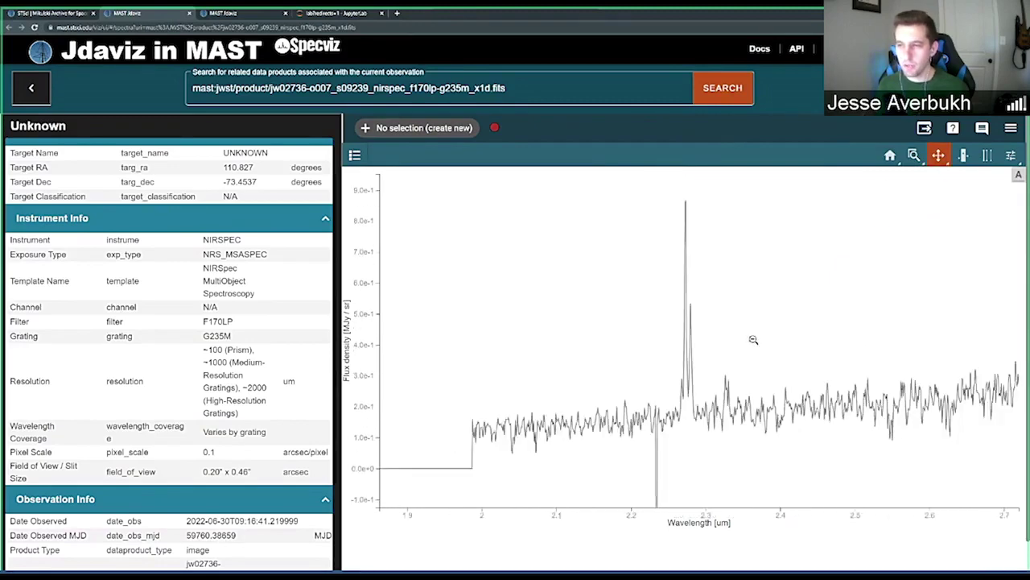
drag(810, 283, 696, 297)
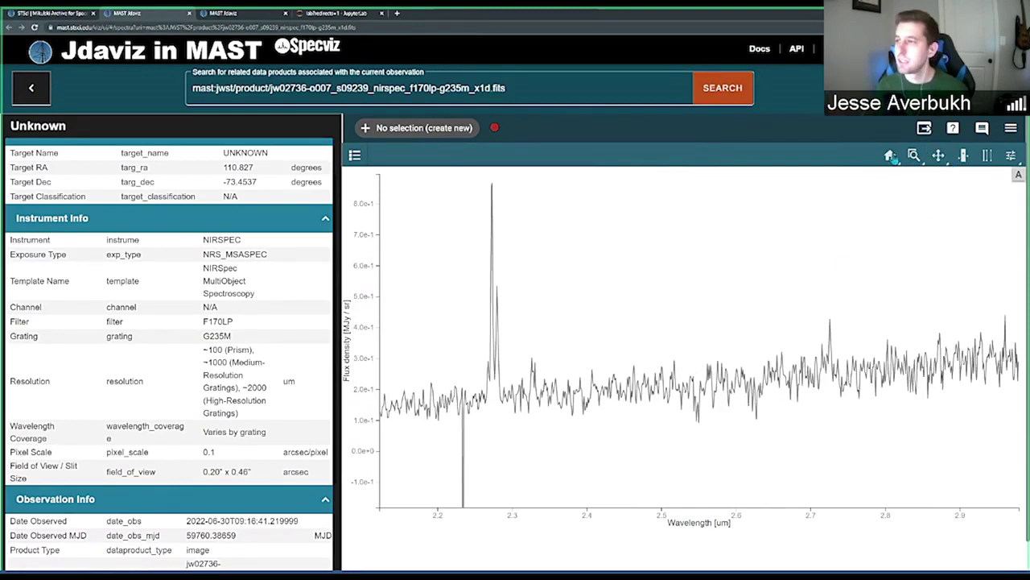
click(889, 155)
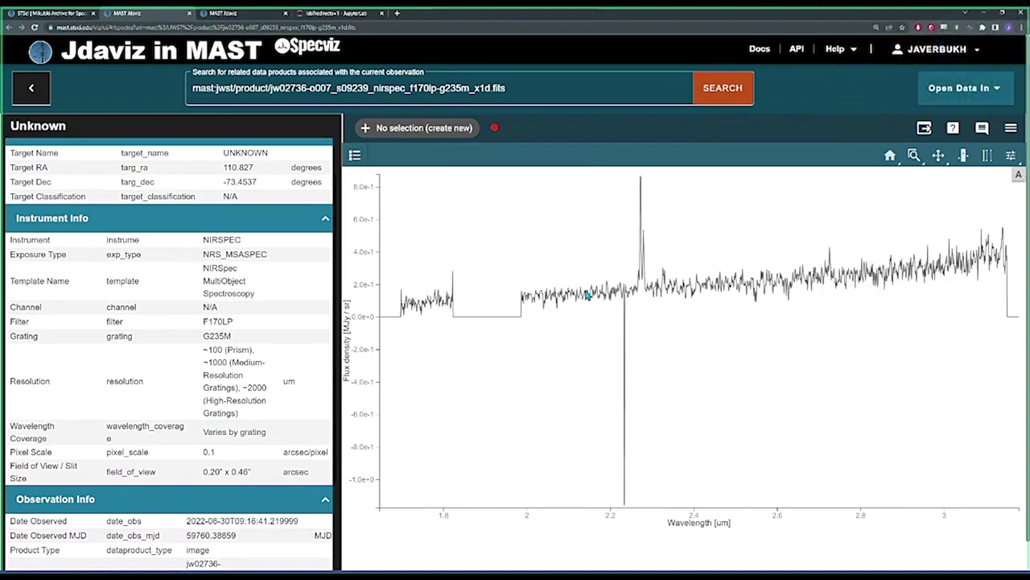
- Switch to the specviz_jwebbinar24.ipynb notebook in JupyterLab and read through the auto-generated Jdaviz section to its code cells
click(963, 88)
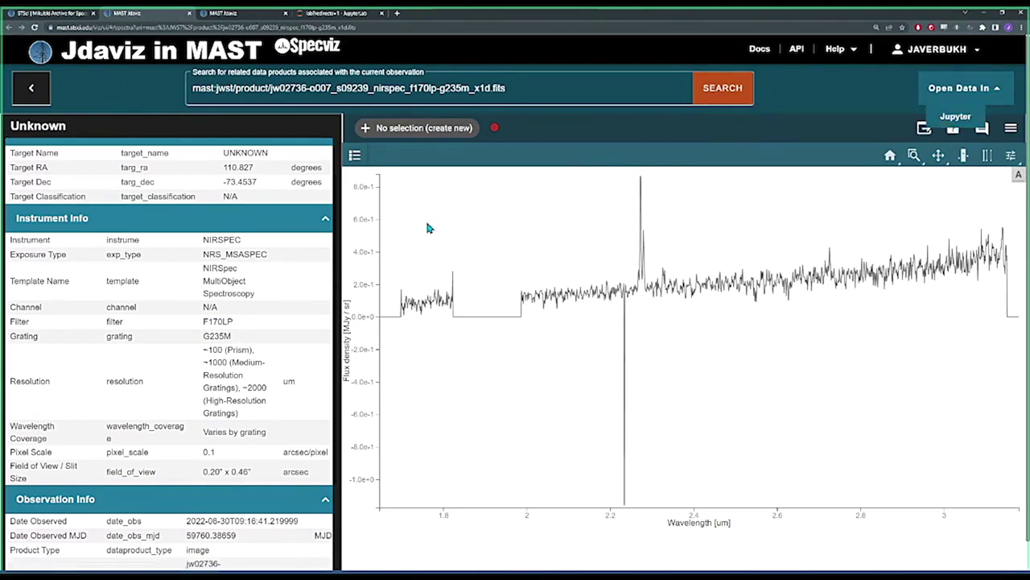
key(ctrl+4)
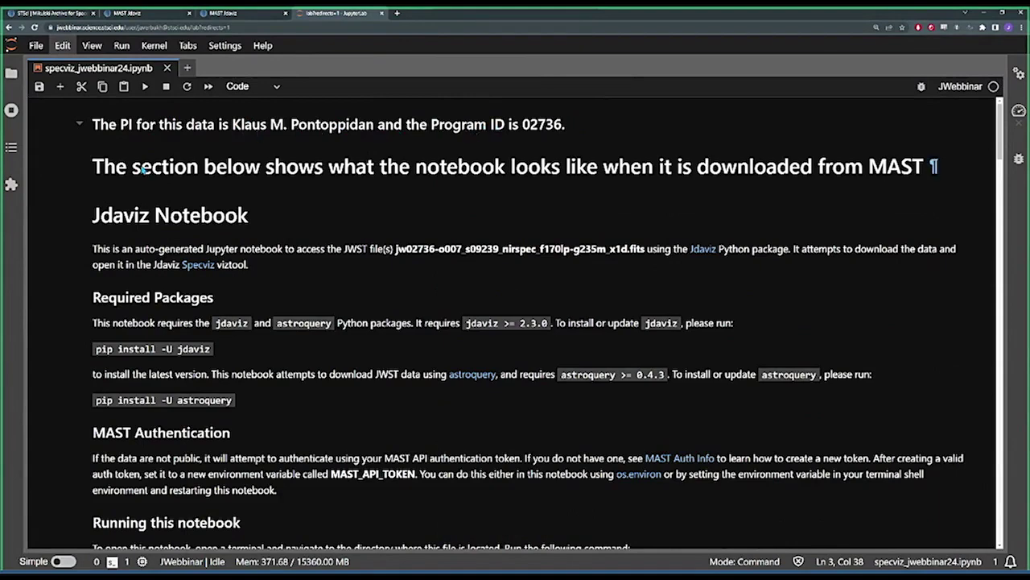
scroll(322, 184, down, 1)
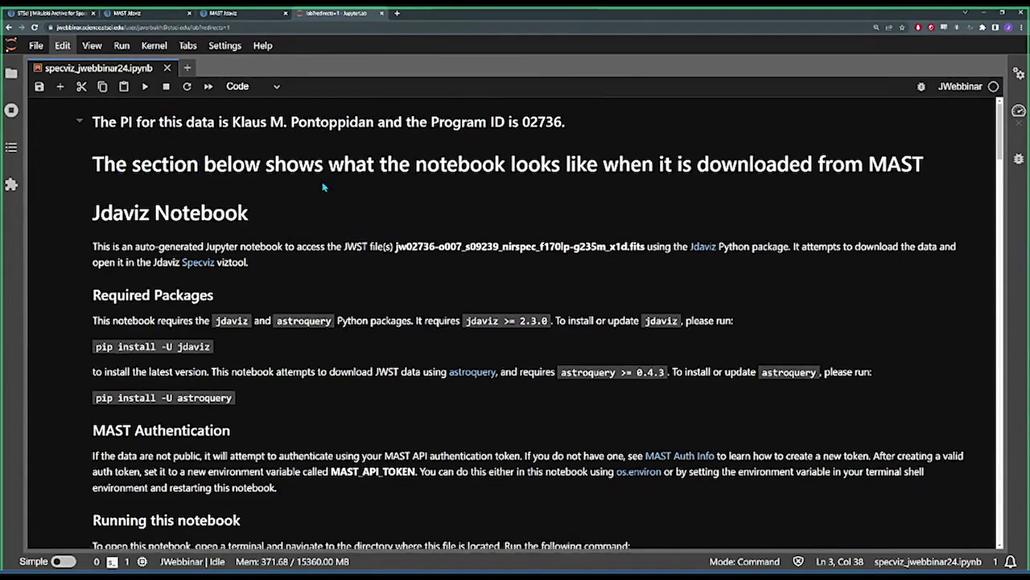
scroll(322, 185, down, 1)
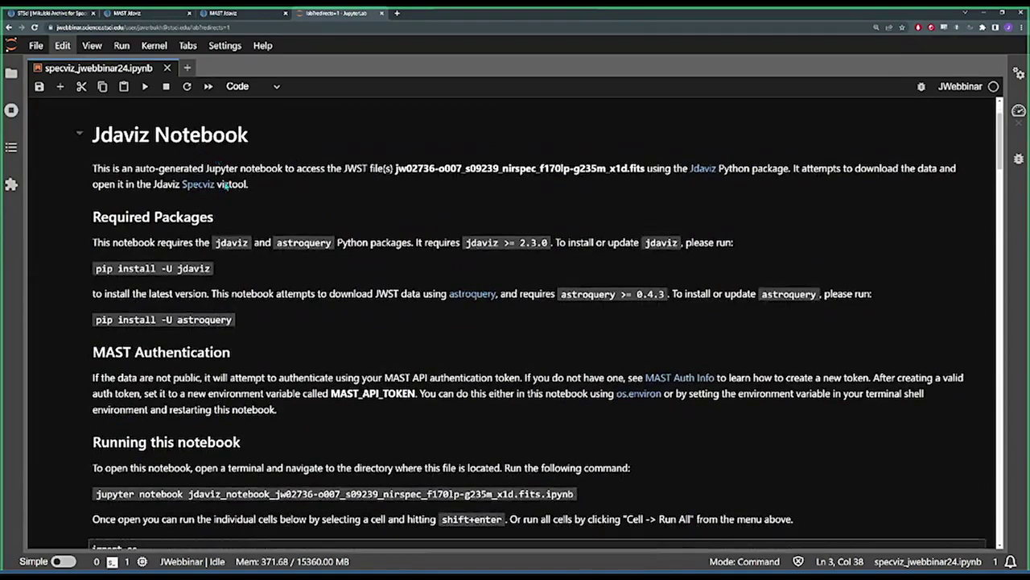
scroll(247, 177, down, 1)
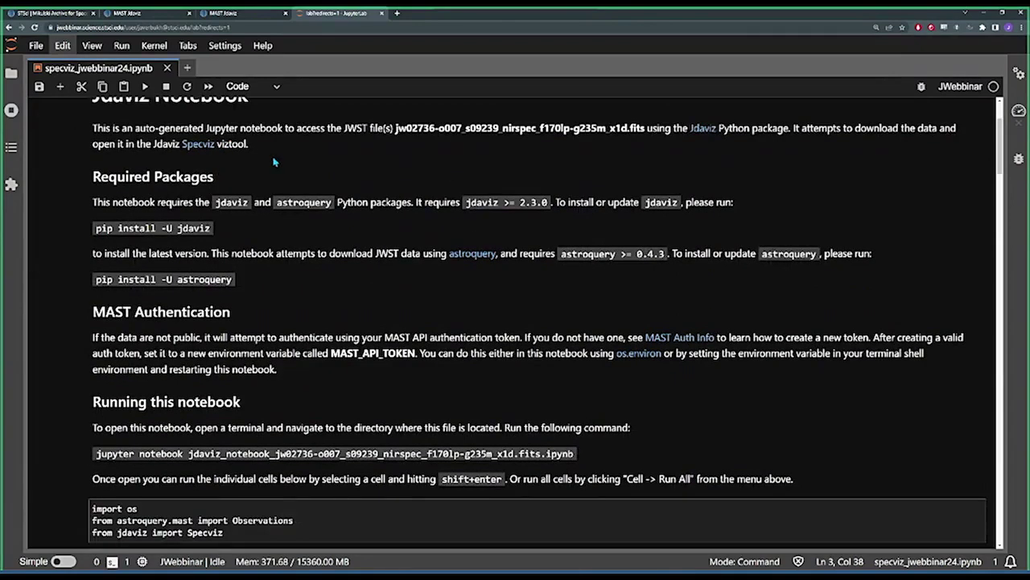
scroll(273, 155, down, 3)
scroll(273, 153, down, 3)
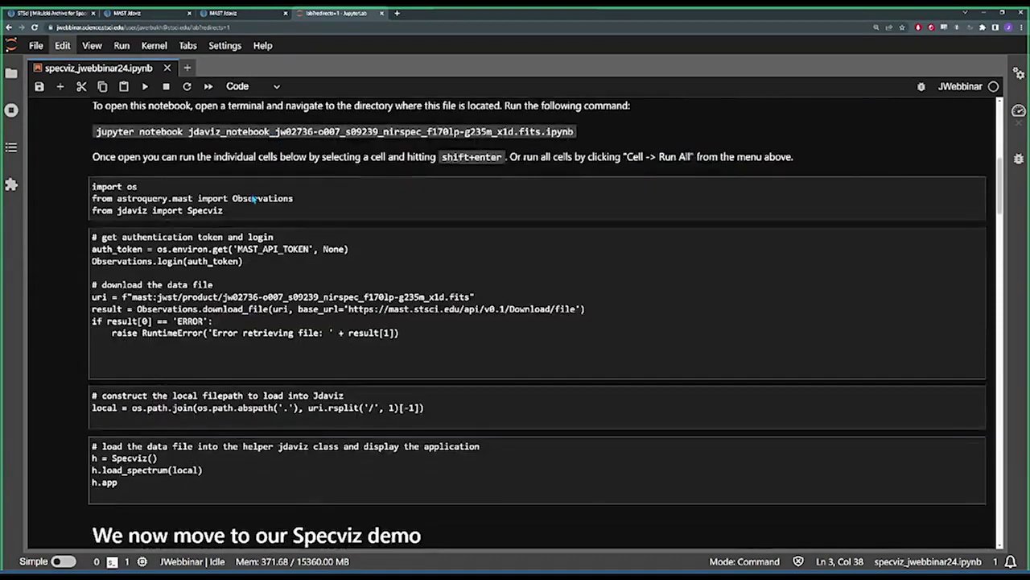
- Convert the auto-generated section's import cell to Code and back to Raw
click(242, 199)
click(242, 87)
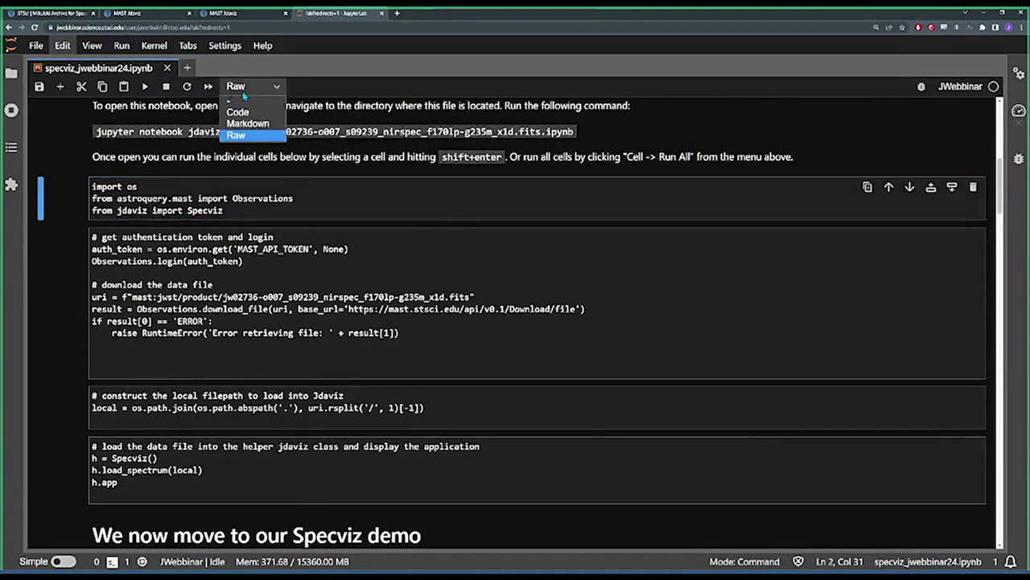
click(256, 113)
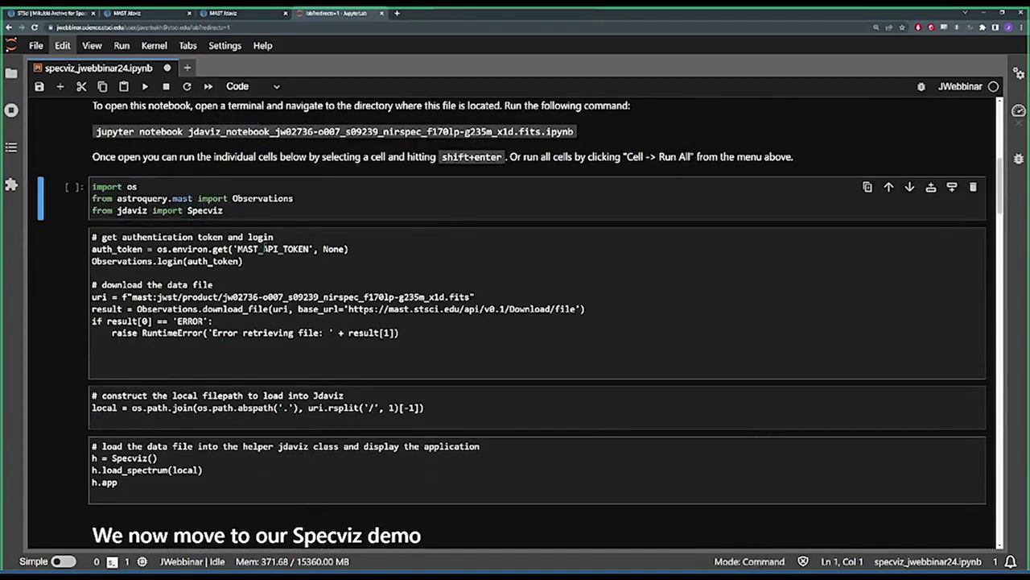
click(251, 88)
click(246, 135)
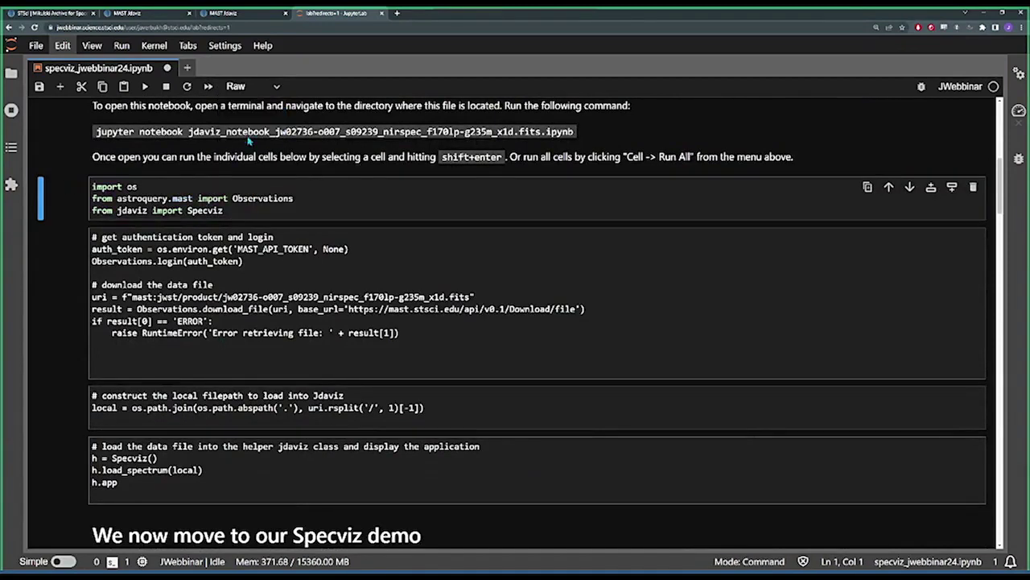
- Examine the auto-generated cells that authenticate with MAST, download the FITS file and load it into Specviz
key(Down)
key(Return)
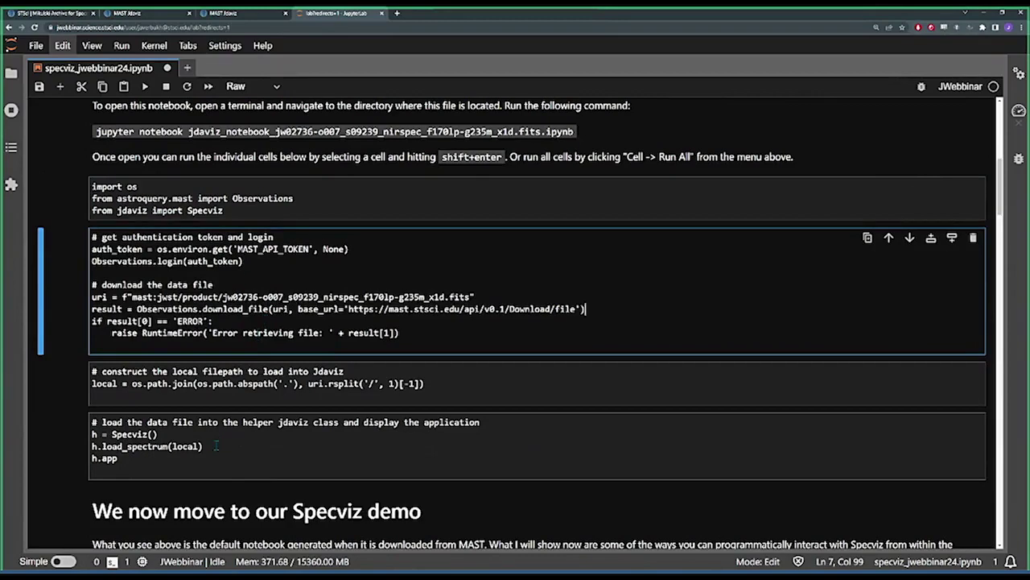
scroll(216, 445, down, 1)
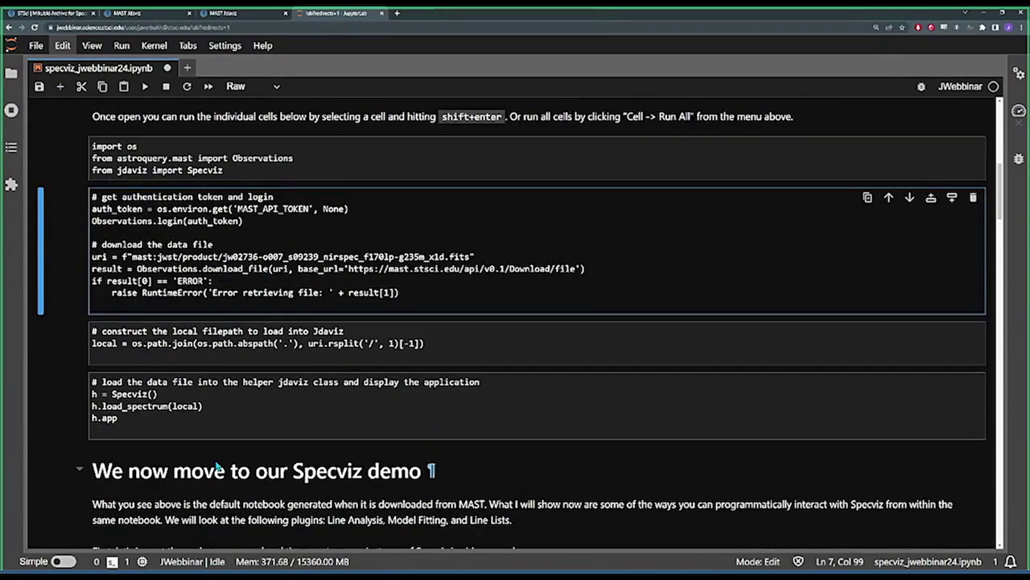
scroll(225, 430, up, 2)
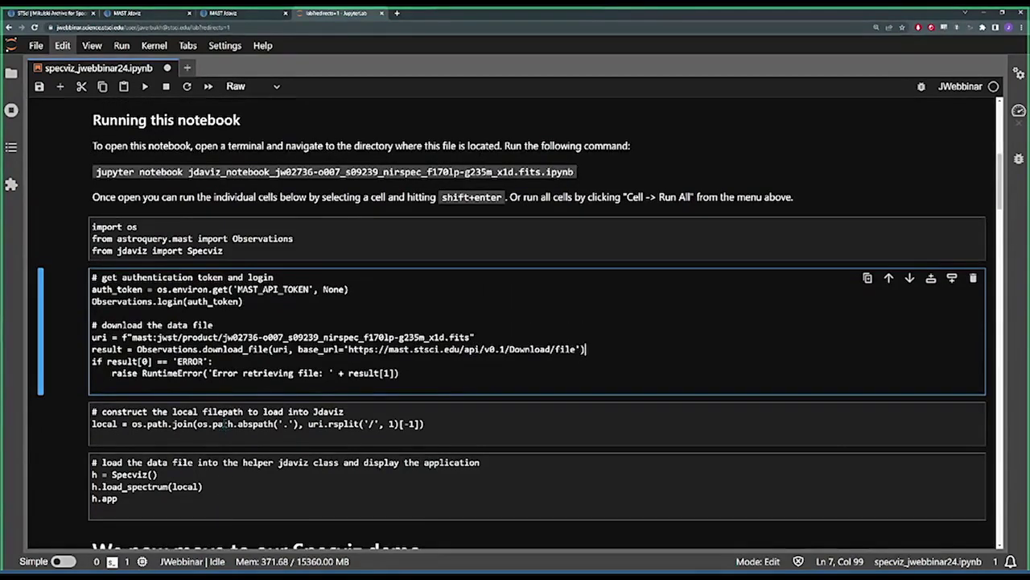
scroll(230, 424, up, 3)
scroll(230, 424, down, 9)
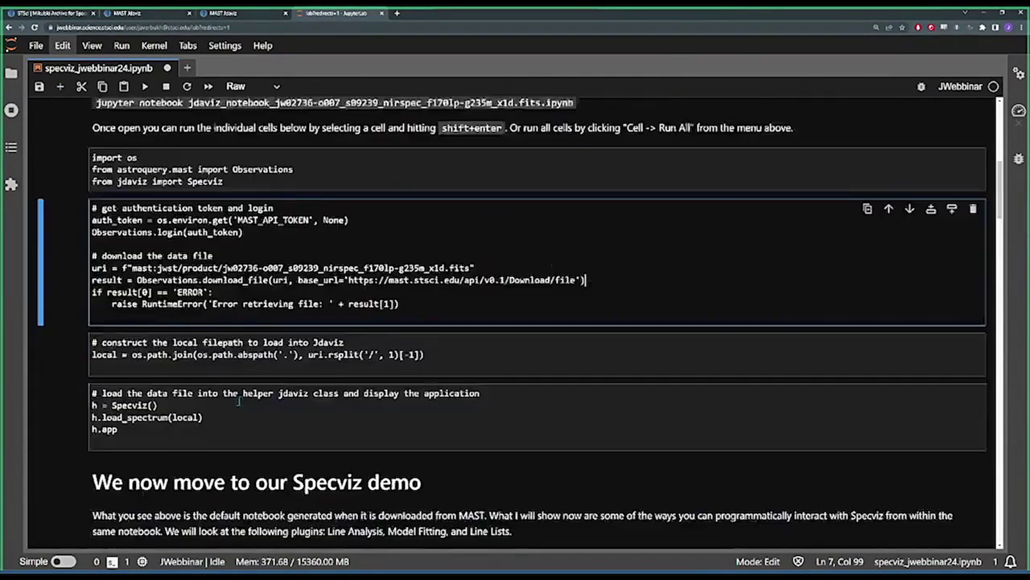
scroll(239, 400, down, 5)
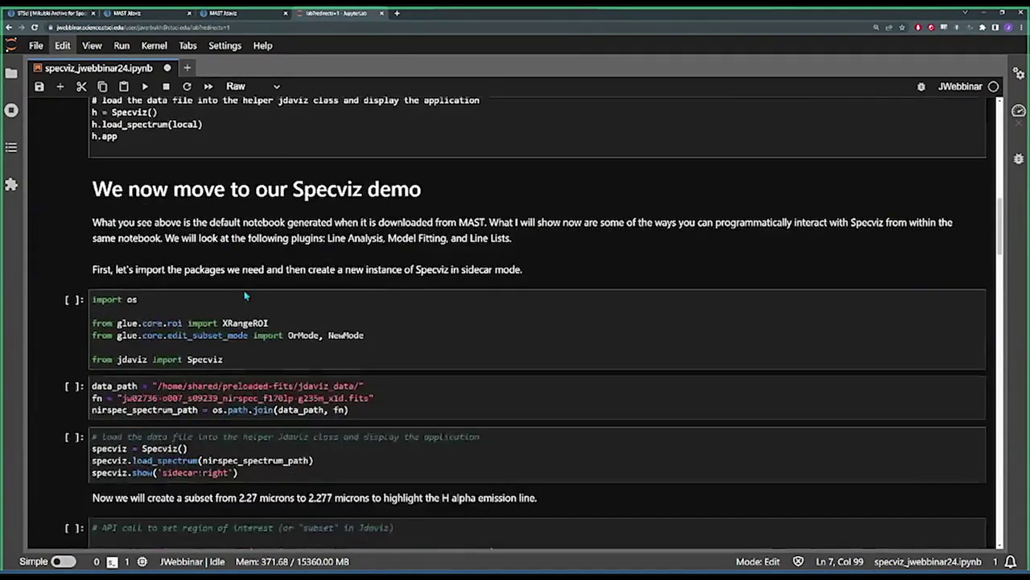
- Run the Specviz demo's import, data-path and load cells to show the NIRSpec spectrum in a right-hand sidecar
scroll(245, 297, down, 2)
click(296, 265)
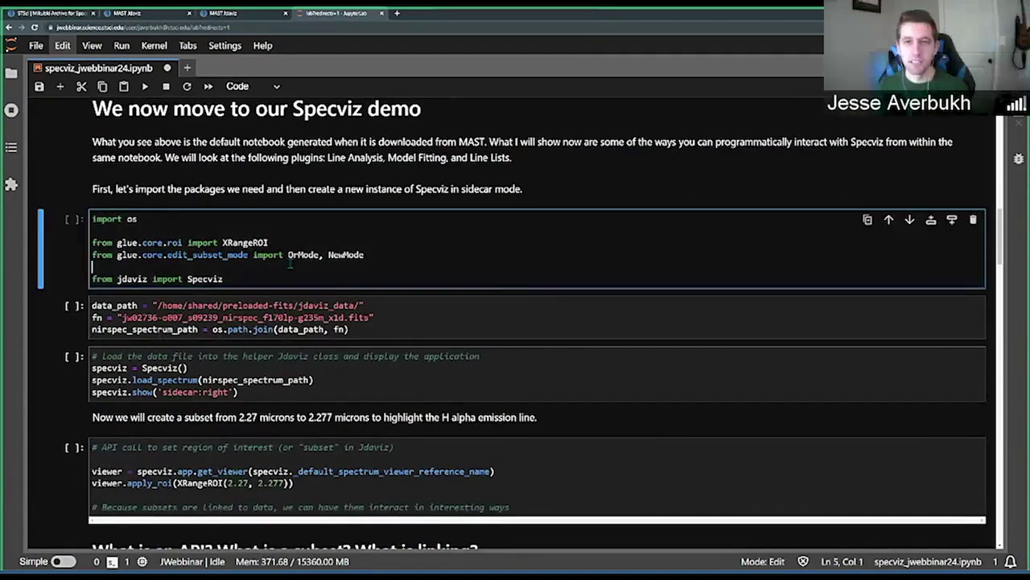
key(shift+Return)
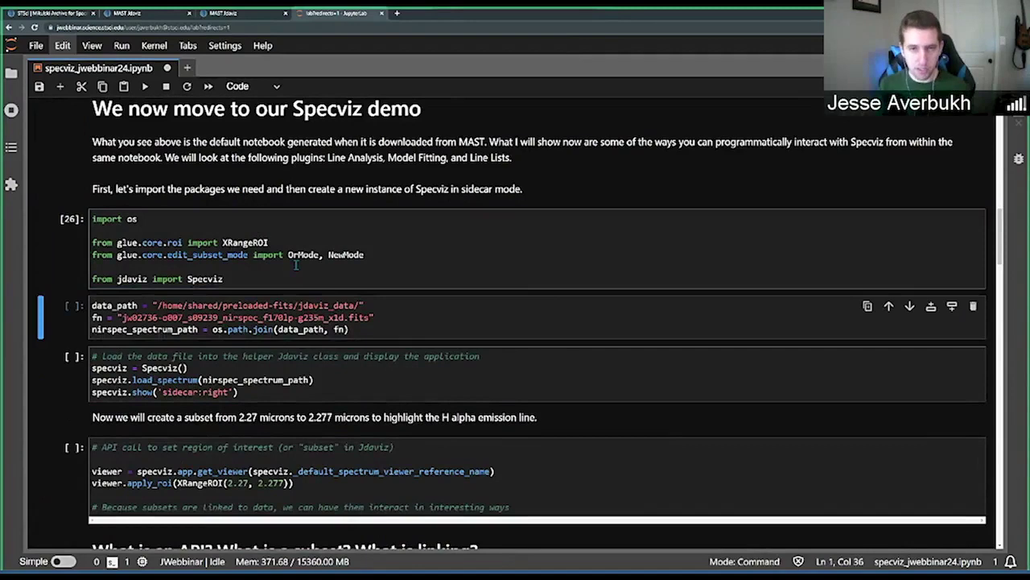
key(shift+Return)
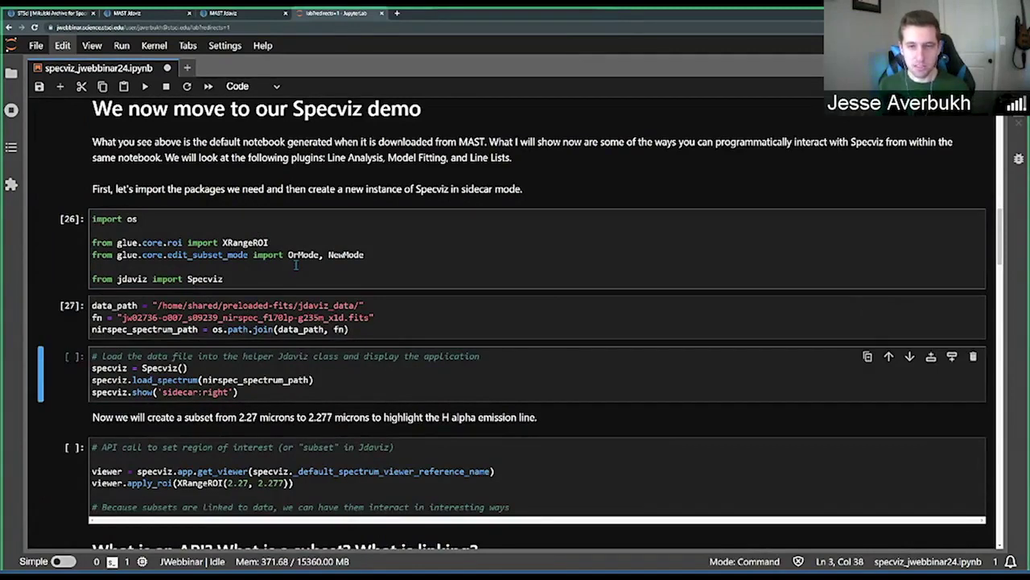
key(shift+Return)
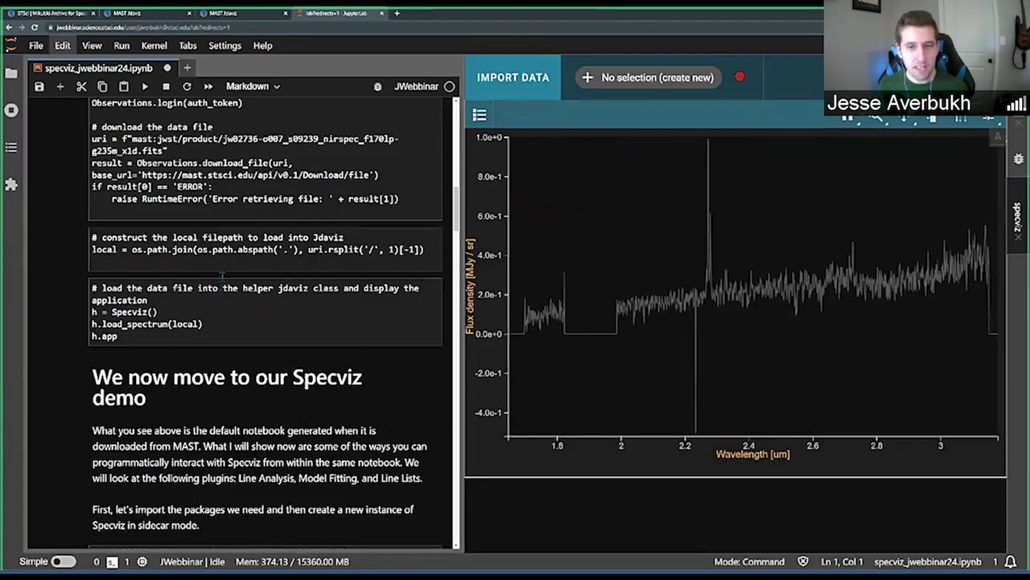
- Highlight the 'sidecar:right' argument in the load cell and look over the code for the H alpha subset
scroll(221, 275, down, 10)
click(156, 285)
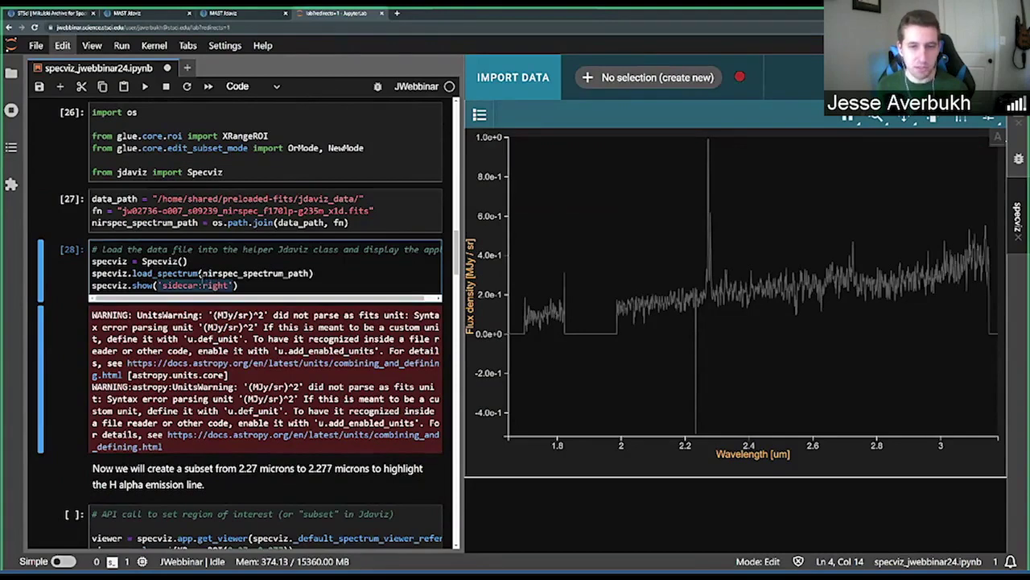
key(Escape)
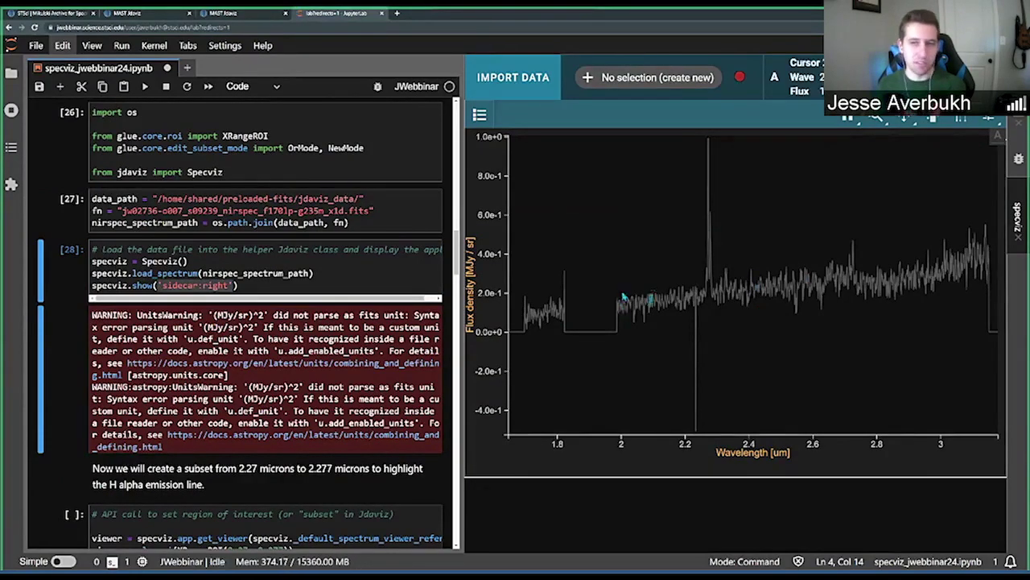
scroll(283, 248, down, 3)
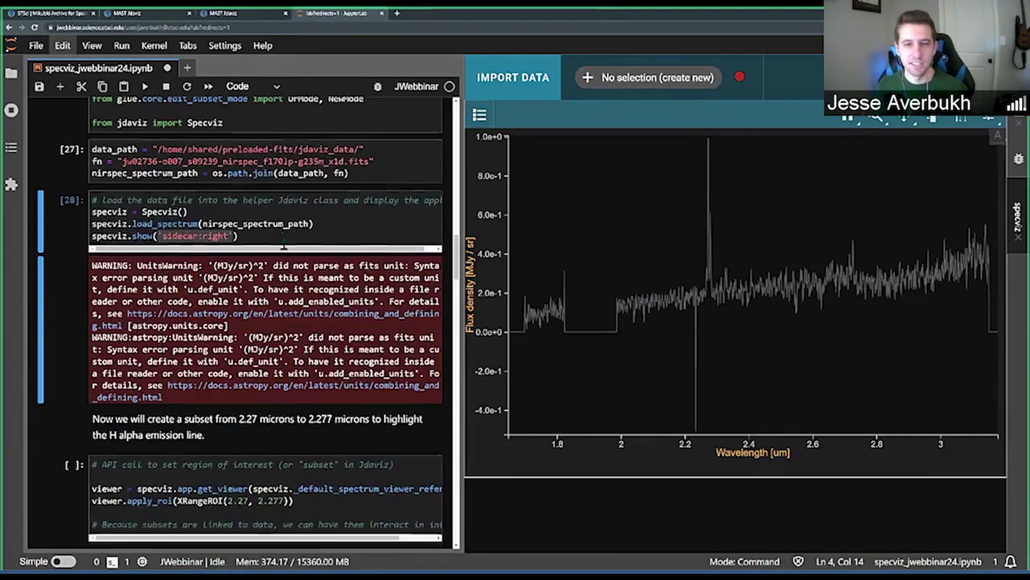
scroll(283, 248, down, 3)
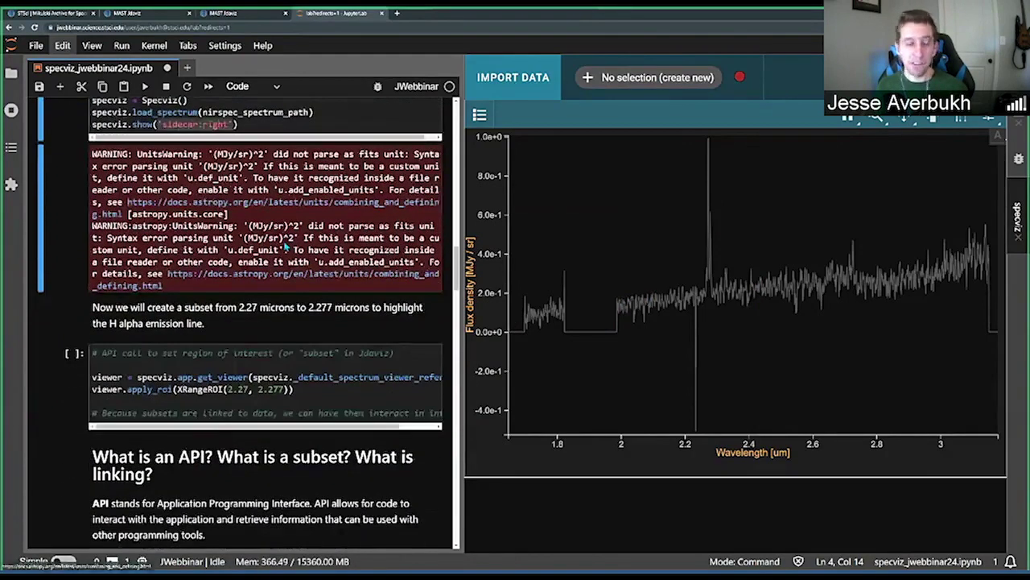
scroll(286, 246, up, 3)
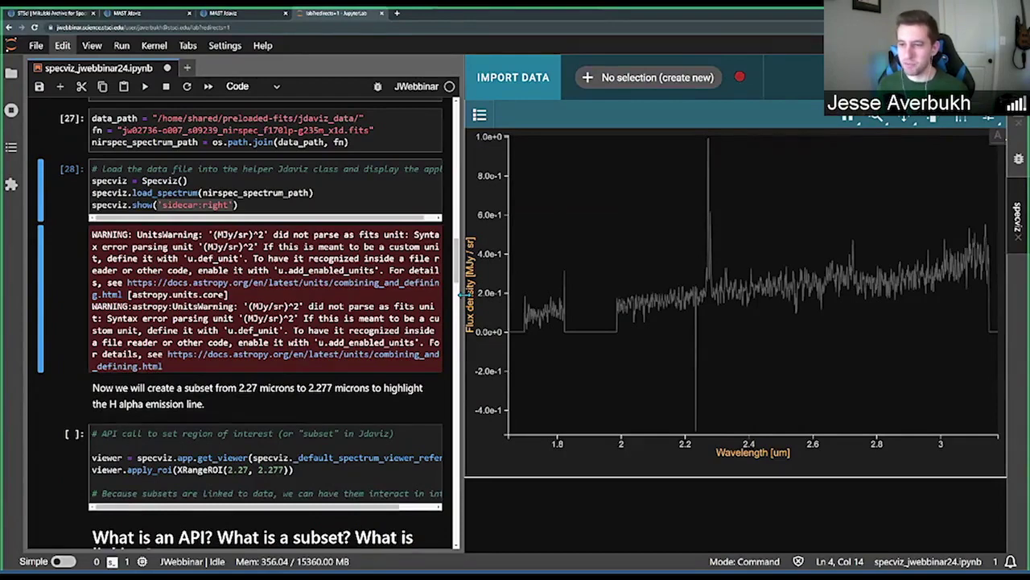
- Zoom and pan the sidecar's spectrum around the emission peak near 2.27 um
click(904, 114)
scroll(722, 280, up, 5)
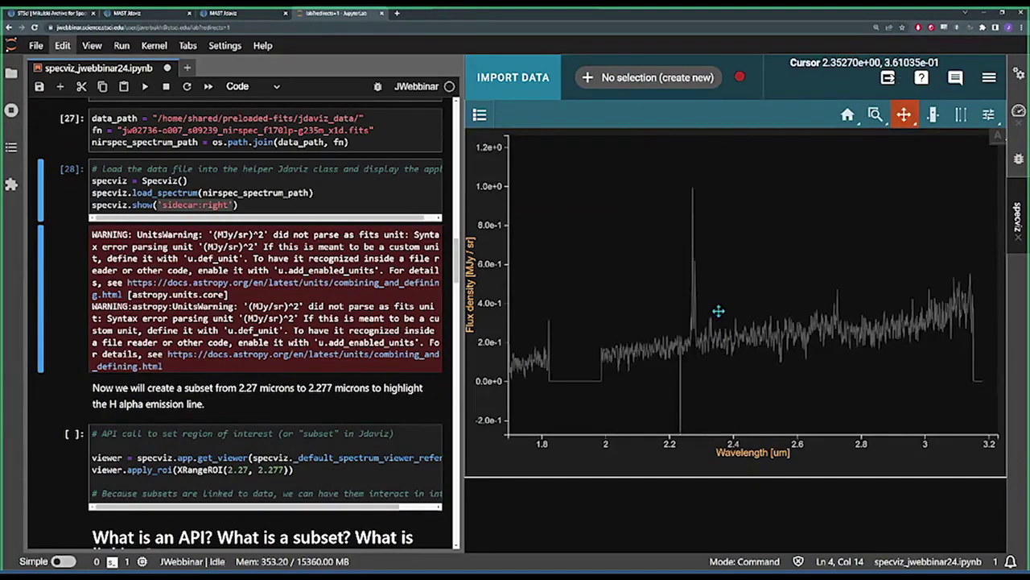
drag(722, 314, 753, 356)
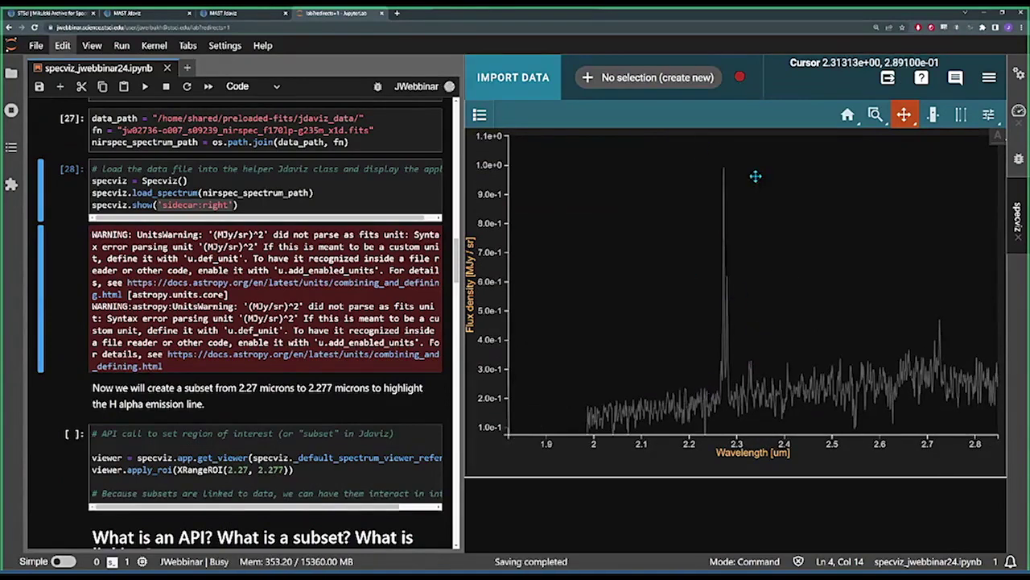
- Examine the sidecar's spectrum from about 1.8 to 2.9 um, comparing its H alpha peak with the note on the planned subset
drag(782, 340, 760, 311)
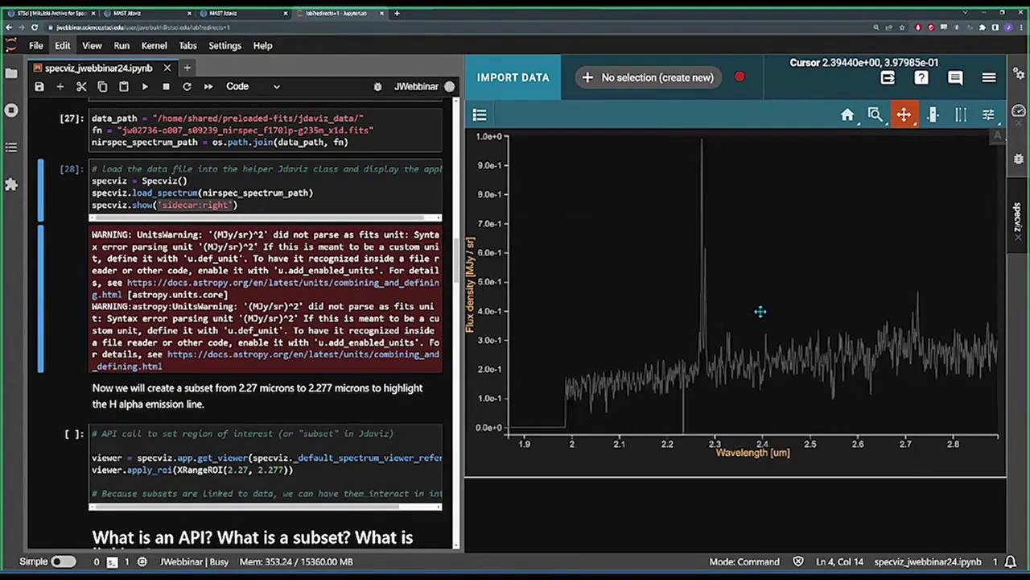
scroll(760, 311, down, 2)
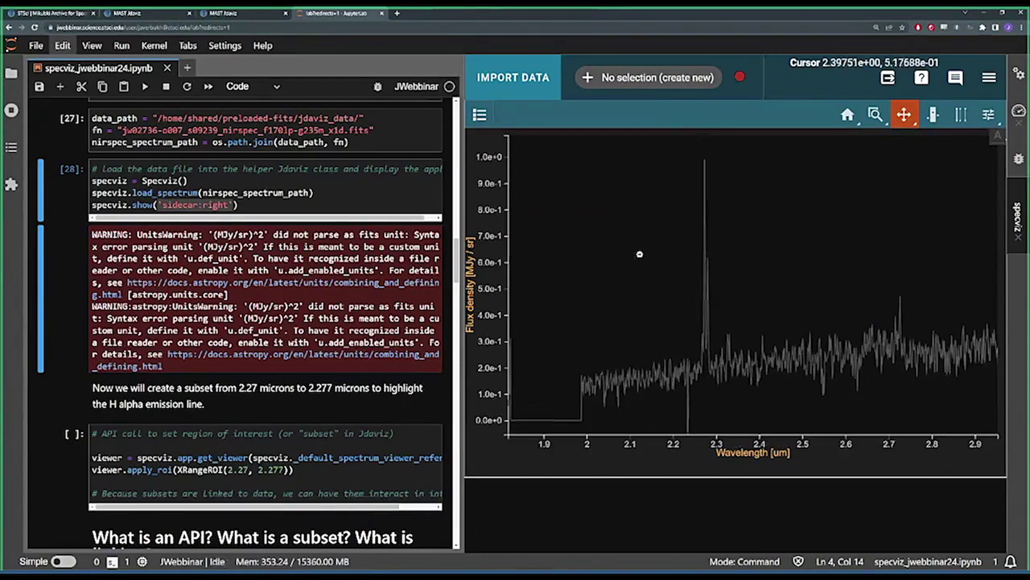
drag(738, 322, 738, 258)
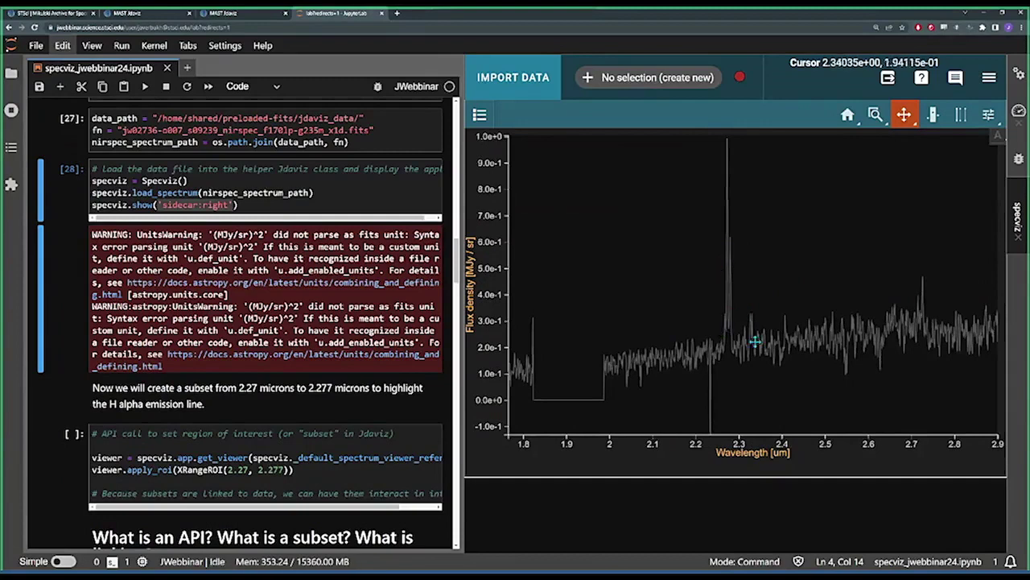
drag(783, 301, 784, 310)
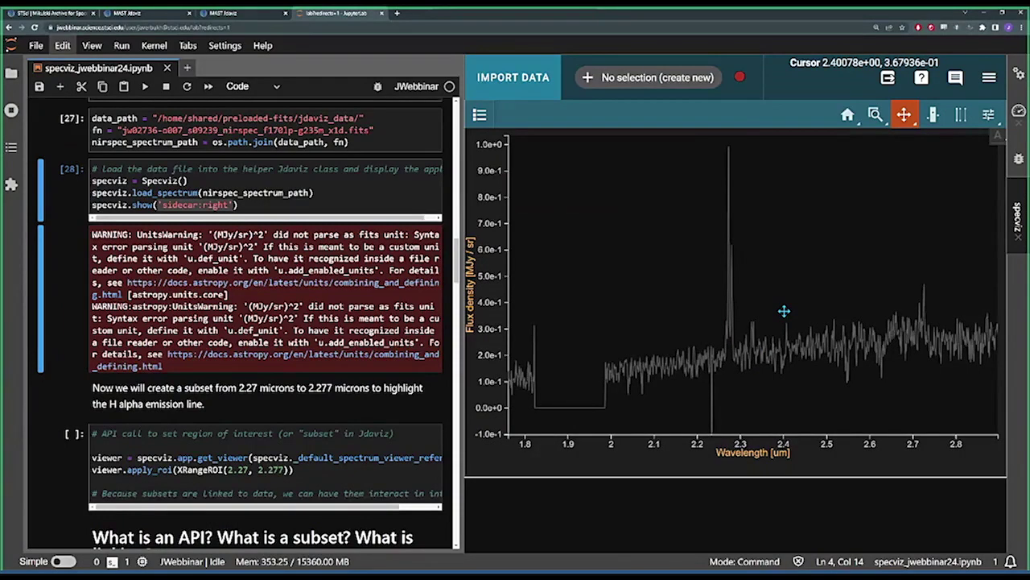
click(289, 397)
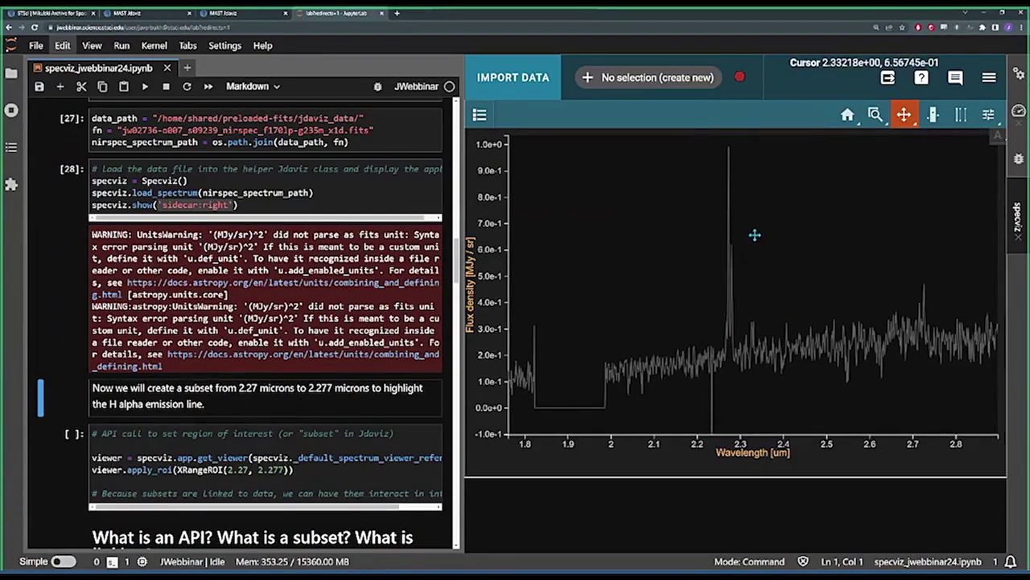
drag(737, 248, 726, 252)
scroll(726, 252, up, 3)
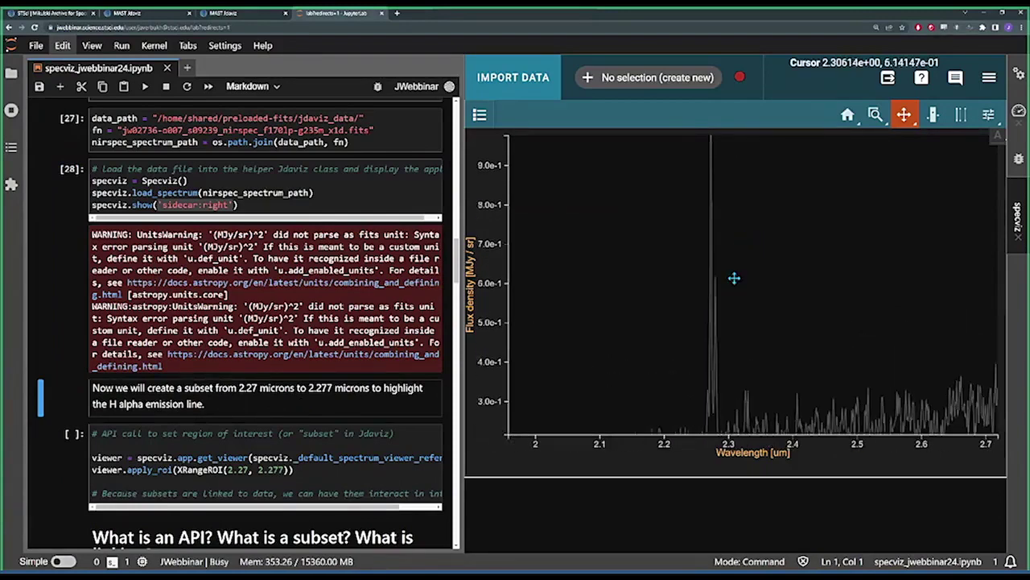
scroll(765, 291, down, 3)
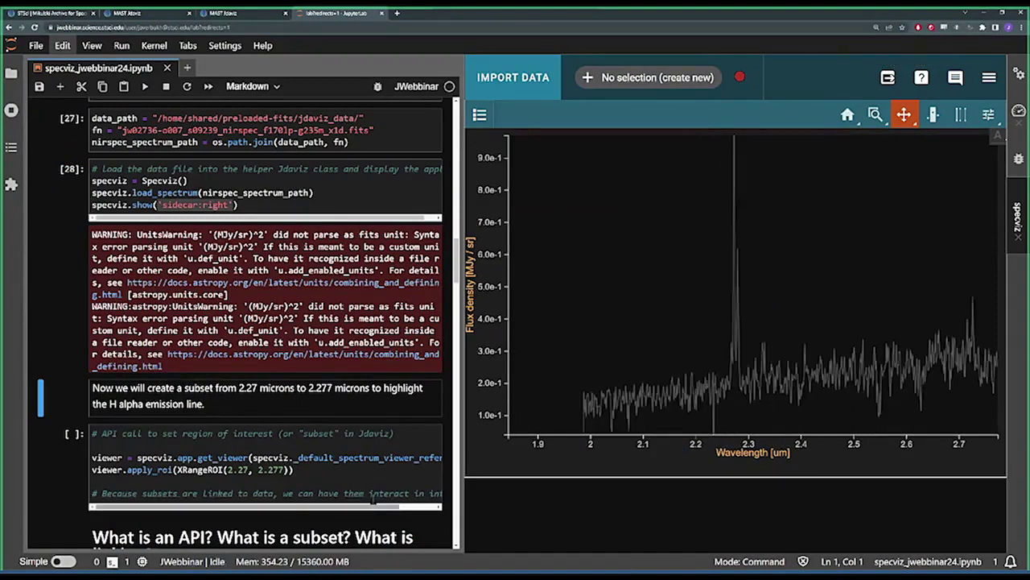
- Run the API cell that applies XRangeROI(2.27, 2.277) as a subset on the H alpha line, and view it in the spectrum
click(325, 481)
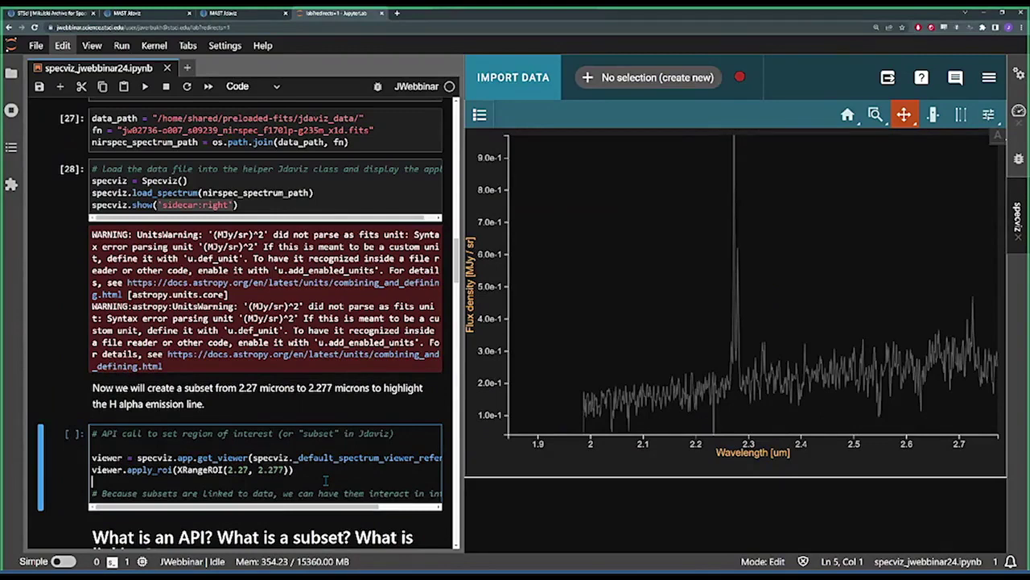
key(shift+Return)
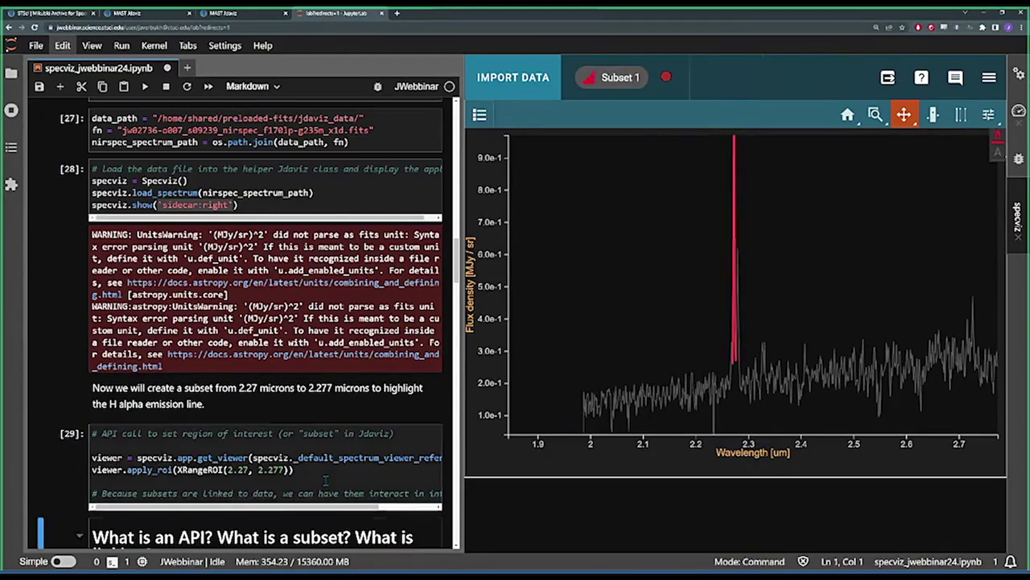
drag(697, 338, 810, 223)
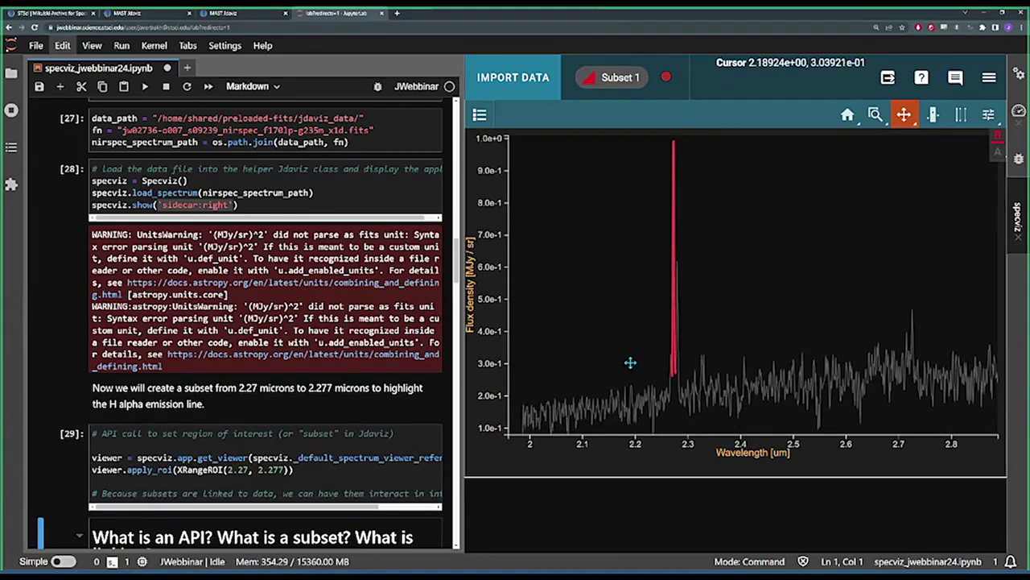
- Read the API, subset and linking notes and run the Helper API cell setting x limits 2.1 to 2.43 and y limits 0.0 to 9.0e-1
scroll(311, 394, down, 4)
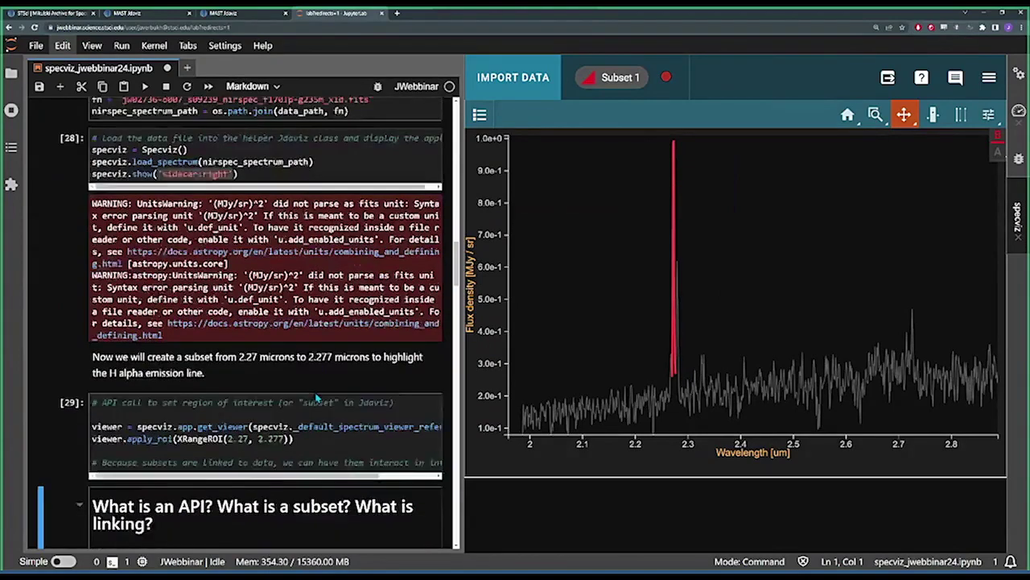
scroll(310, 394, down, 5)
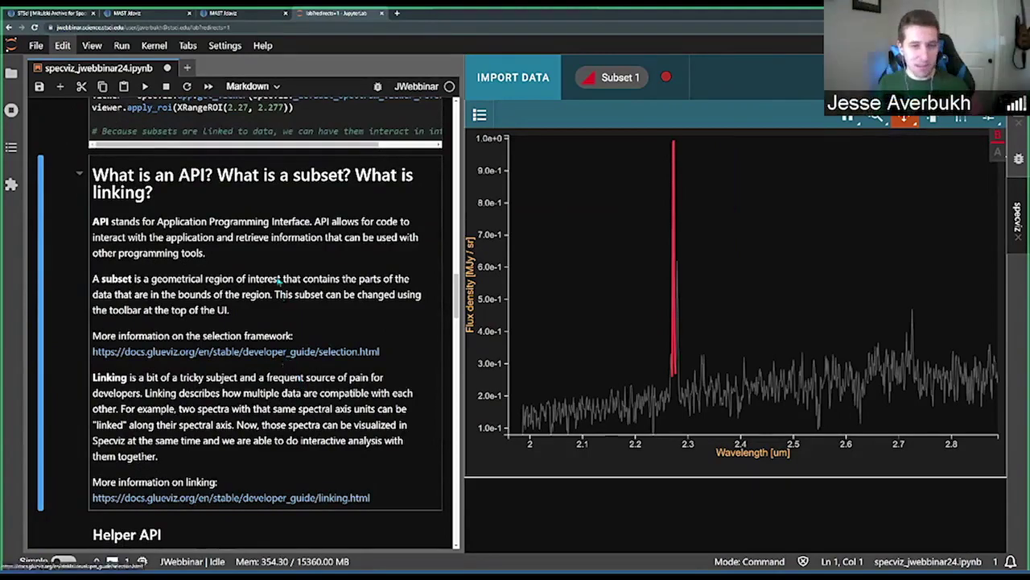
scroll(283, 338, down, 1)
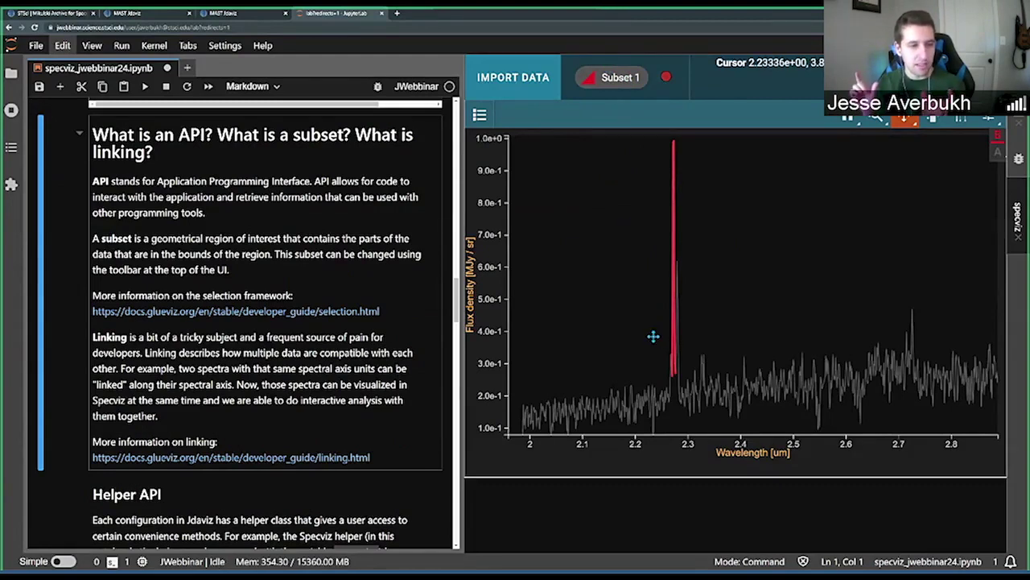
scroll(325, 340, down, 3)
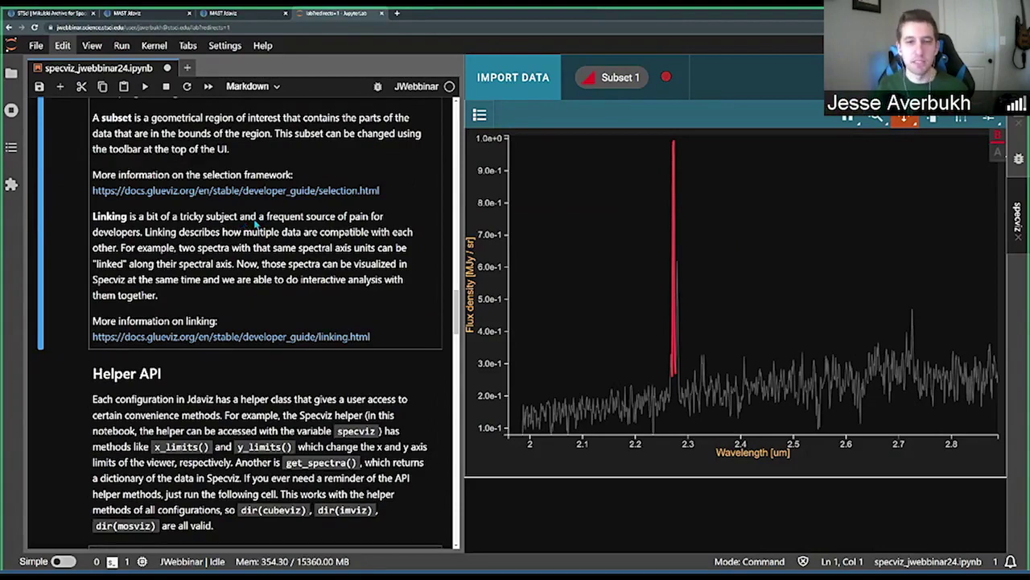
scroll(256, 224, down, 6)
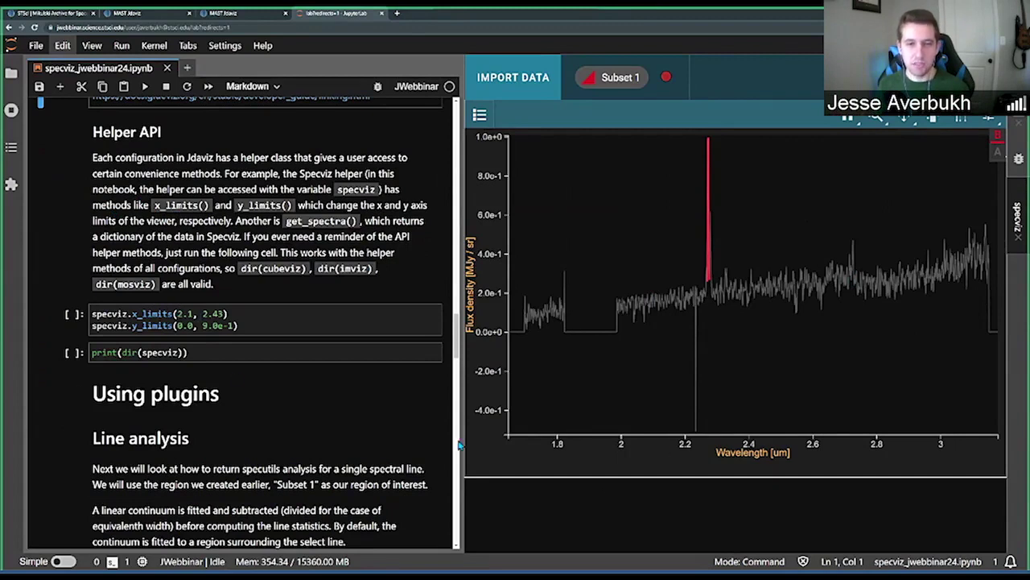
click(255, 322)
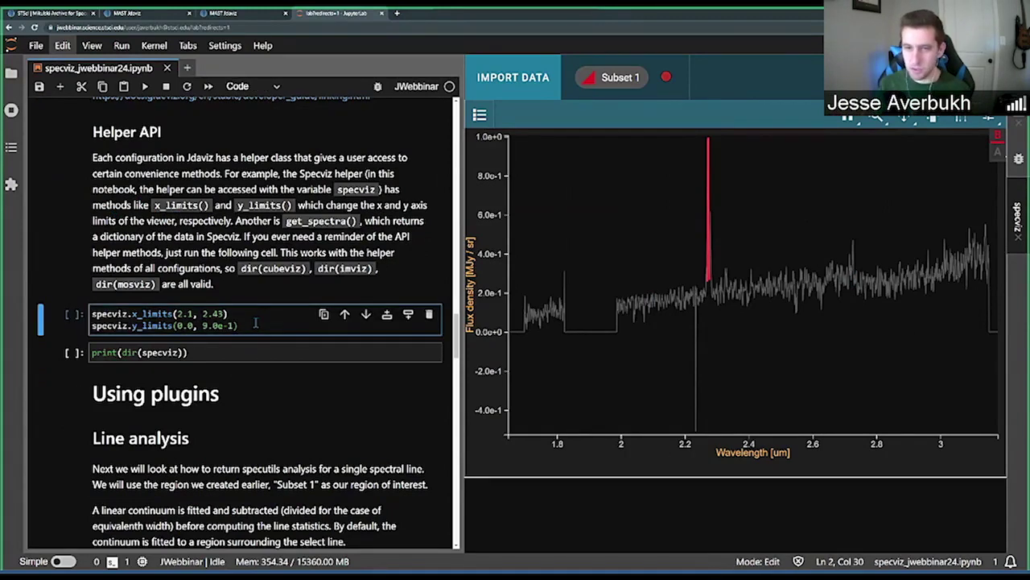
key(shift+Return)
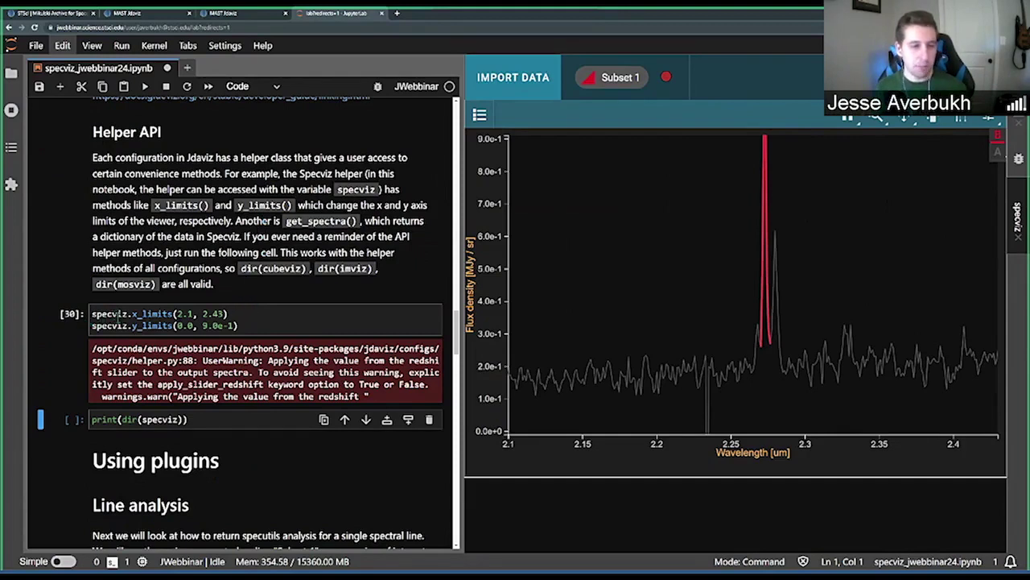
- Show the data analysis plug-ins in Specviz and highlight 'specviz.plugins' in the notebook's Line Analysis cell
scroll(118, 318, down, 5)
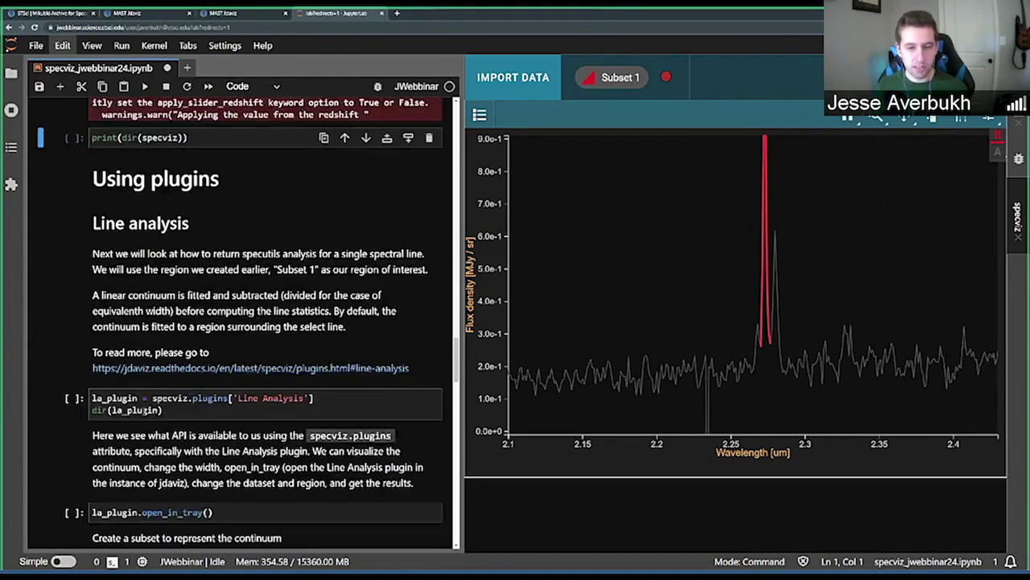
scroll(153, 407, up, 4)
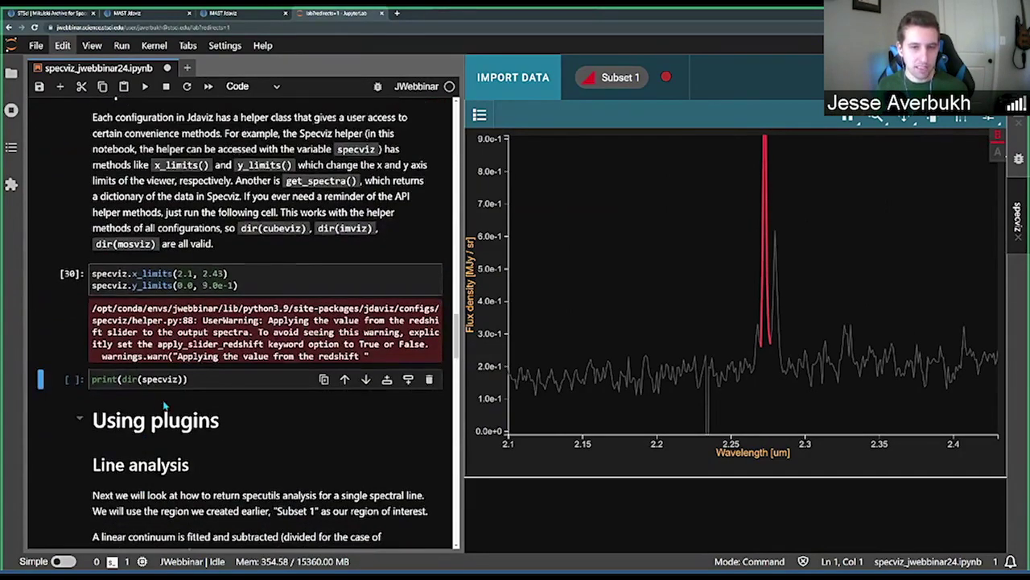
scroll(165, 405, up, 2)
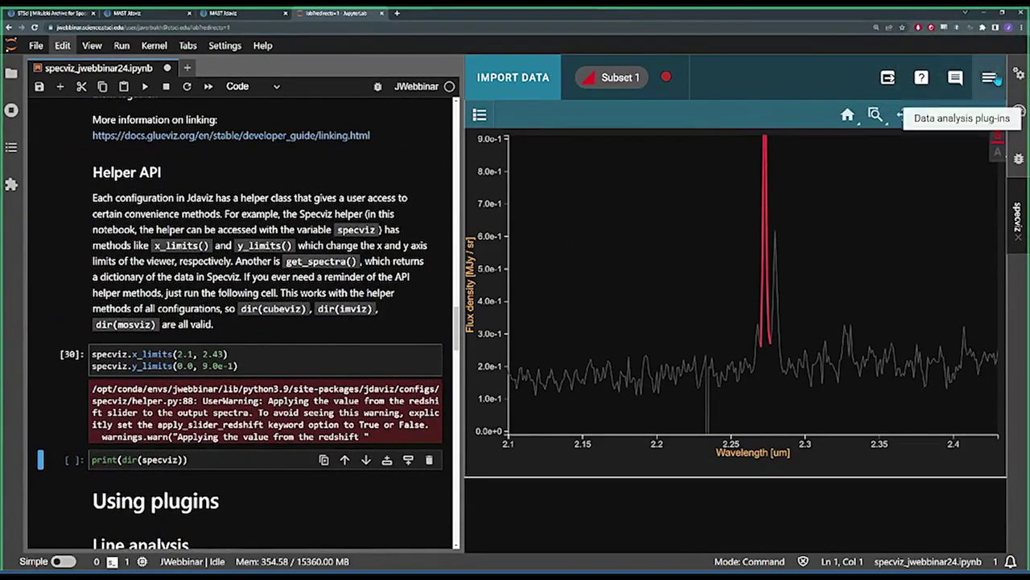
click(992, 78)
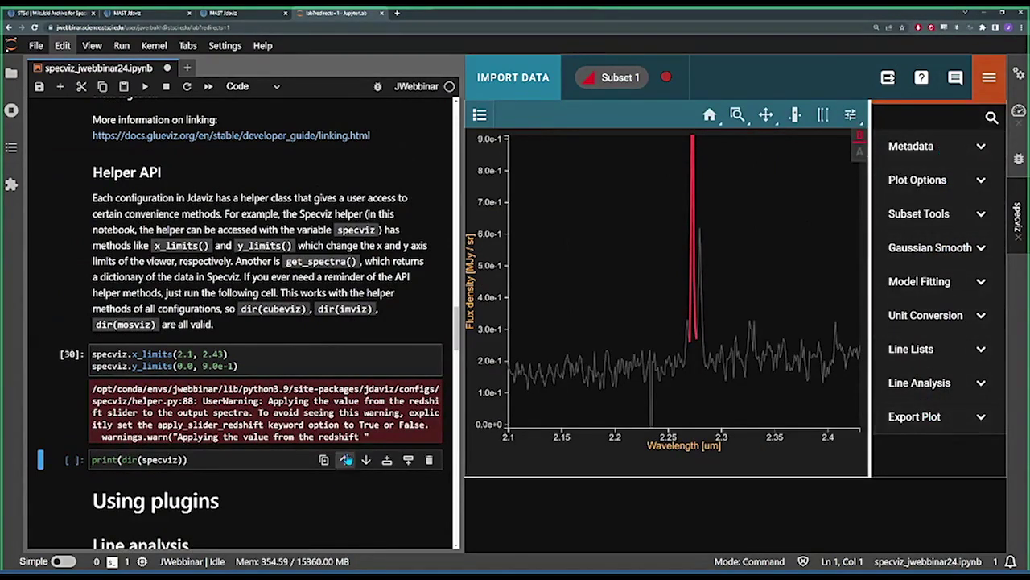
scroll(285, 406, down, 5)
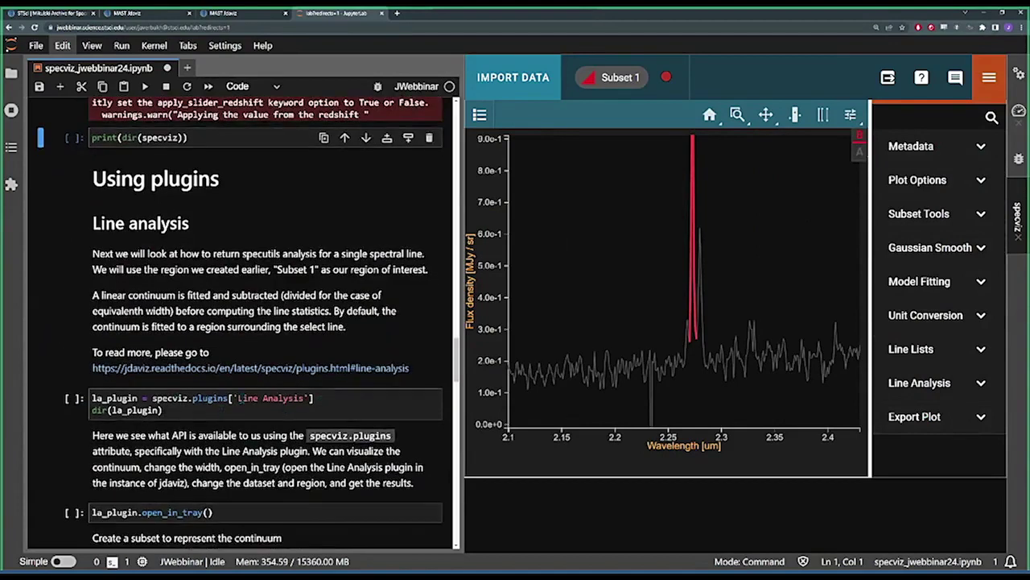
drag(152, 398, 228, 400)
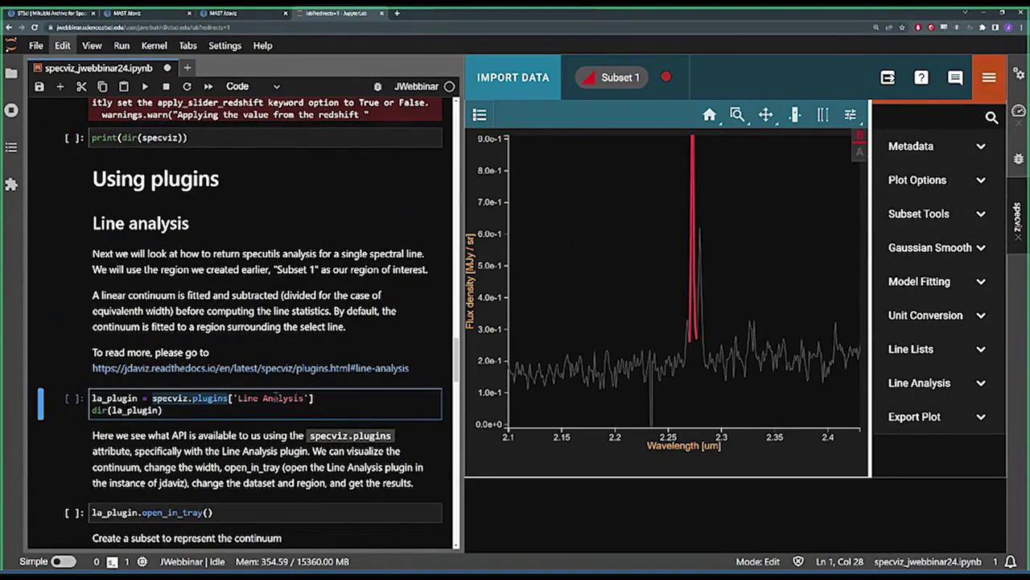
- Run the print(dir(specviz)) cell to list the helper's methods, and hide the data analysis plug-ins
scroll(262, 254, up, 5)
scroll(262, 255, up, 1)
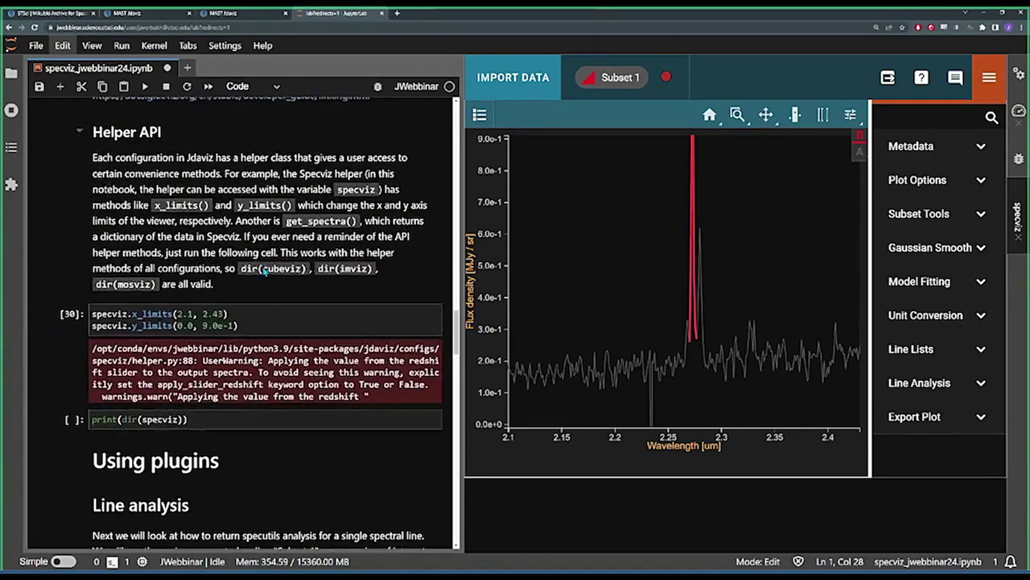
click(231, 414)
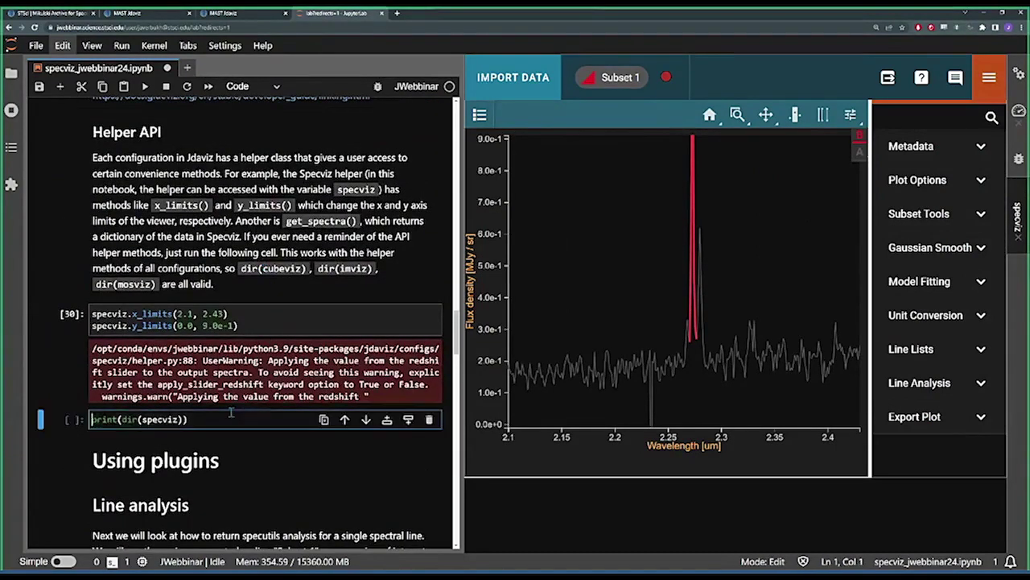
scroll(248, 416, down, 1)
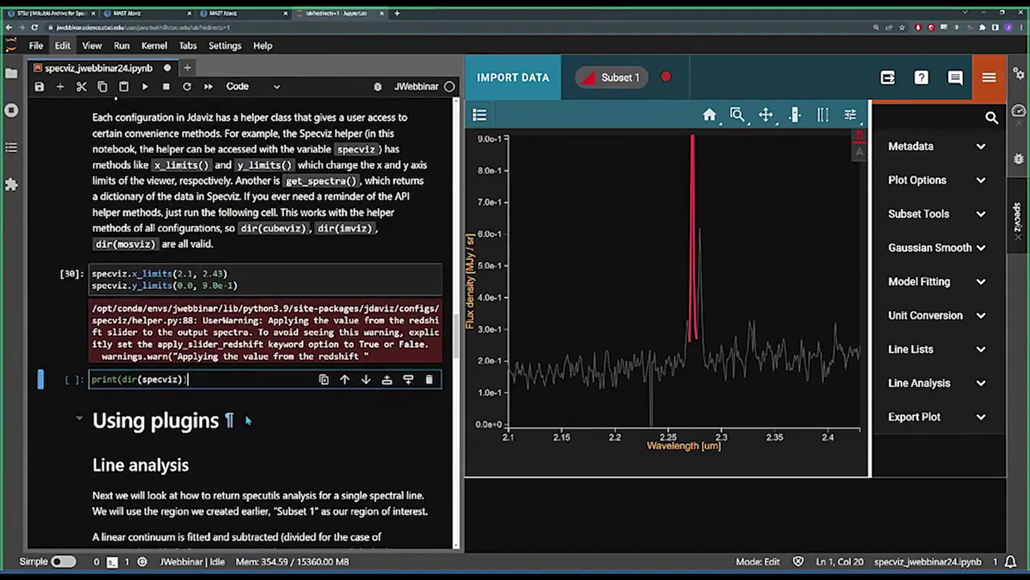
key(shift+Return)
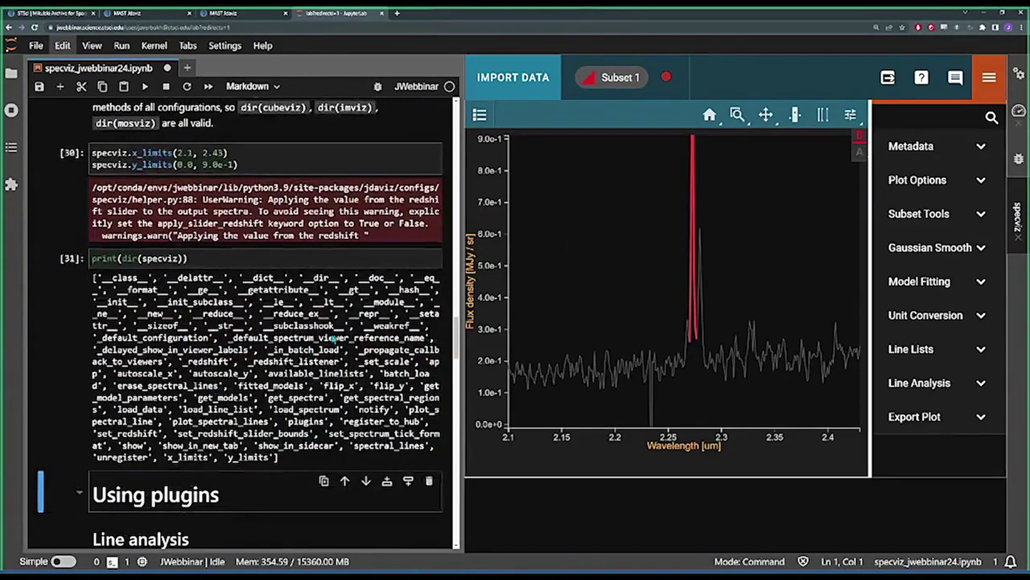
click(989, 77)
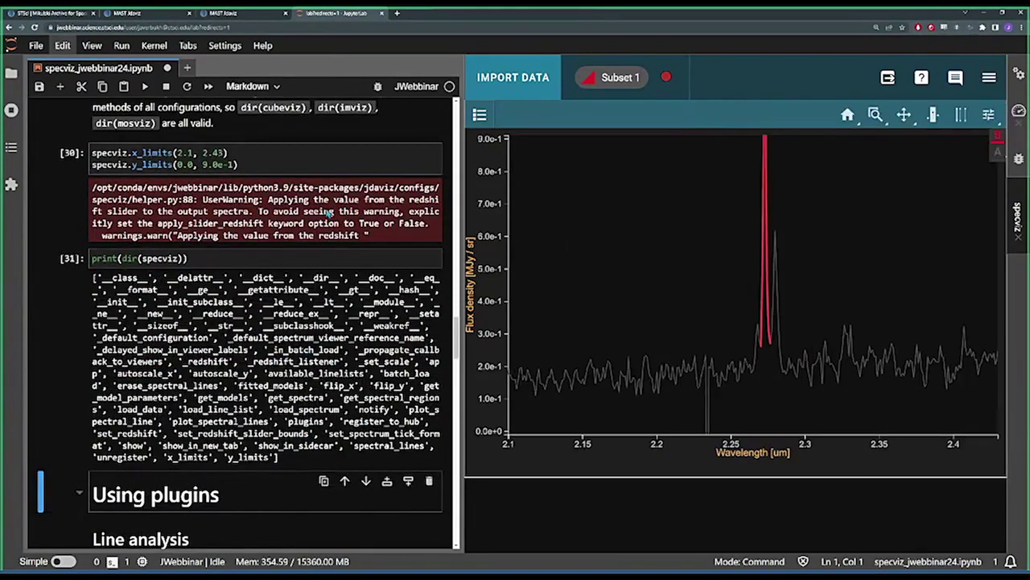
- Open the Line Analysis plug-in in Specviz and set its spectral region to Subset 1
scroll(329, 212, down, 5)
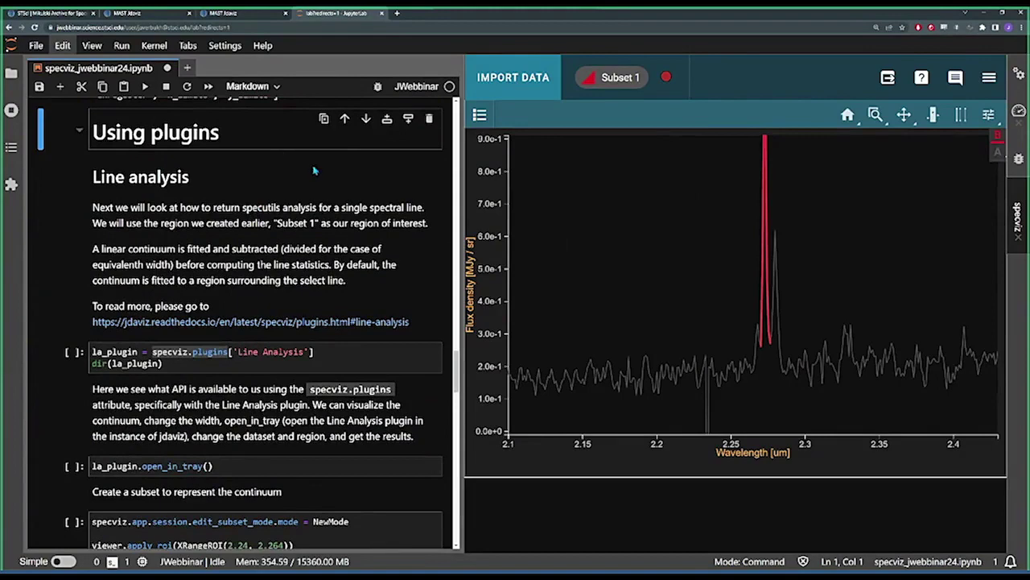
click(989, 77)
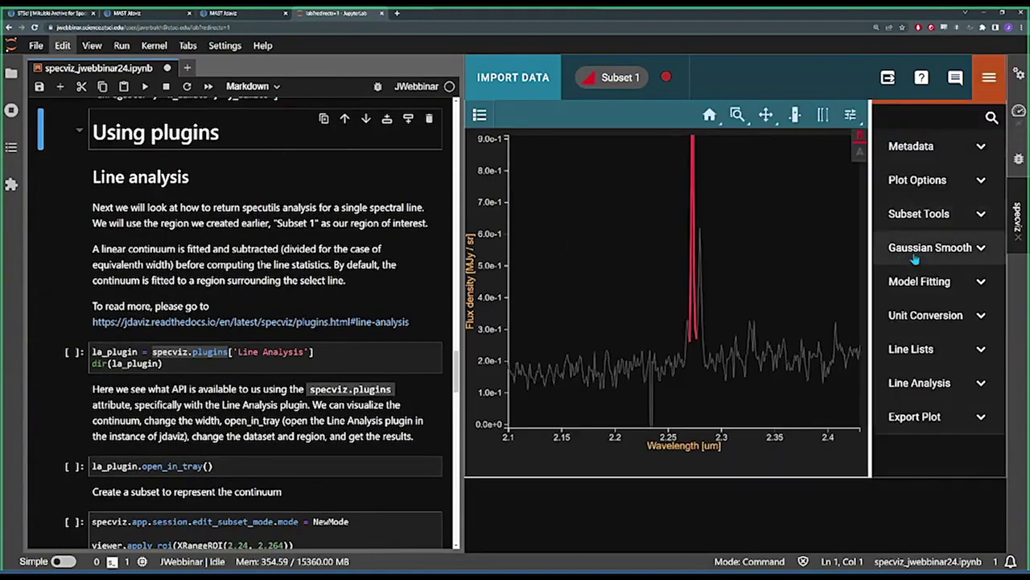
click(934, 383)
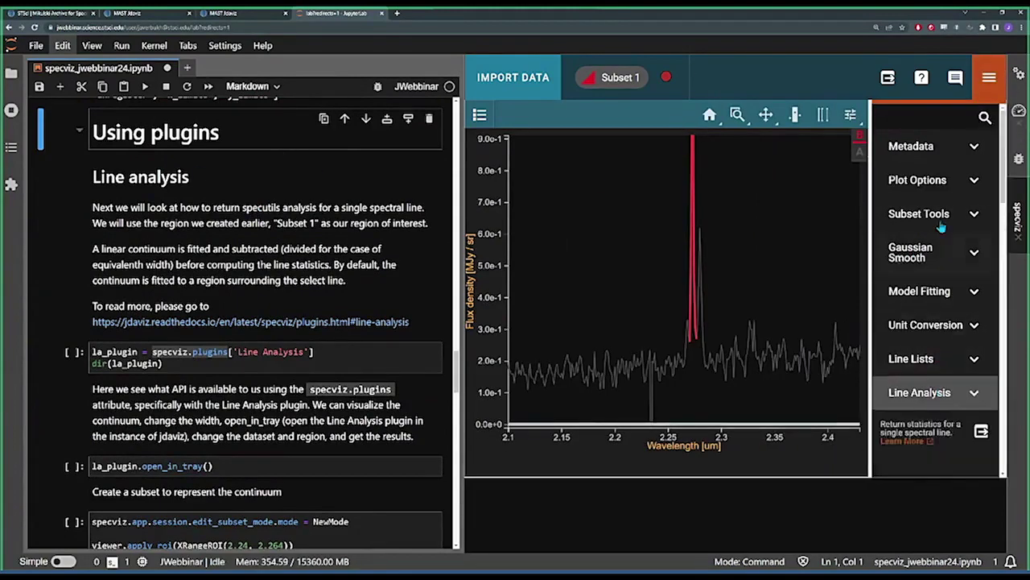
scroll(940, 231, down, 2)
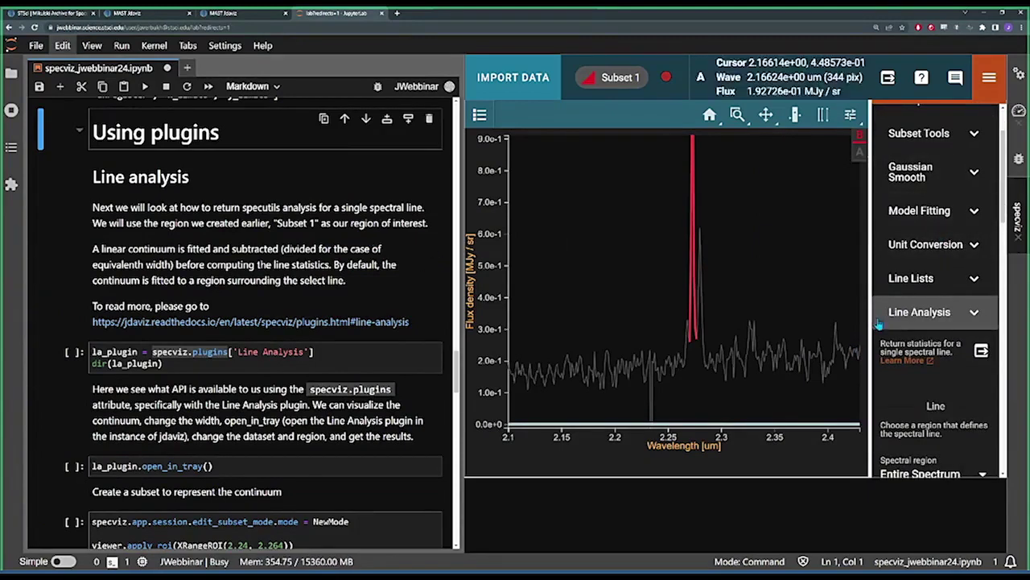
scroll(916, 256, down, 6)
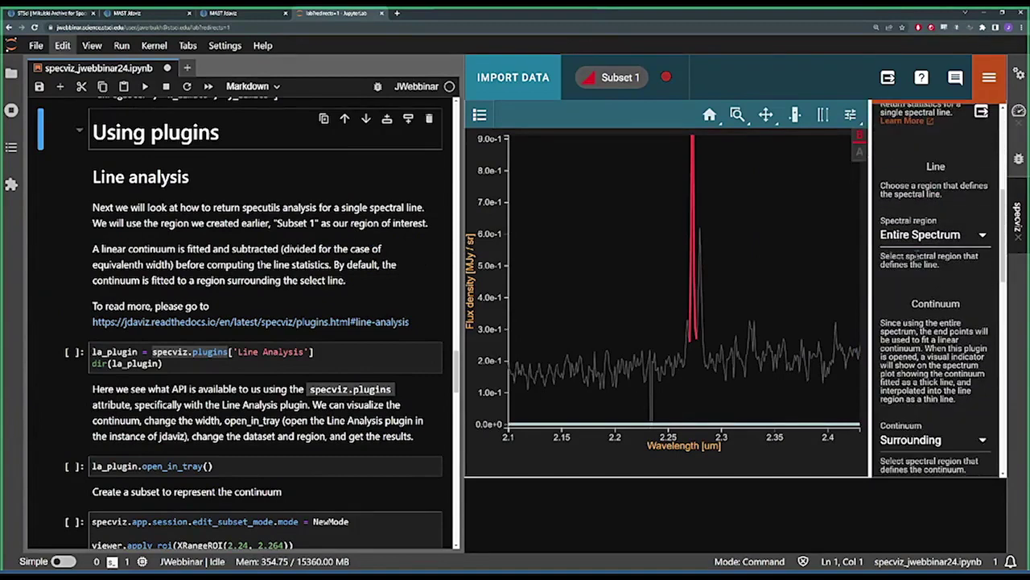
click(918, 235)
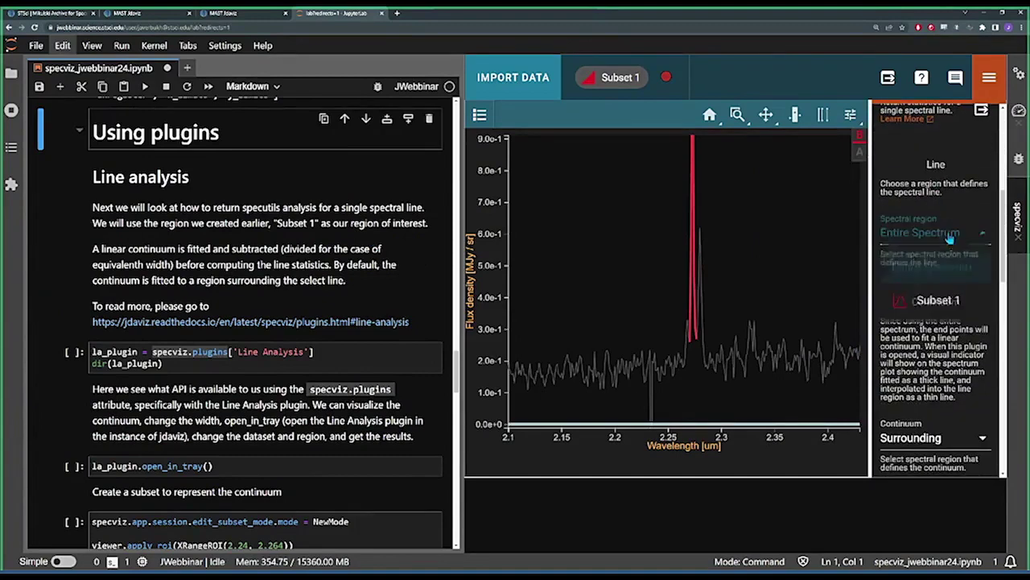
click(940, 301)
scroll(944, 266, down, 2)
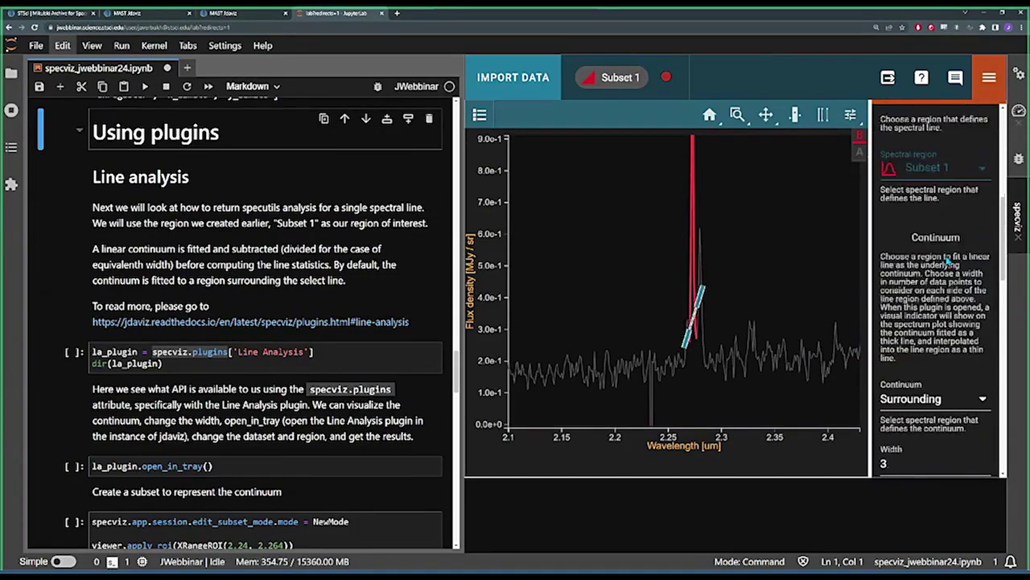
- Create a new spectral subset over the continuum on the short-wavelength side of the H alpha line, about 2.24 to 2.26 um
click(796, 117)
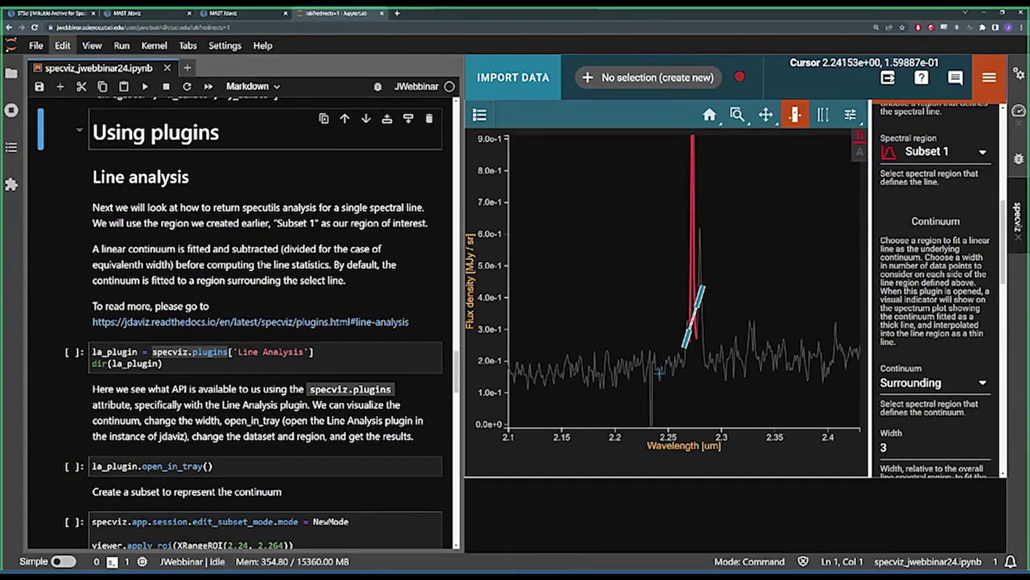
click(795, 116)
drag(661, 360, 683, 360)
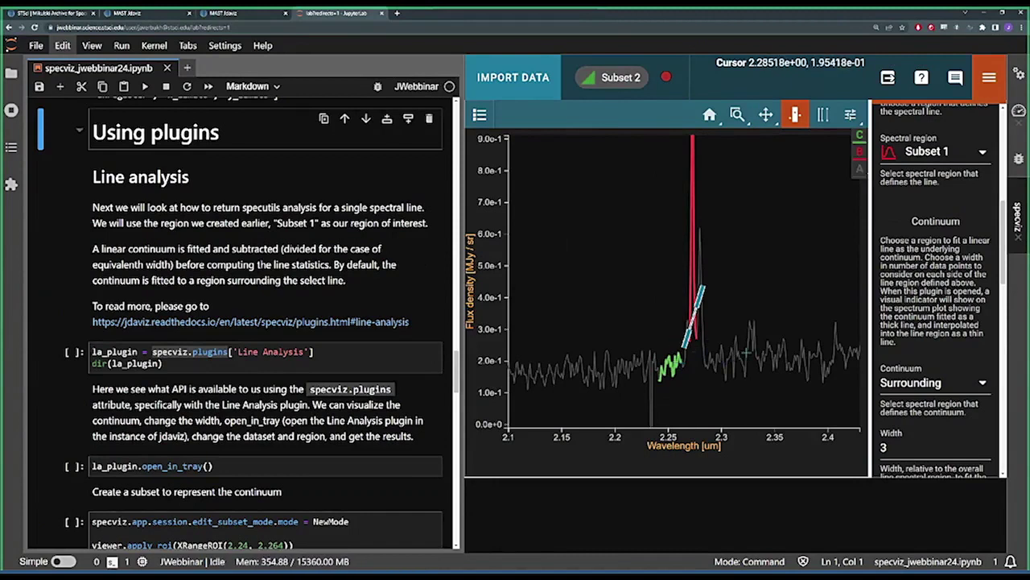
- Add the continuum on the long-wavelength side of the line, about 2.29 to 2.32 um, to Subset 2
click(668, 78)
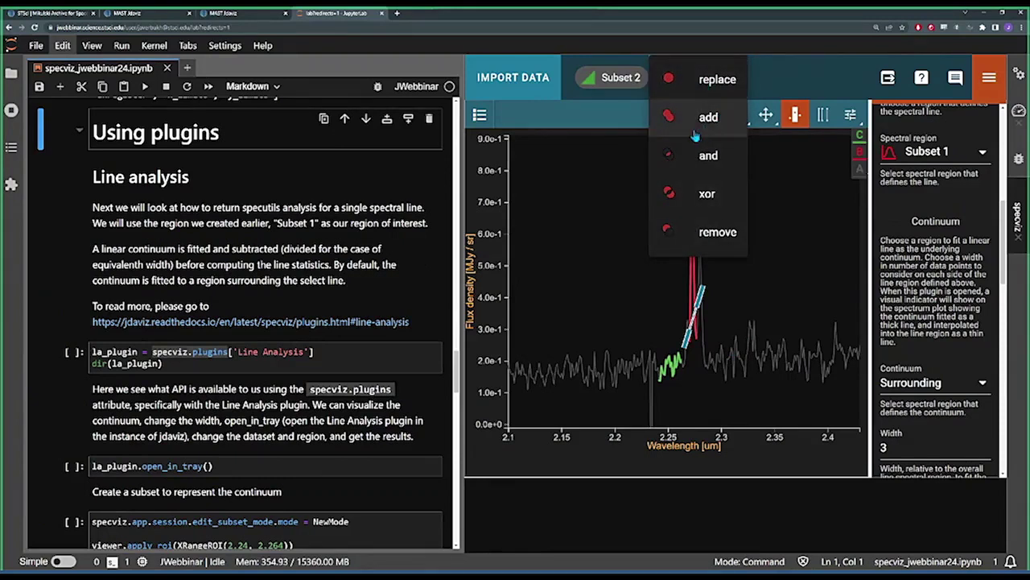
click(697, 118)
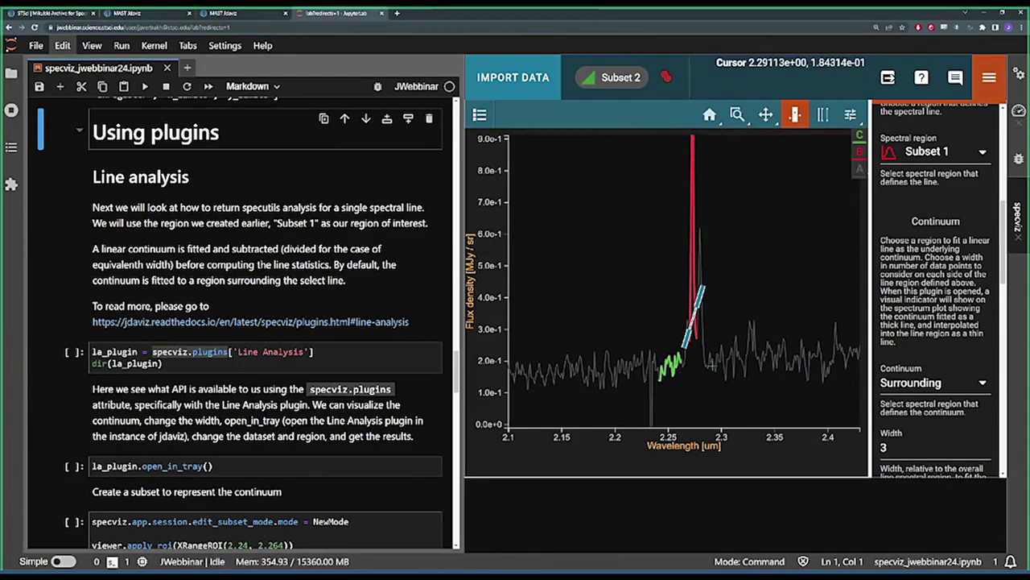
drag(711, 367, 745, 364)
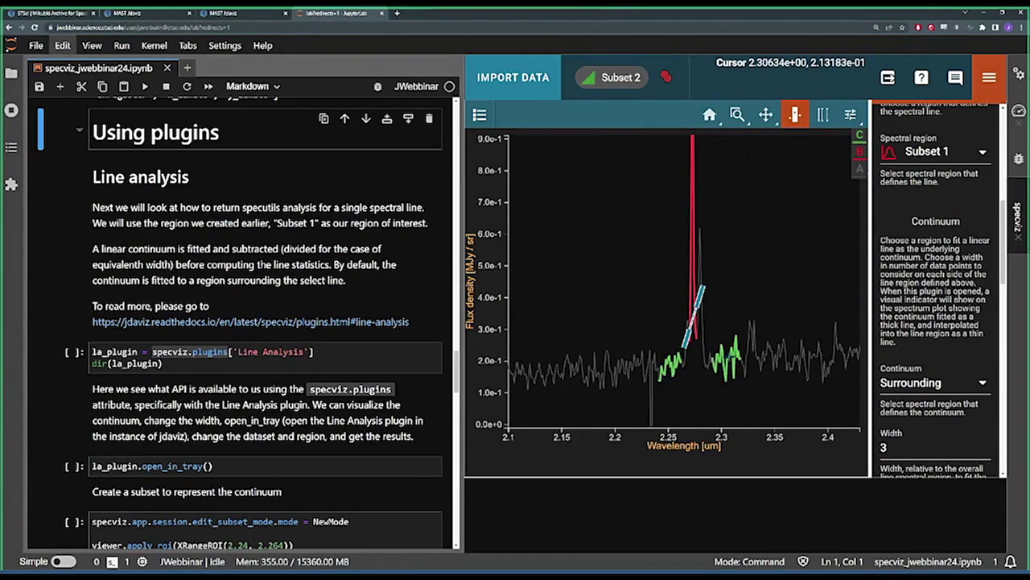
click(794, 114)
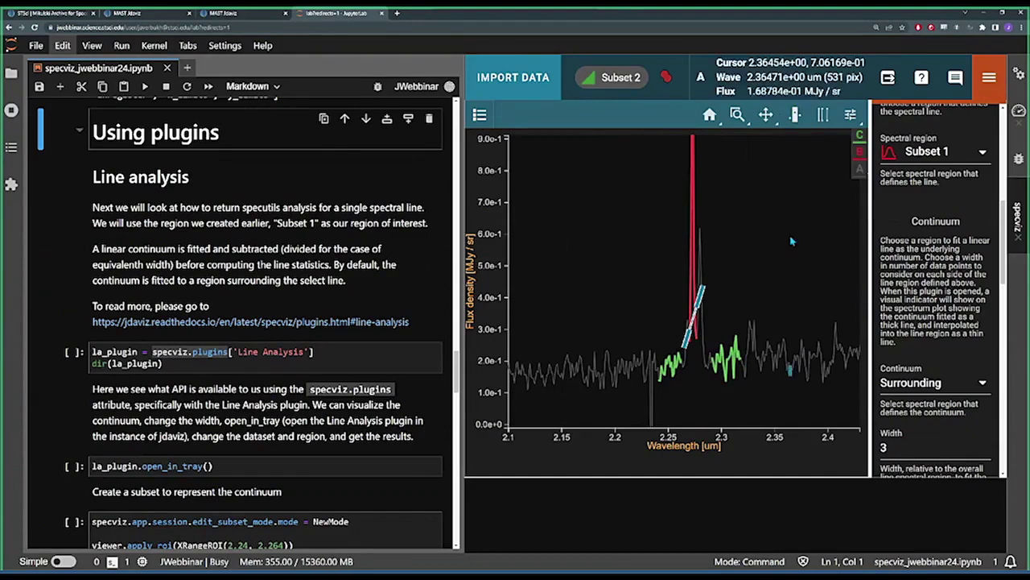
- Set the Line Analysis continuum to Subset 2 and review the results from line flux to centroid
click(958, 383)
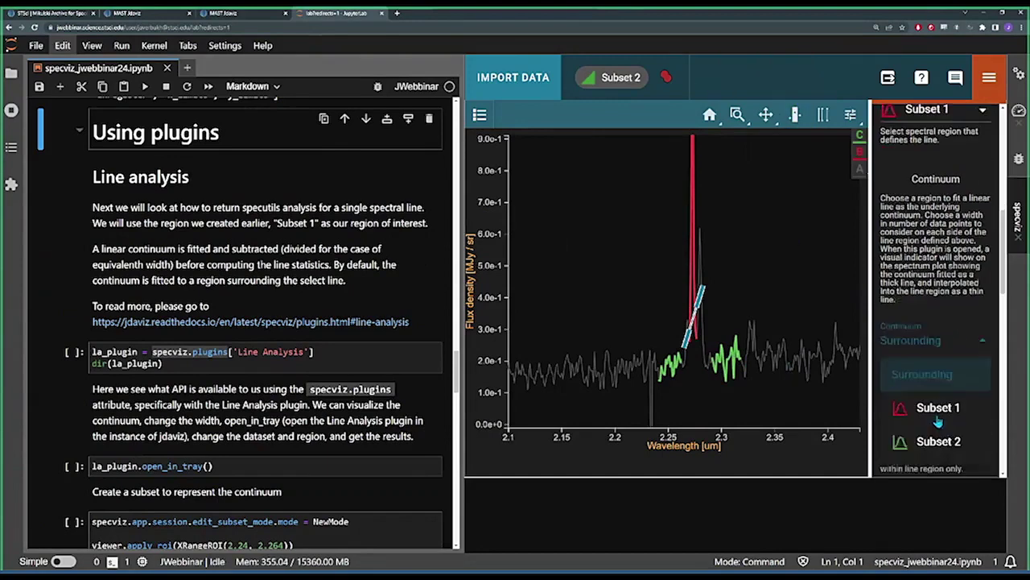
click(938, 399)
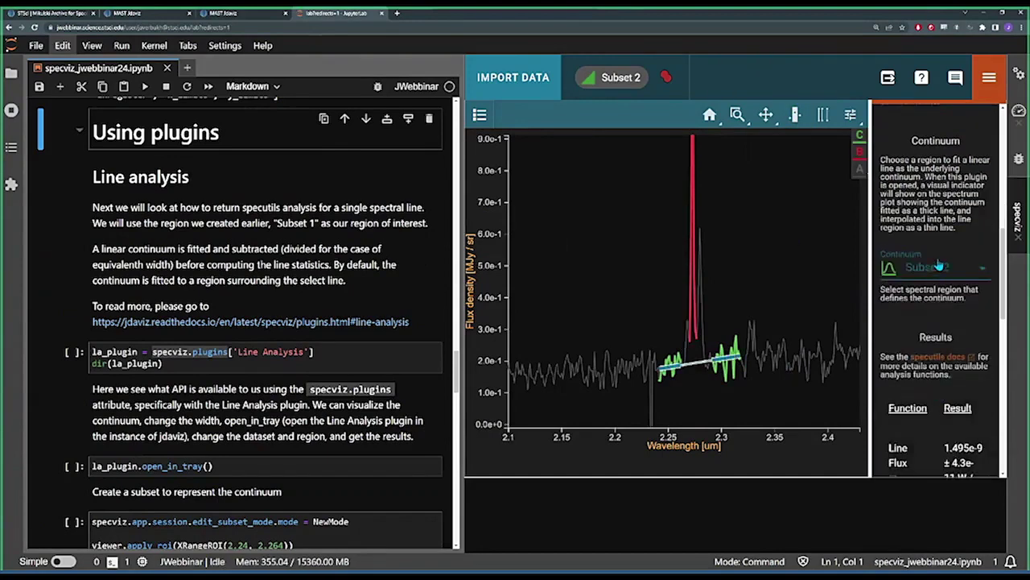
scroll(938, 266, down, 1)
scroll(938, 238, down, 2)
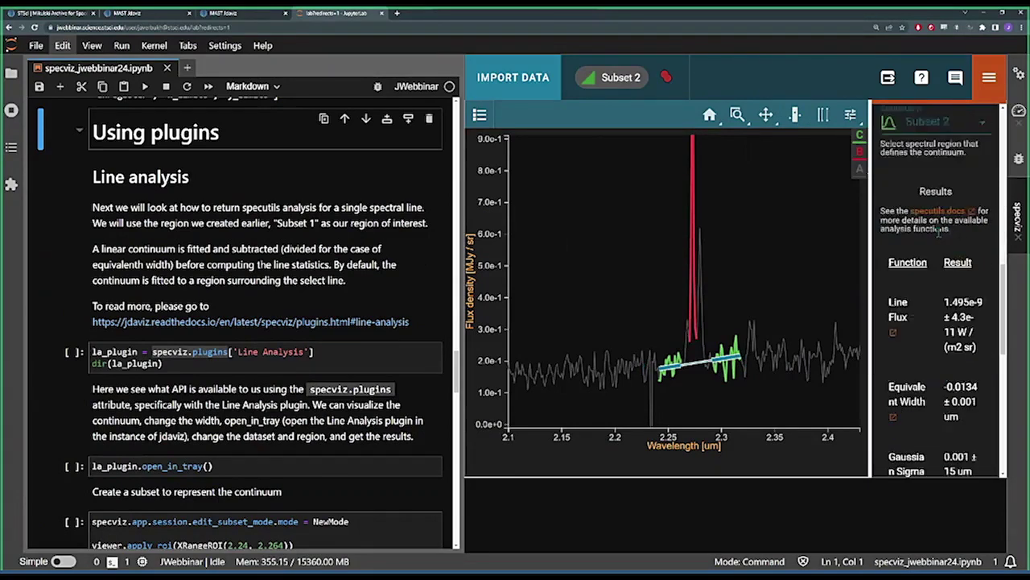
scroll(938, 233, down, 1)
scroll(926, 310, down, 3)
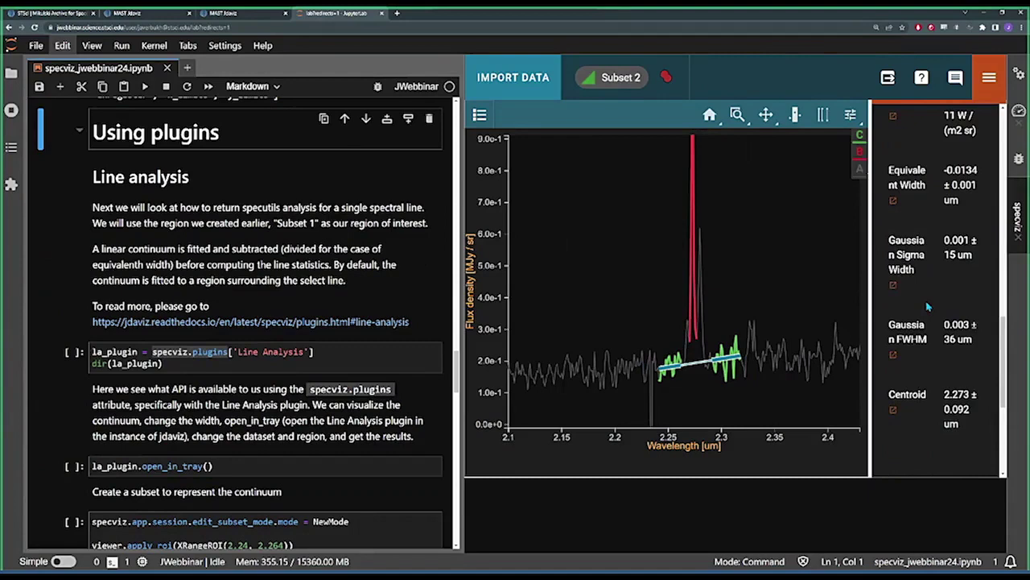
- Run the notebook cells that list the Line Analysis plug-in's API with dir(la_plugin) and display la_plugin.spectral_subset
click(217, 368)
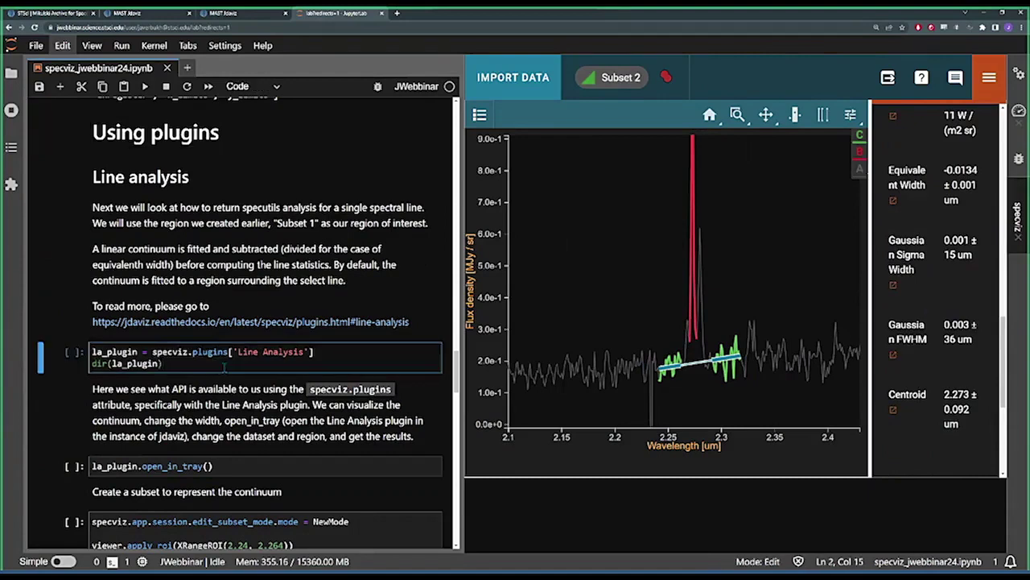
key(shift+Return)
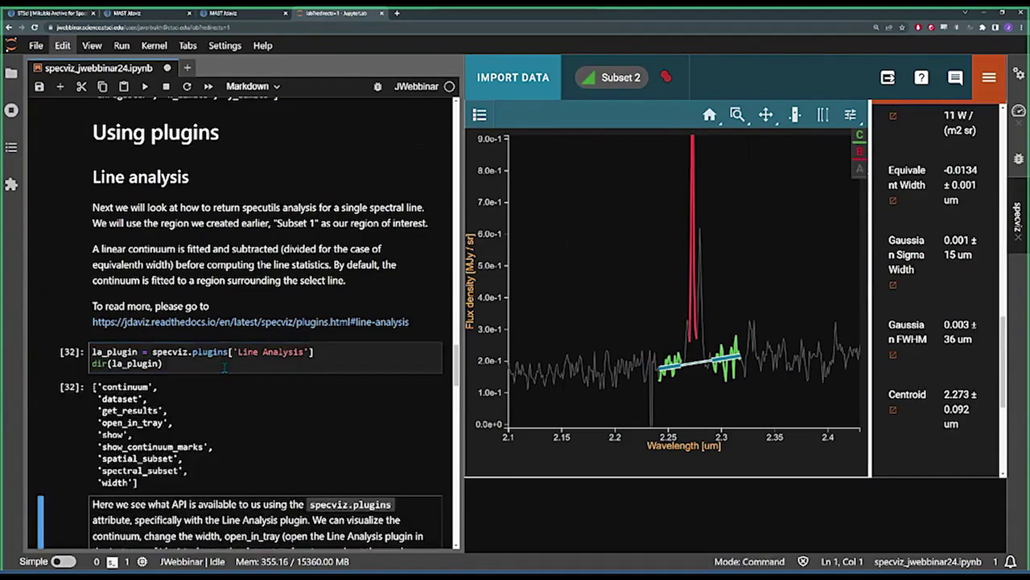
scroll(141, 352, down, 9)
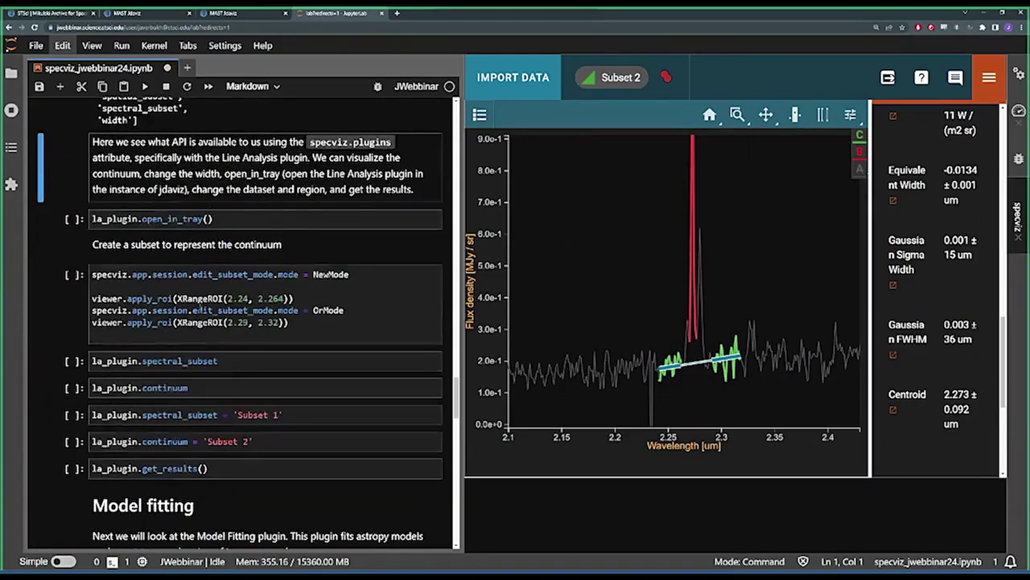
scroll(233, 322, down, 2)
click(244, 280)
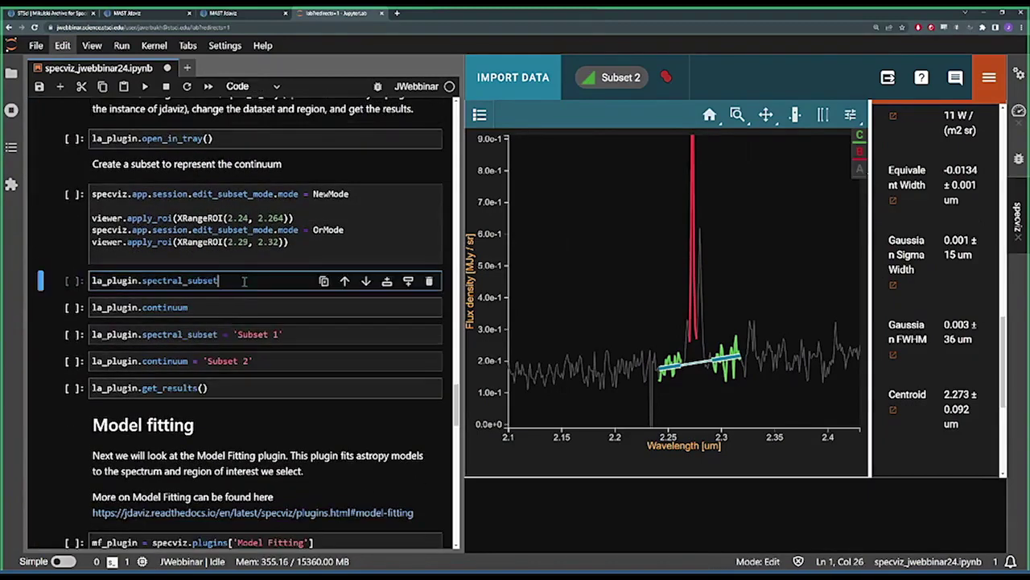
key(Return)
text(\)
key(shift+Return)
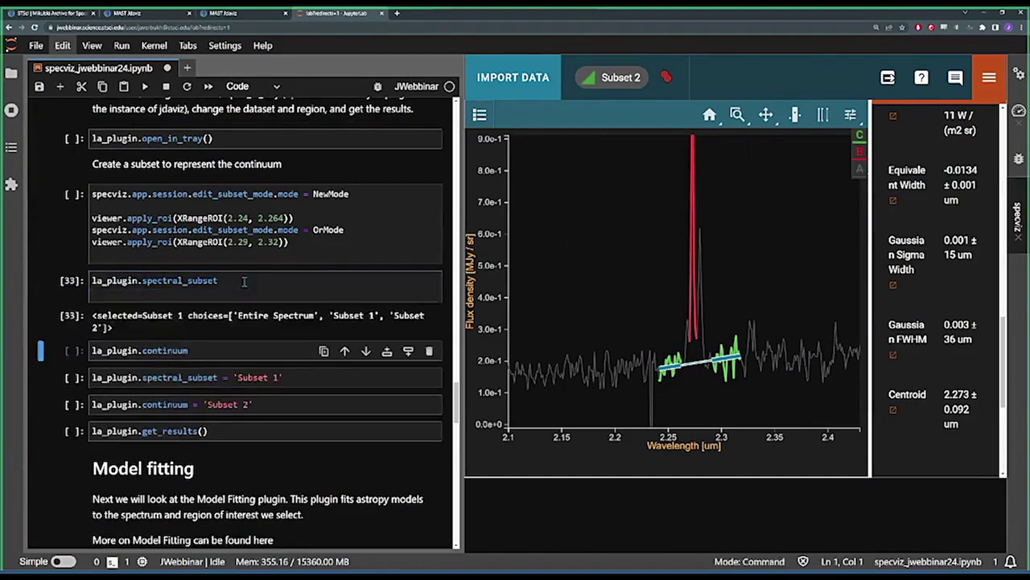
- Run the la_plugin.get_results() cell and view the returned line statistics in the notebook
scroll(256, 331, down, 1)
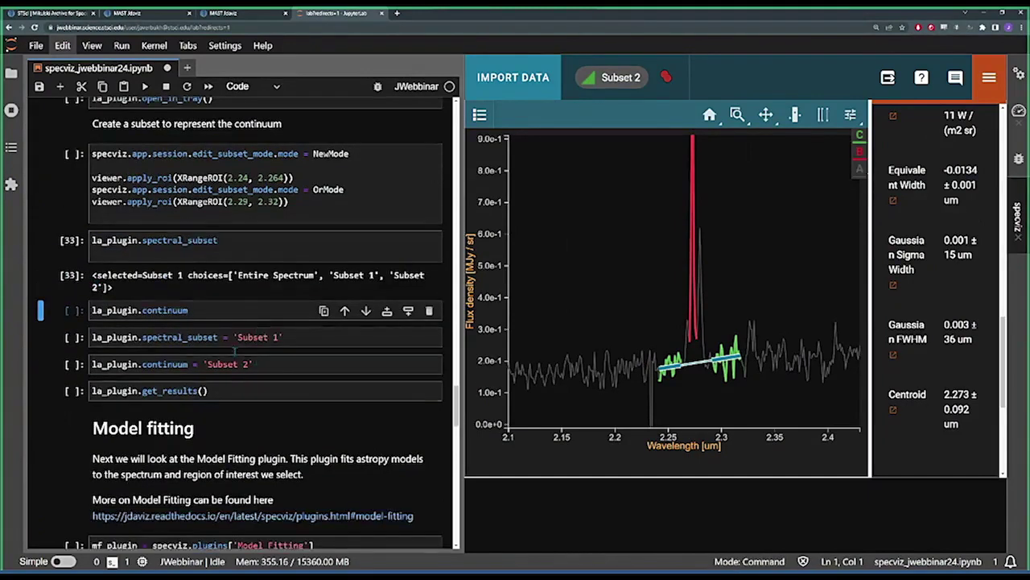
scroll(232, 363, down, 3)
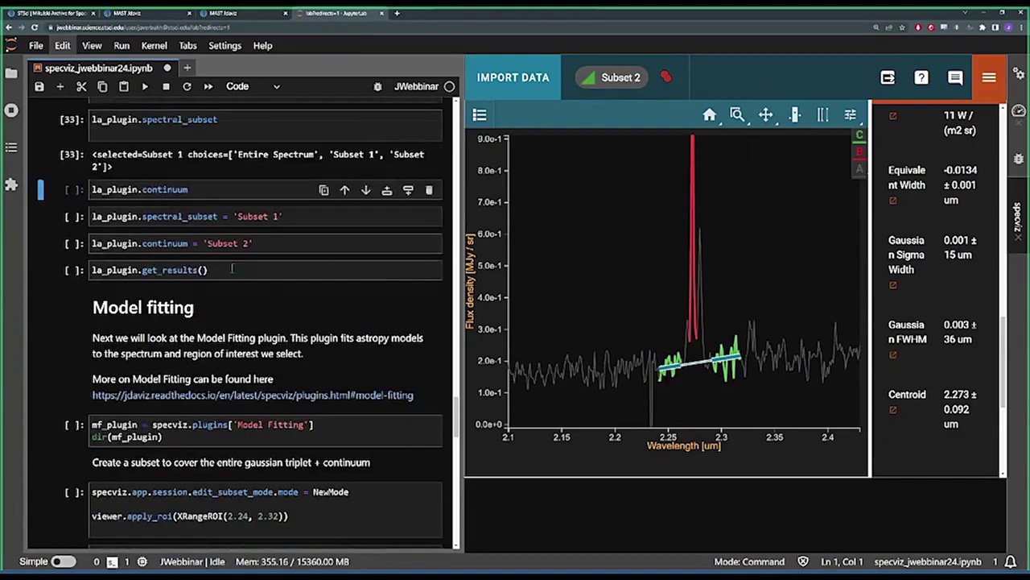
click(232, 270)
key(shift+Return)
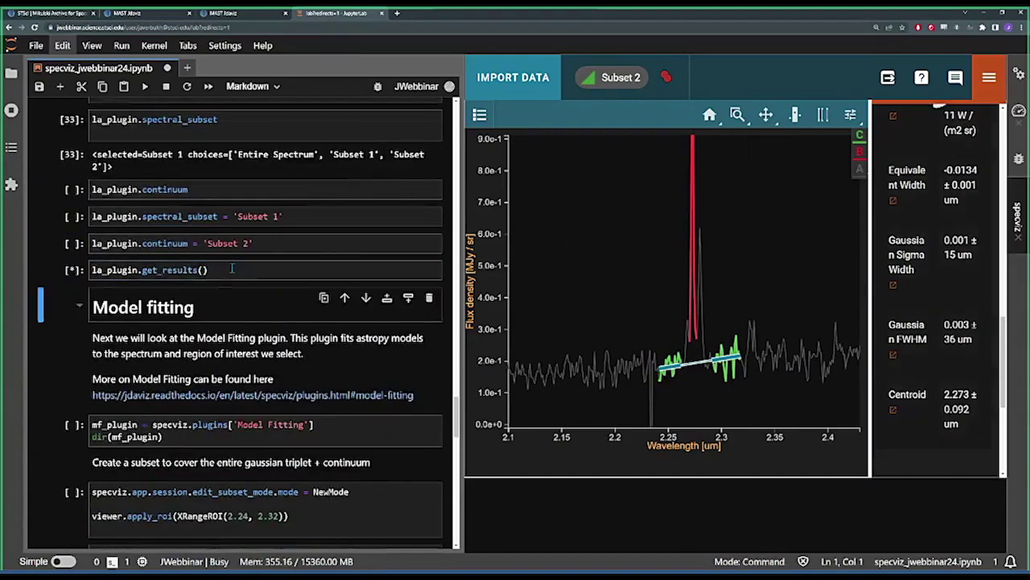
scroll(233, 273, down, 2)
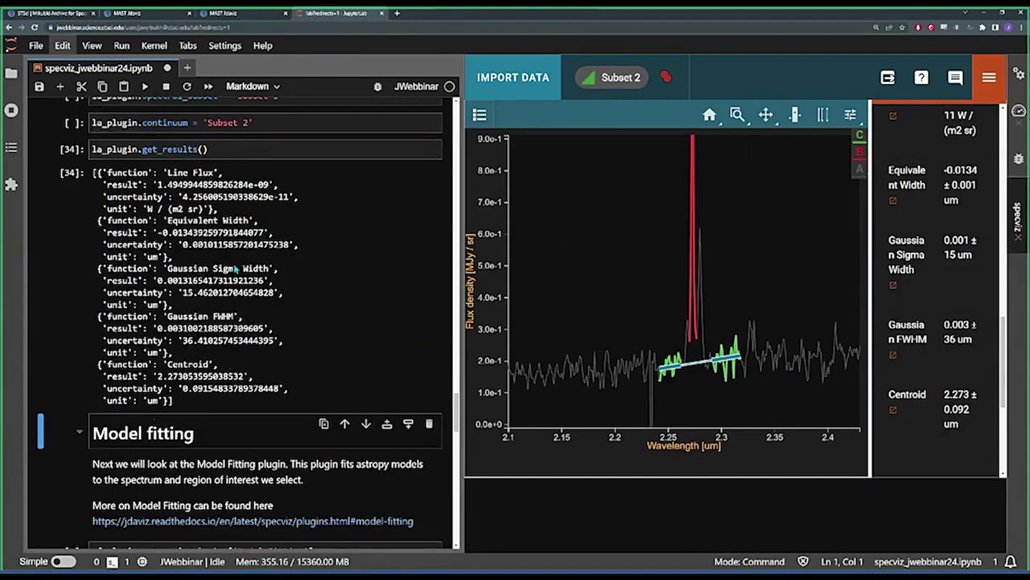
- Open the Model Fitting plug-in and create a new subset covering the line triplet plus continuum, about 2.24 to 2.32 um
scroll(939, 306, down, 3)
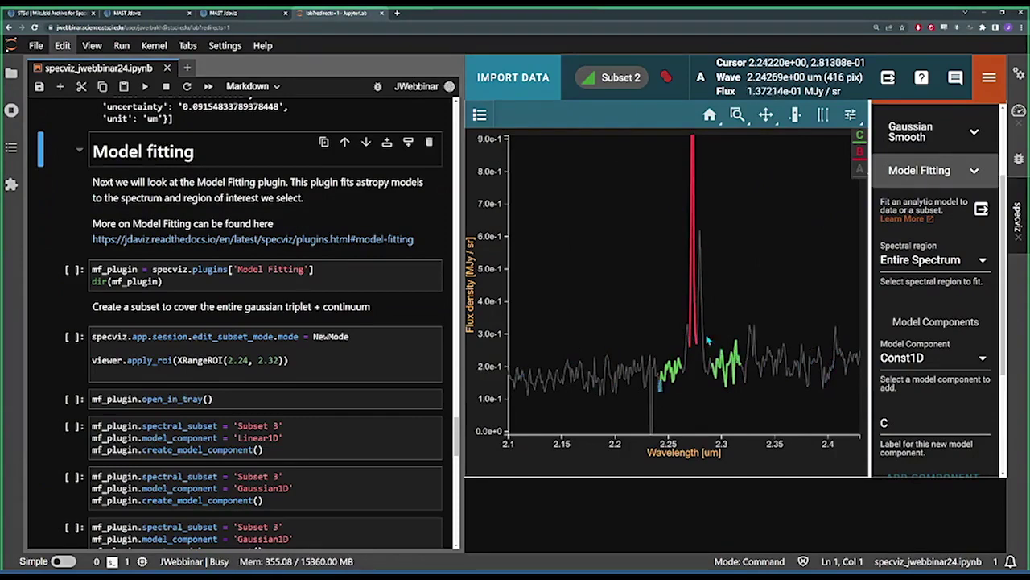
scroll(952, 251, down, 1)
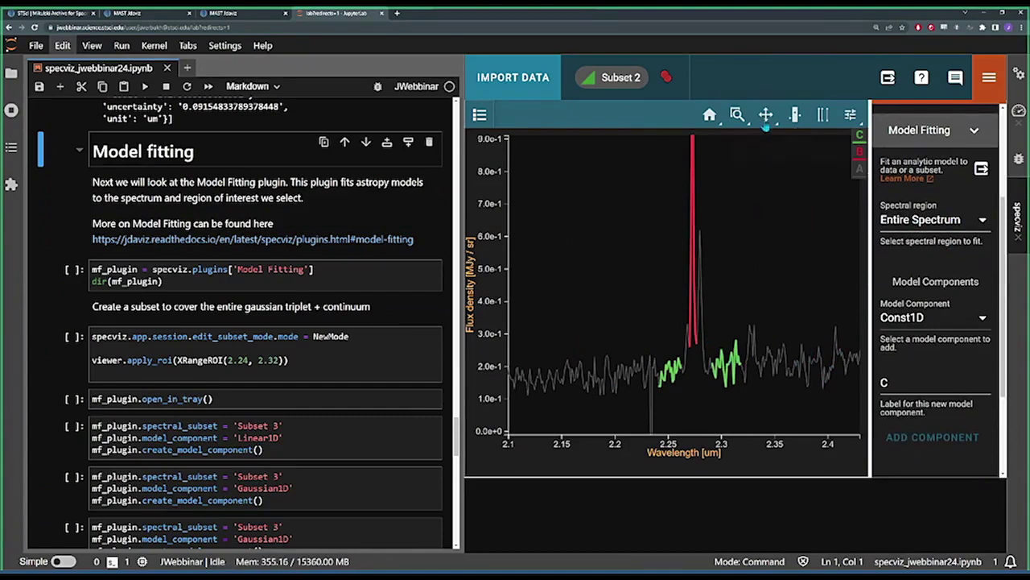
click(765, 115)
scroll(741, 269, down, 3)
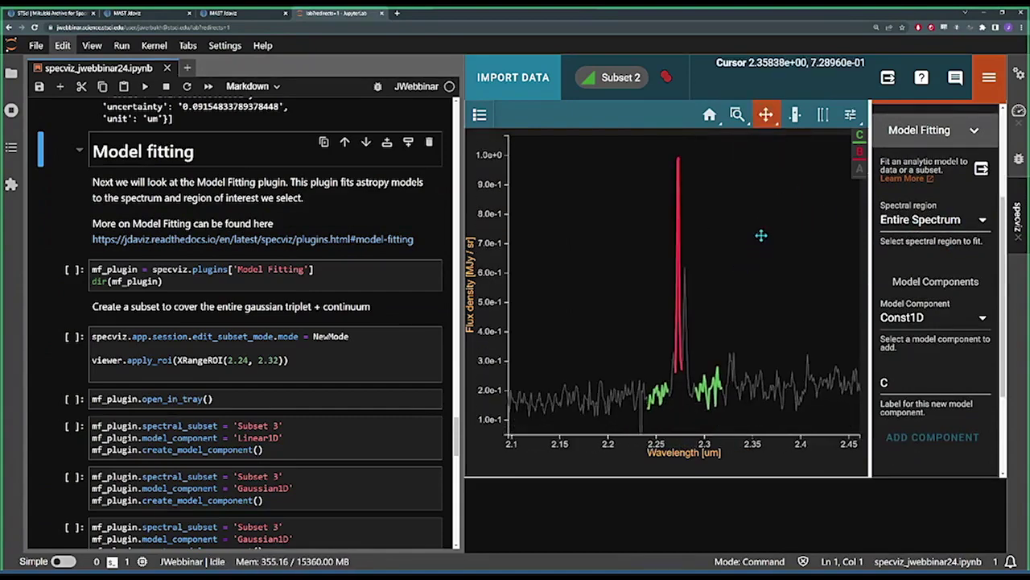
click(766, 115)
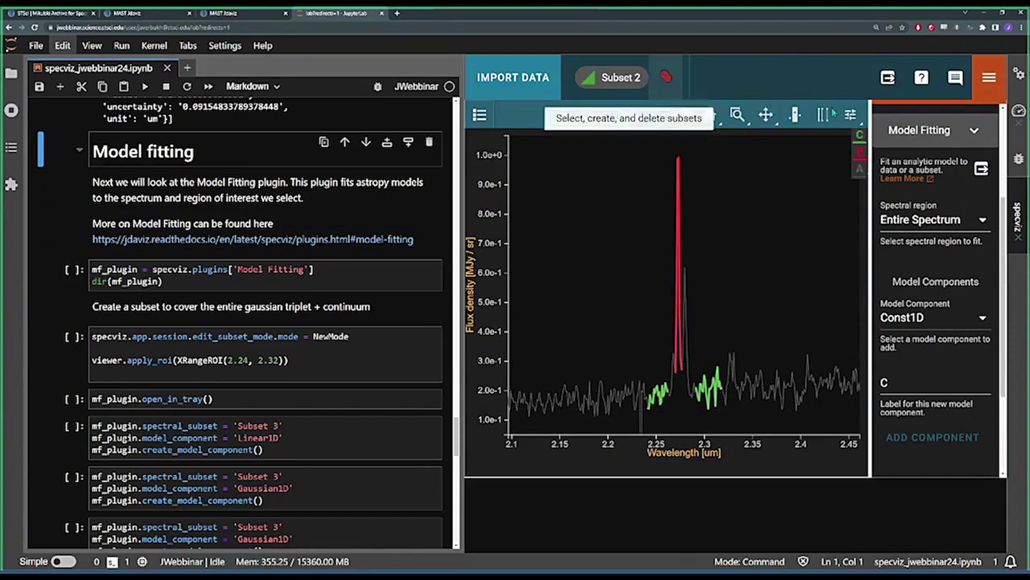
click(795, 114)
drag(675, 396, 723, 390)
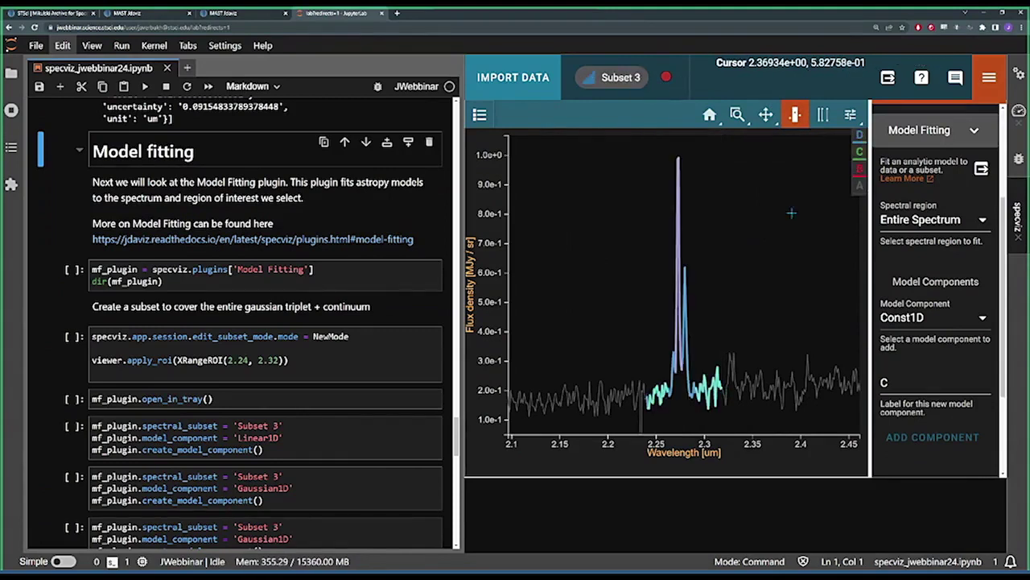
click(795, 114)
- Set the Model Fitting spectral region to Subset 3 and add a Linear1D model component
click(930, 224)
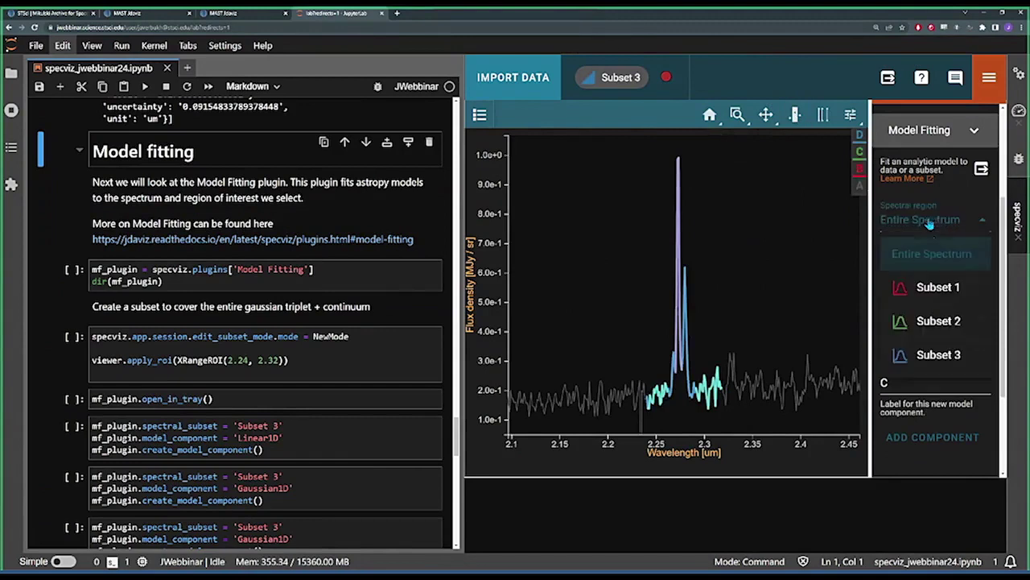
click(942, 354)
scroll(946, 165, down, 1)
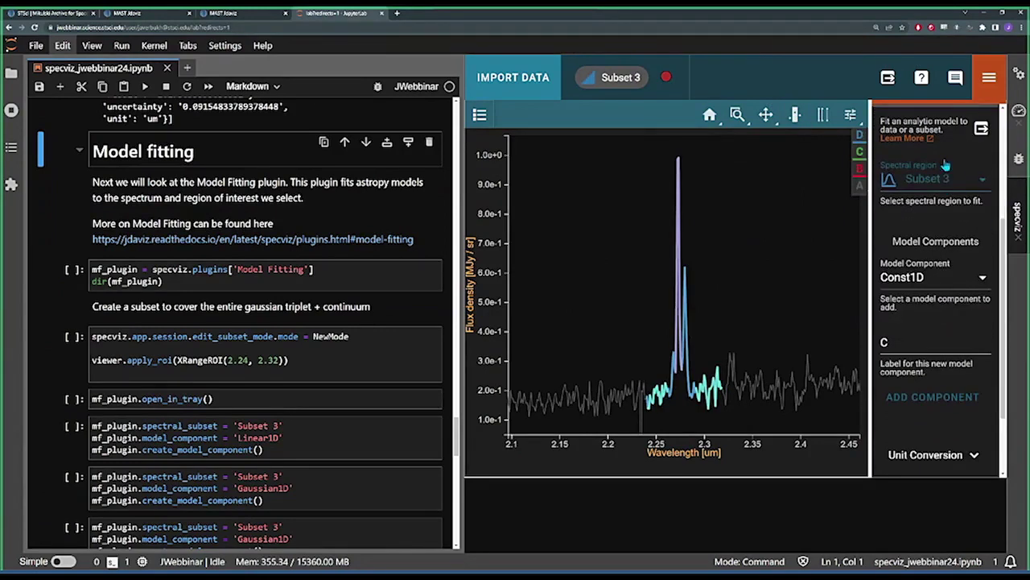
scroll(960, 201, down, 2)
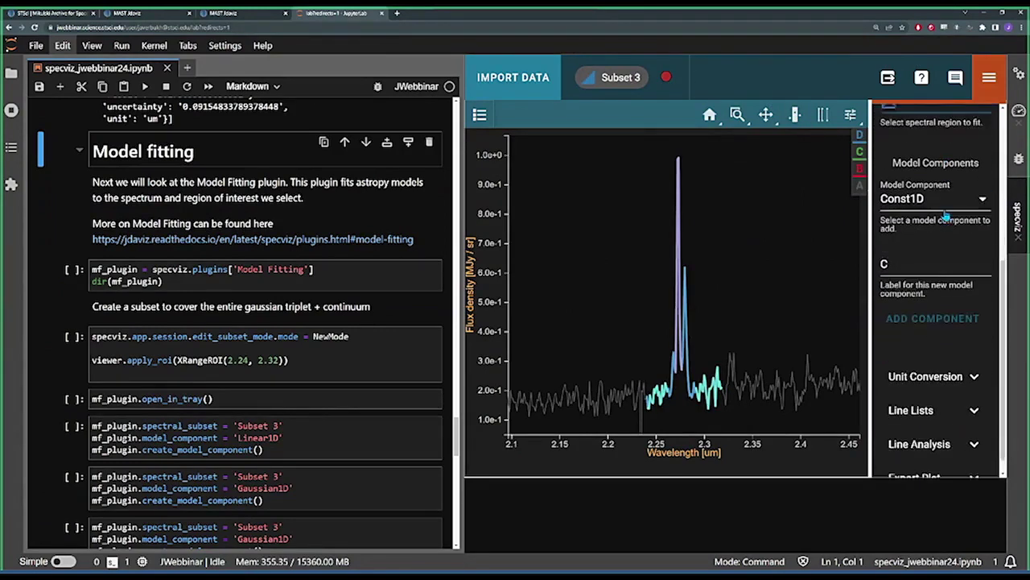
scroll(960, 205, down, 1)
click(960, 187)
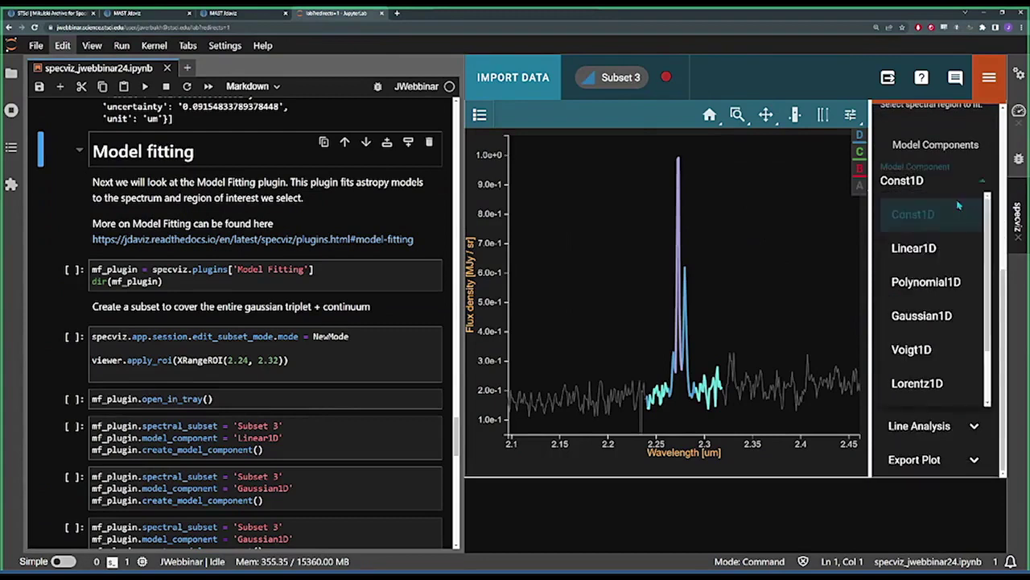
click(932, 248)
click(947, 299)
scroll(949, 254, down, 1)
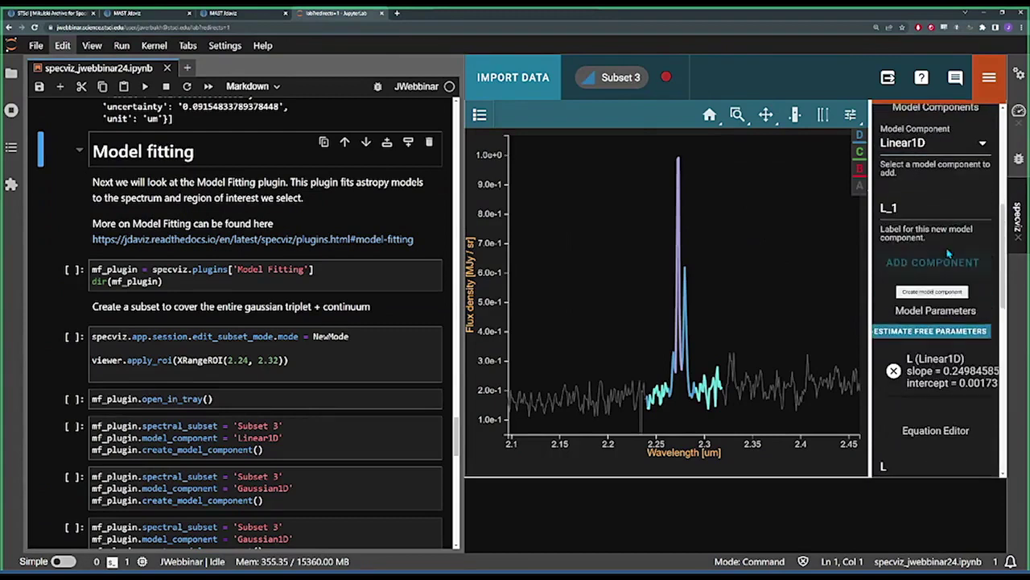
- Add three Gaussian1D model components, G, G_1 and G_2, to the model
scroll(948, 254, up, 1)
click(946, 180)
click(938, 282)
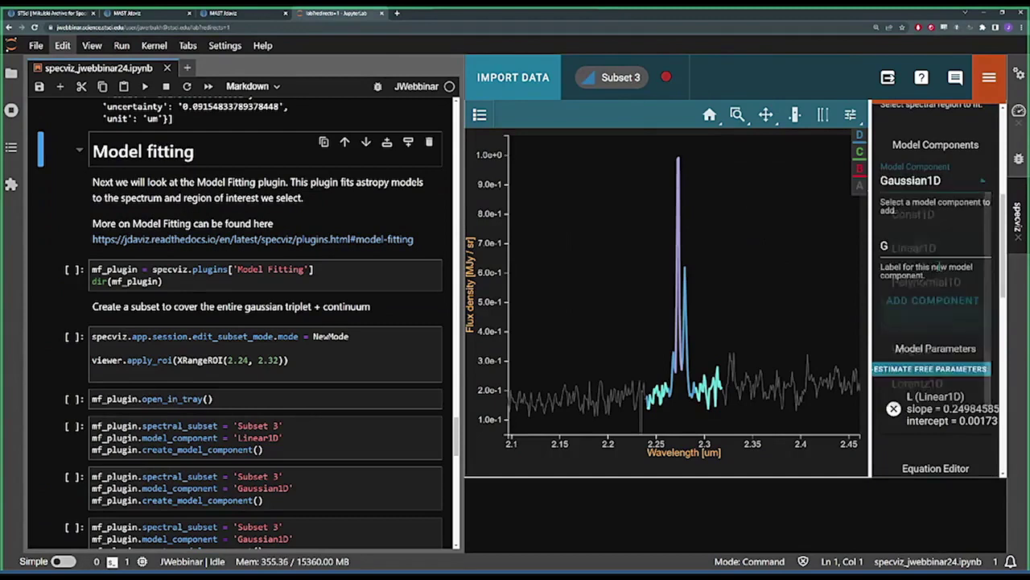
scroll(939, 248, down, 1)
click(948, 261)
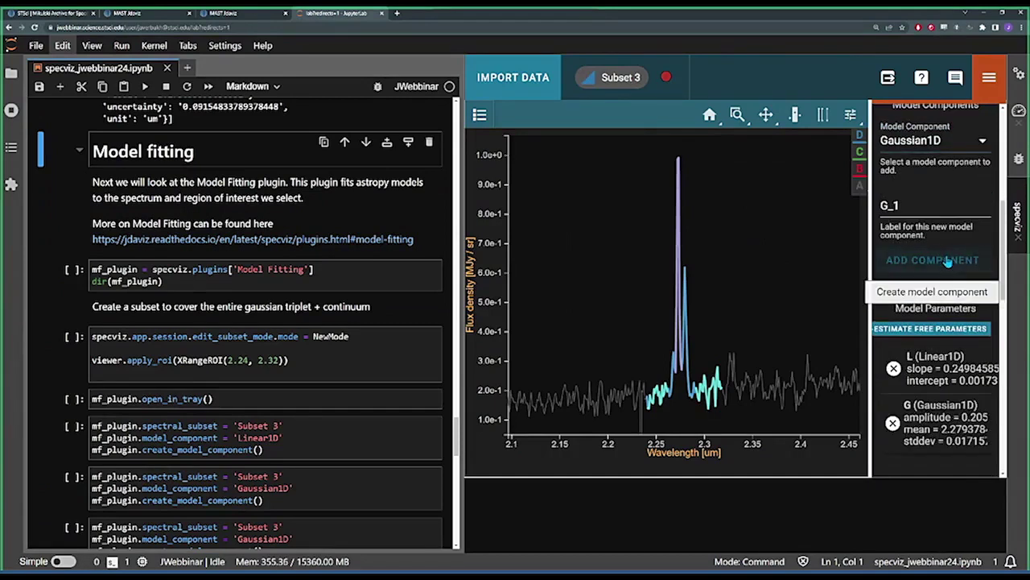
click(948, 260)
click(948, 260)
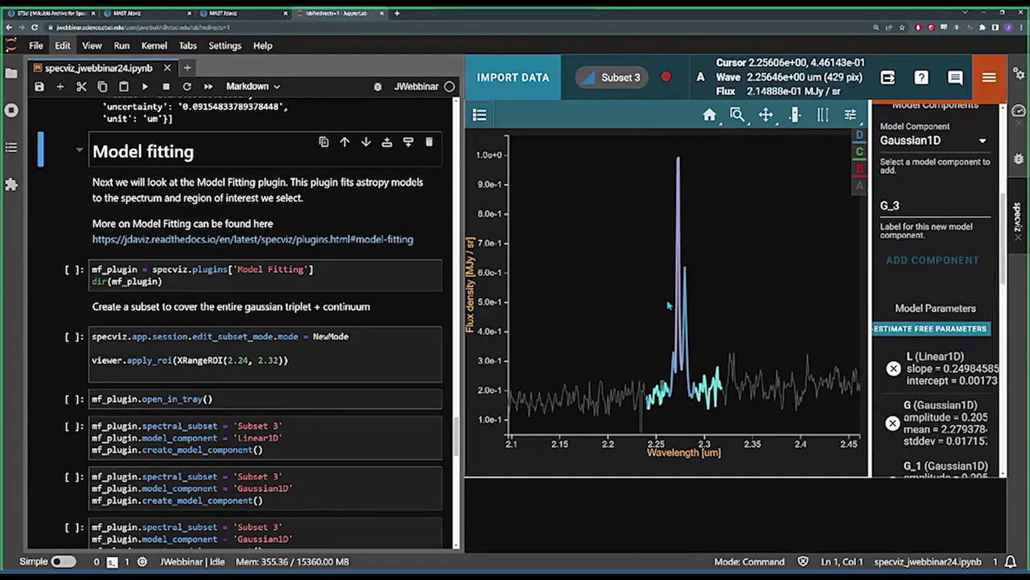
- Widen the plug-in tray and expand the Gaussian1D component G to view its amplitude, mean and stddev parameters
scroll(873, 231, down, 4)
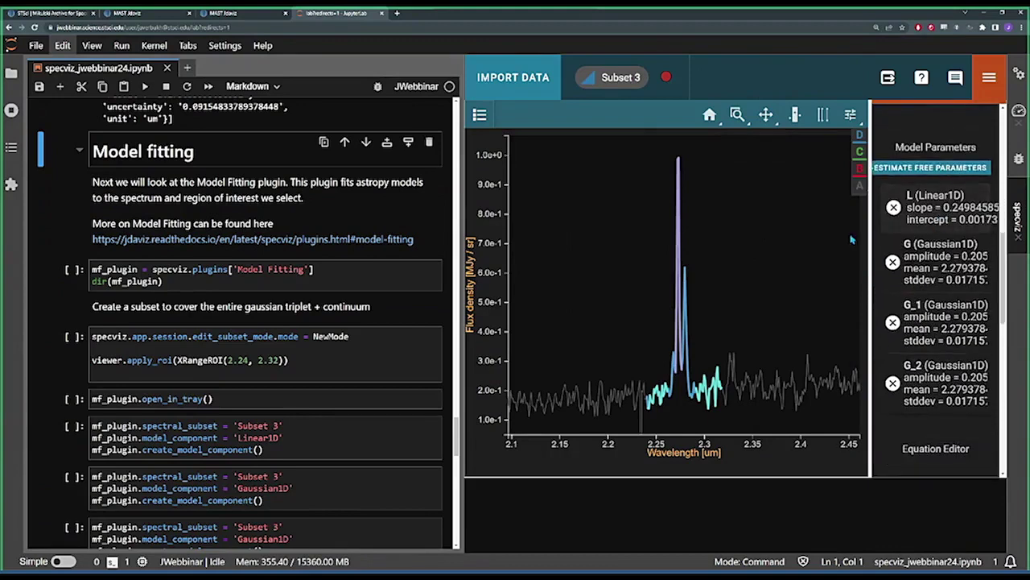
drag(873, 231, 802, 231)
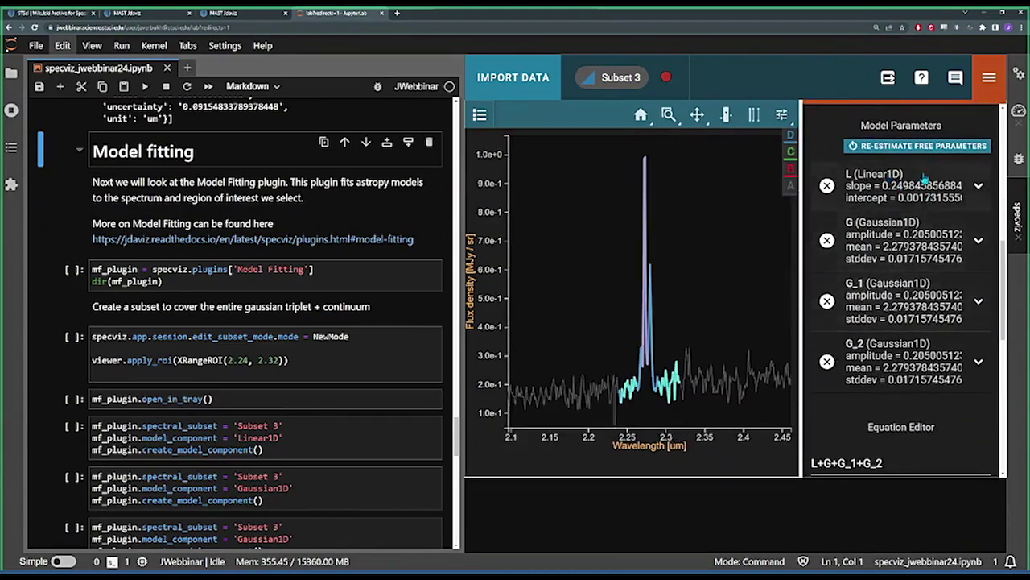
click(914, 256)
scroll(914, 258, down, 4)
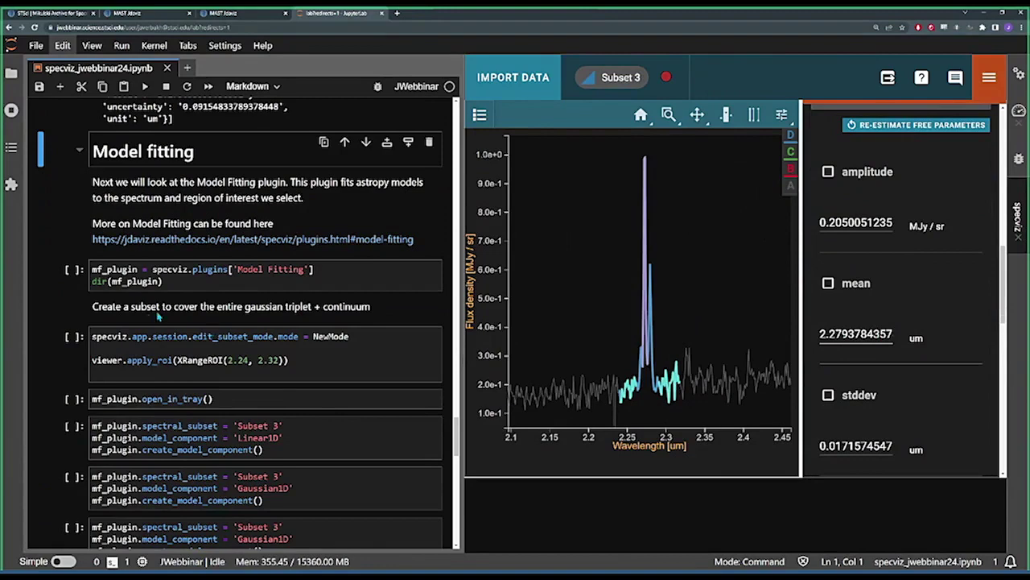
- Examine the three emission-line peaks up close in the spectrum viewer to read their wavelength positions for the Gaussian components
scroll(159, 318, down, 2)
scroll(871, 299, up, 1)
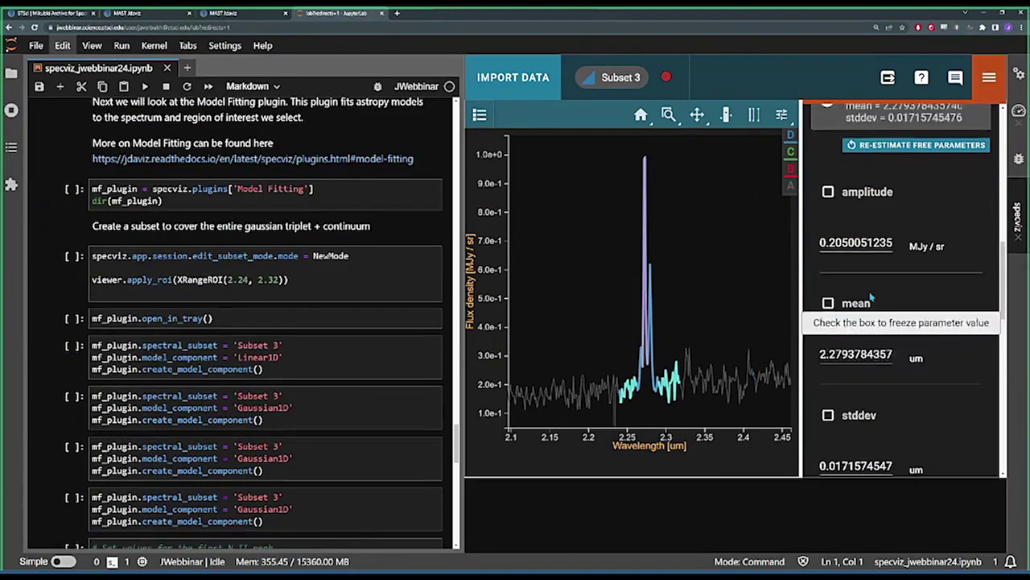
scroll(871, 299, up, 3)
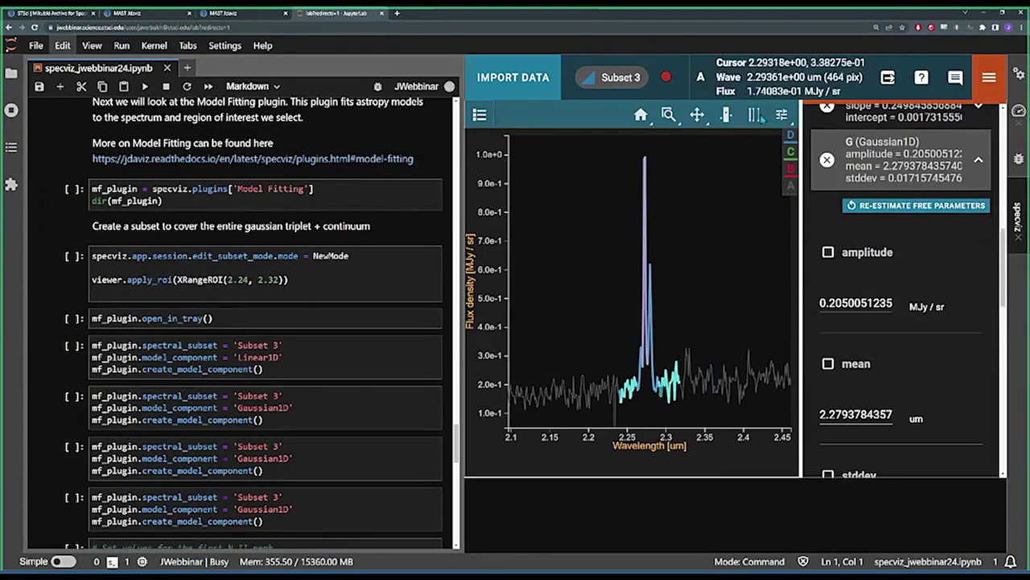
click(697, 114)
scroll(651, 356, up, 5)
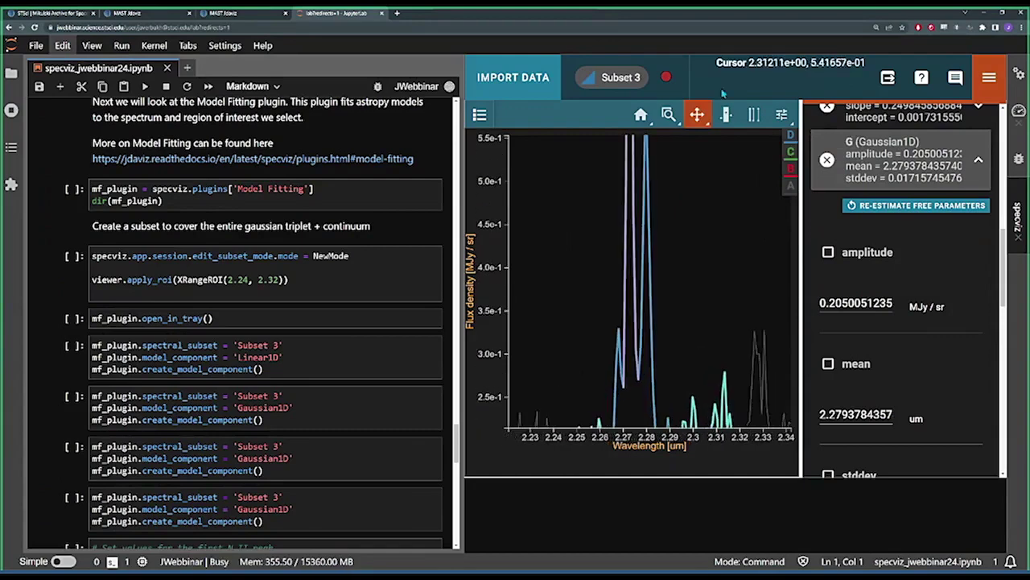
click(698, 114)
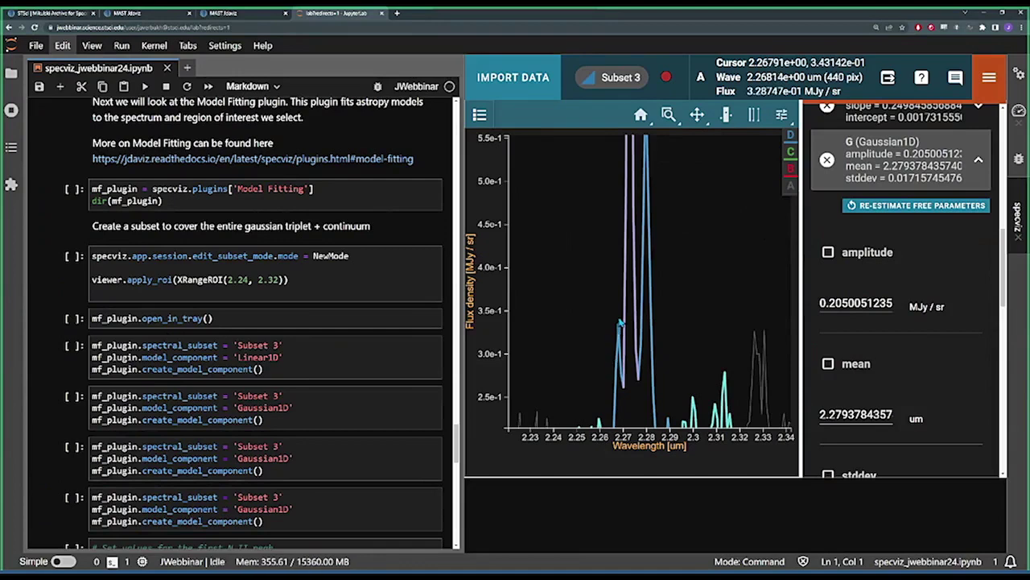
click(697, 115)
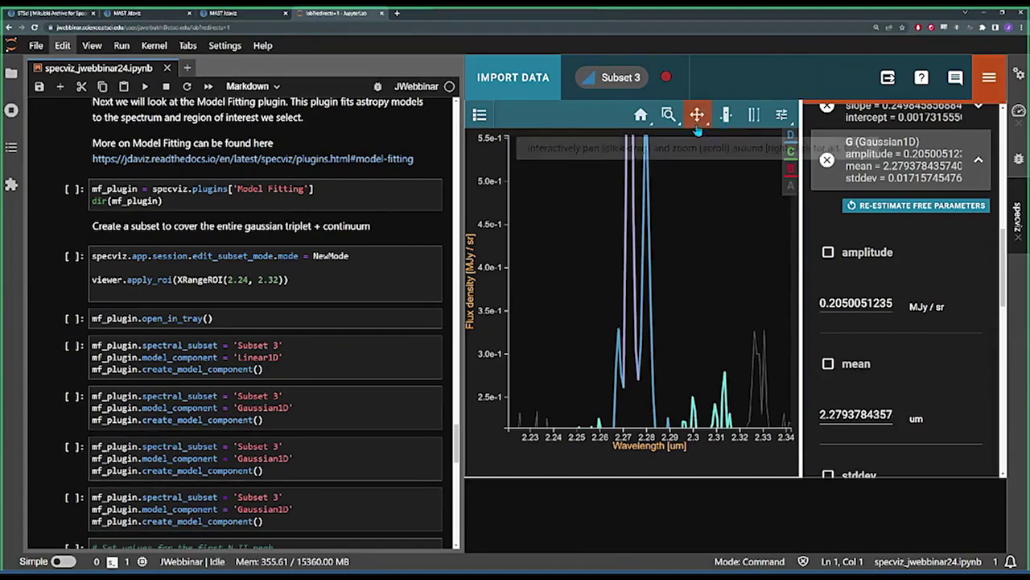
drag(699, 221, 715, 372)
click(698, 115)
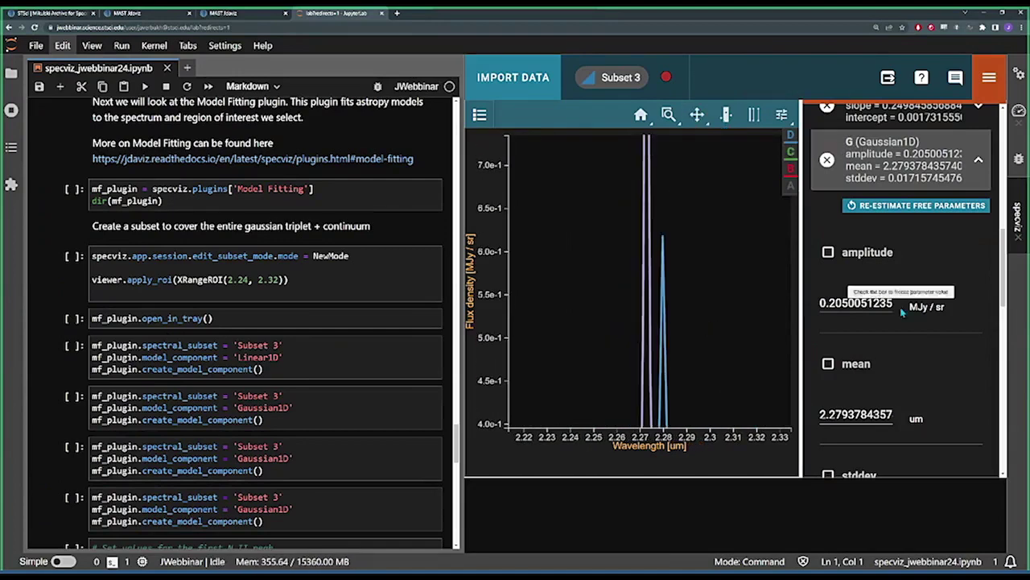
click(697, 115)
scroll(694, 275, down, 3)
scroll(713, 333, down, 3)
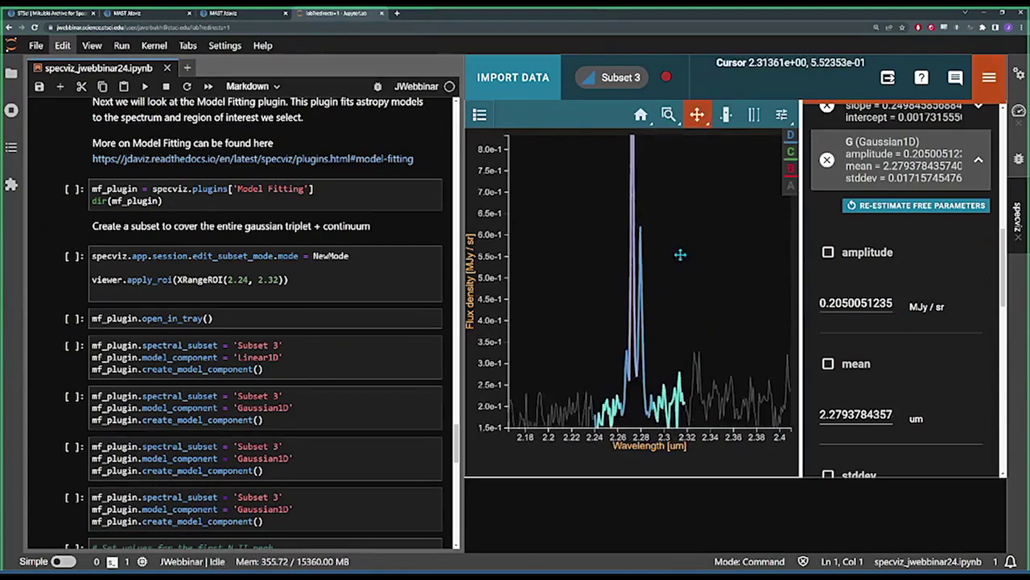
click(698, 119)
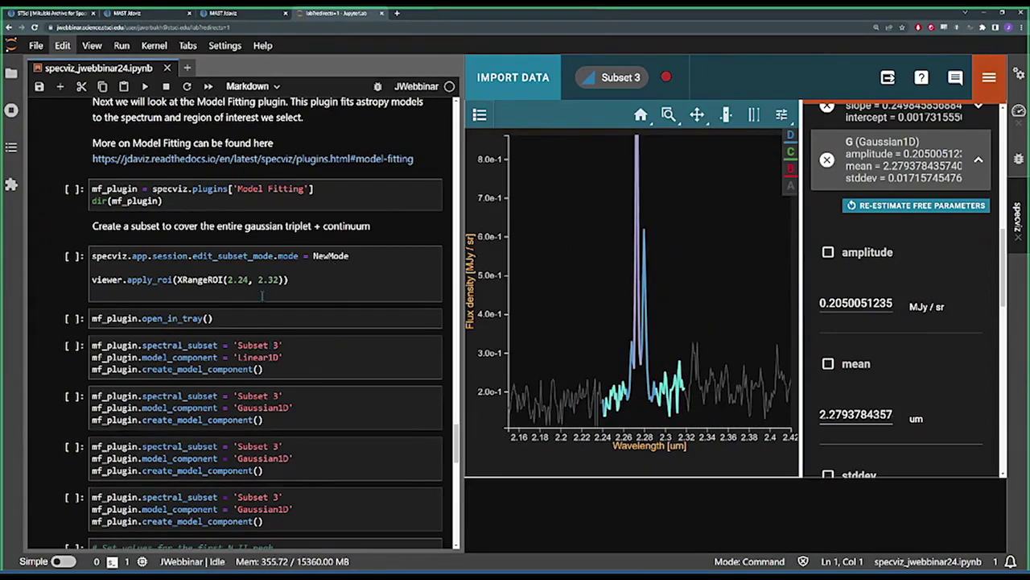
- Run the notebook cell that assigns the Model Fitting plug-in to mf_plugin and lists its attributes with dir(mf_plugin)
scroll(260, 290, down, 1)
scroll(173, 191, up, 1)
click(193, 205)
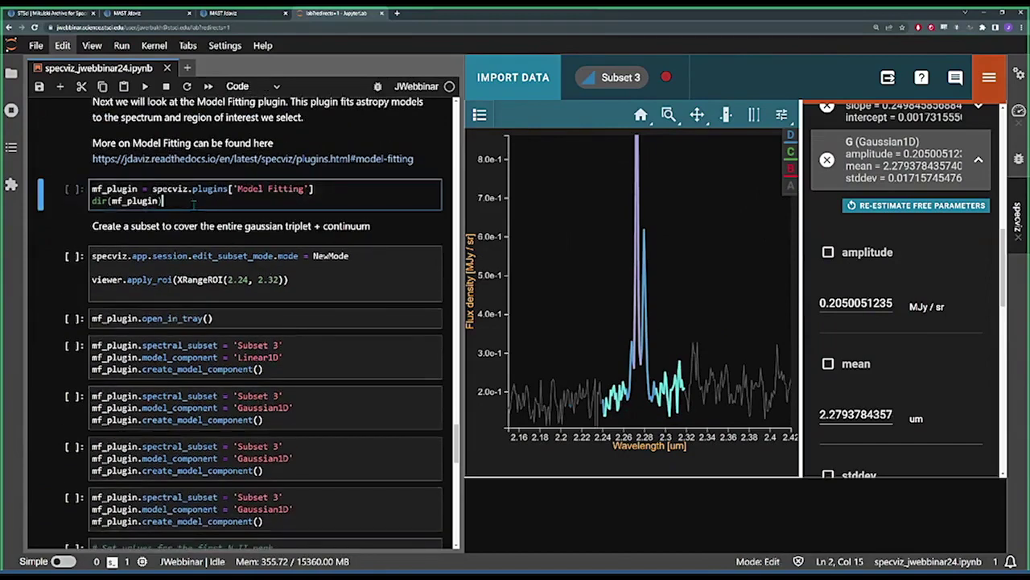
key(shift+Return)
scroll(272, 181, down, 6)
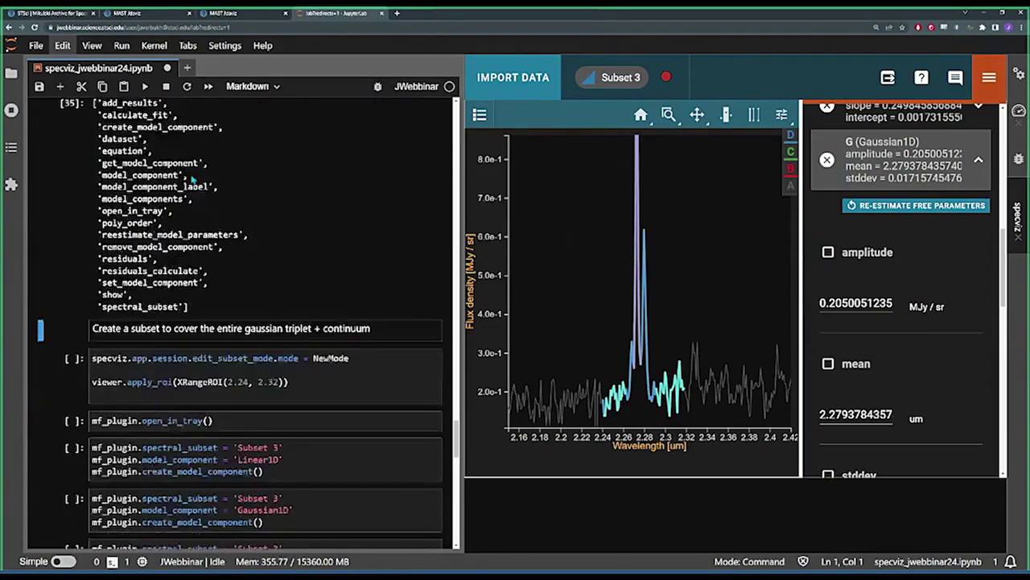
- Review the notebook cells that create the Linear1D and three Gaussian1D components on Subset 3 through the API
scroll(273, 180, down, 3)
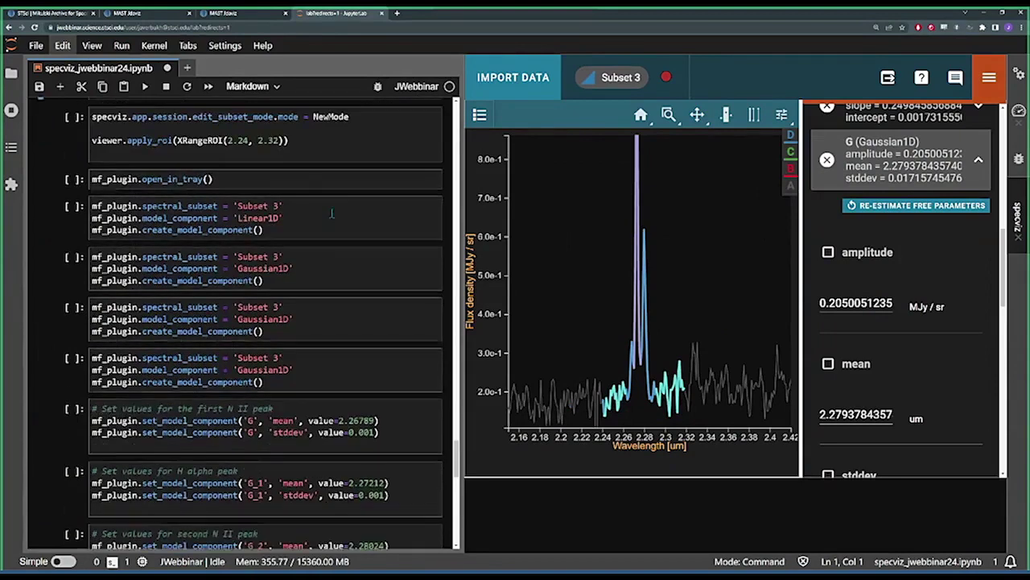
scroll(298, 194, down, 1)
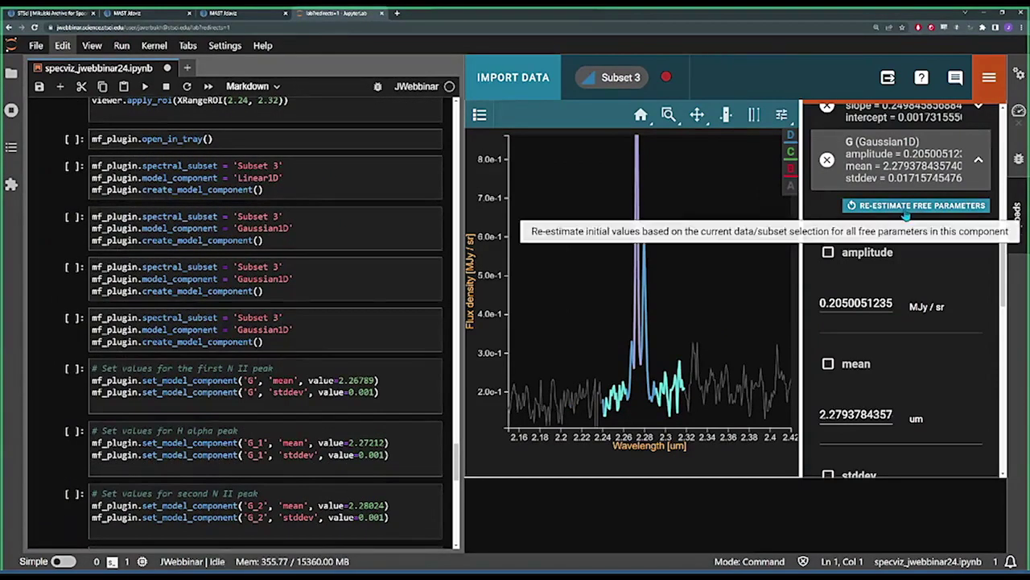
click(299, 170)
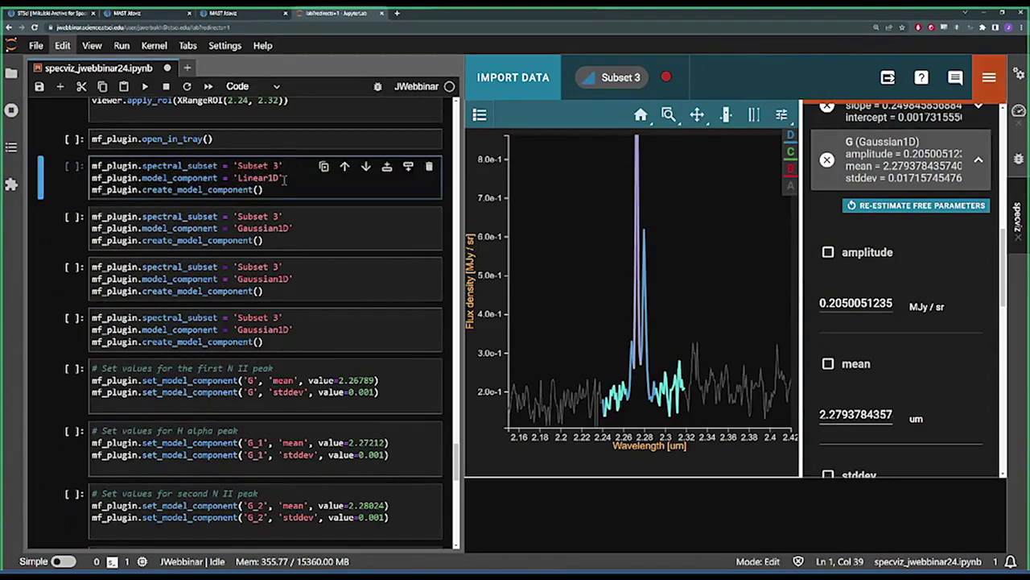
key(Escape)
key(Down)
key(Down)
key(Return)
key(Down)
key(Down)
key(Down)
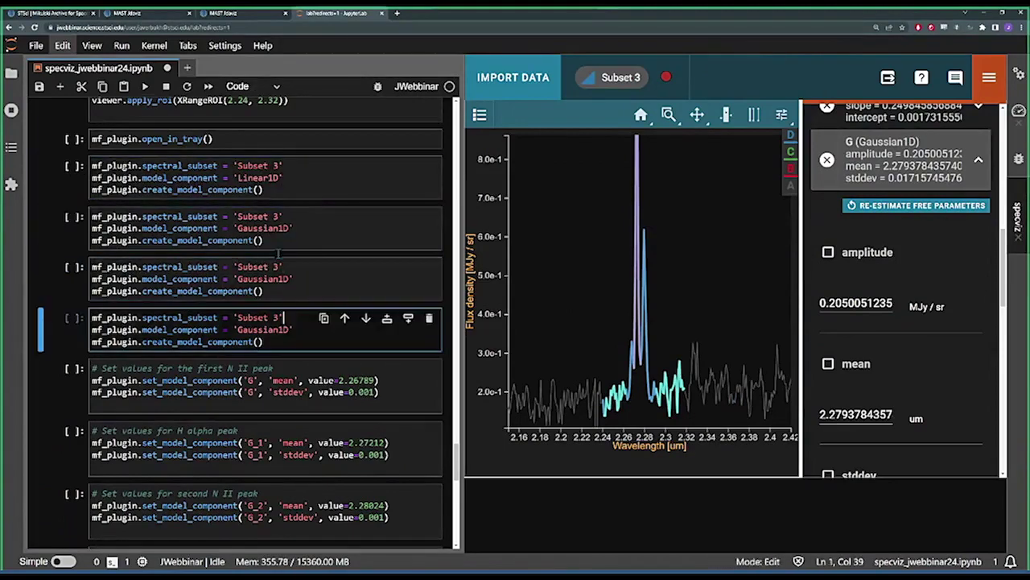
scroll(286, 318, down, 3)
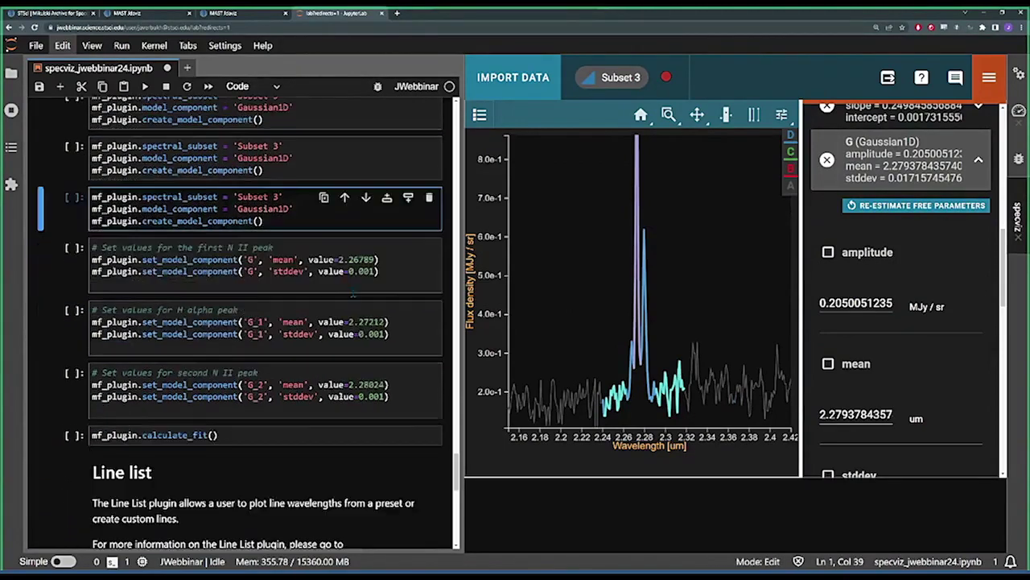
- Run the set_model_component cells giving G, G_1 and G_2 means of 2.26789, 2.27212 and 2.28024 and a stddev of 0.001 each
click(391, 285)
click(895, 169)
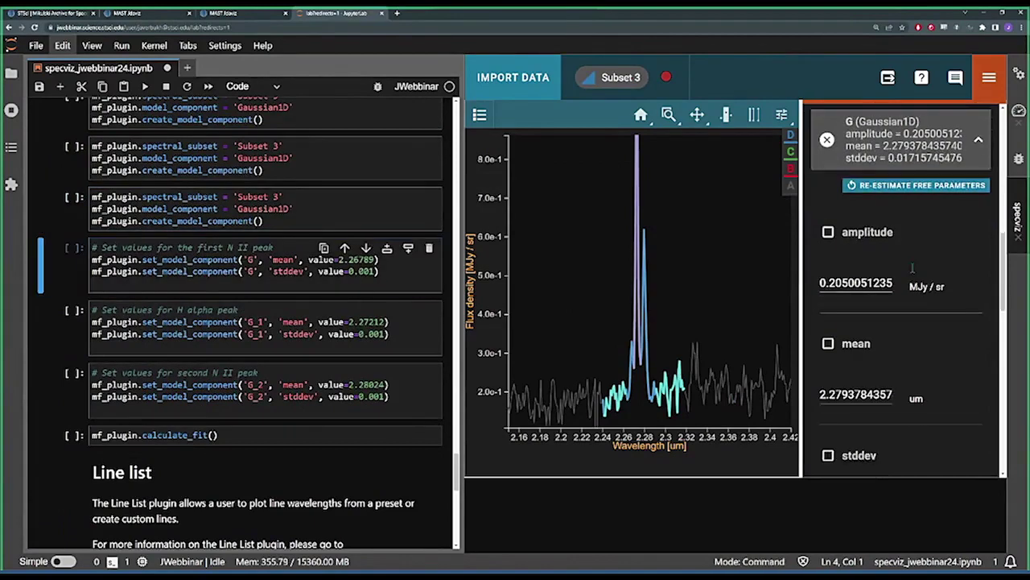
scroll(895, 208, up, 1)
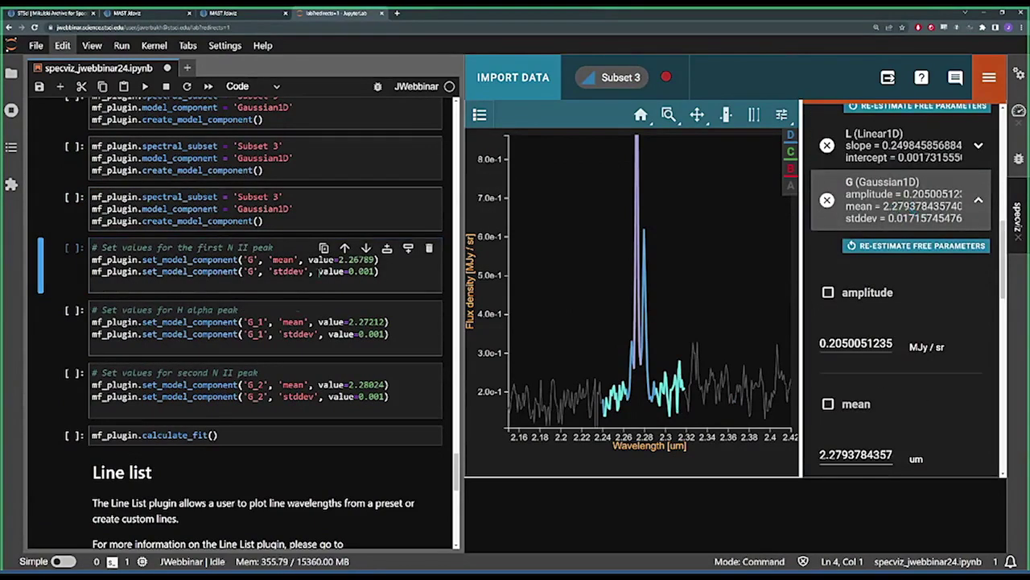
click(317, 287)
key(shift+Return)
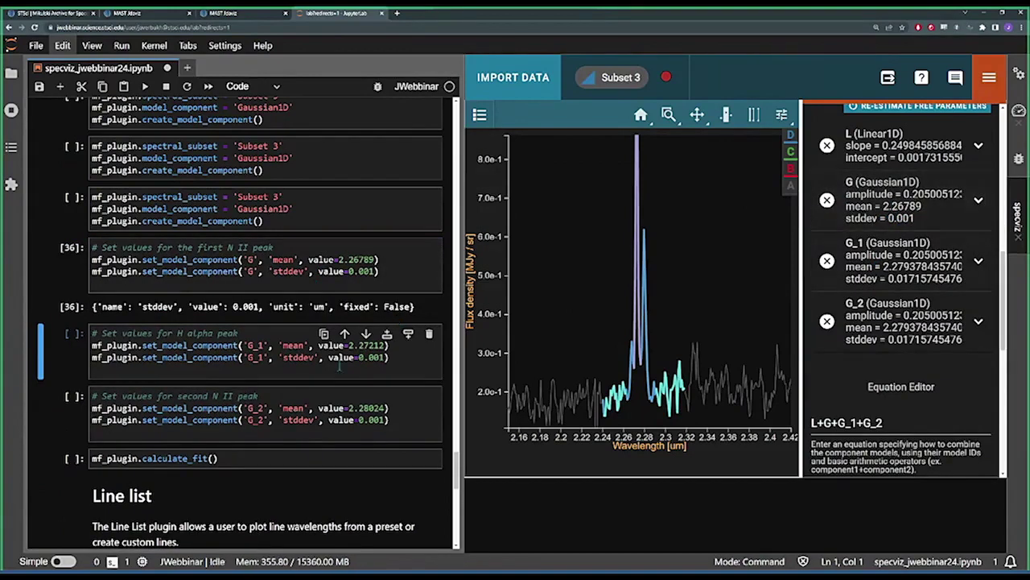
key(shift+Return)
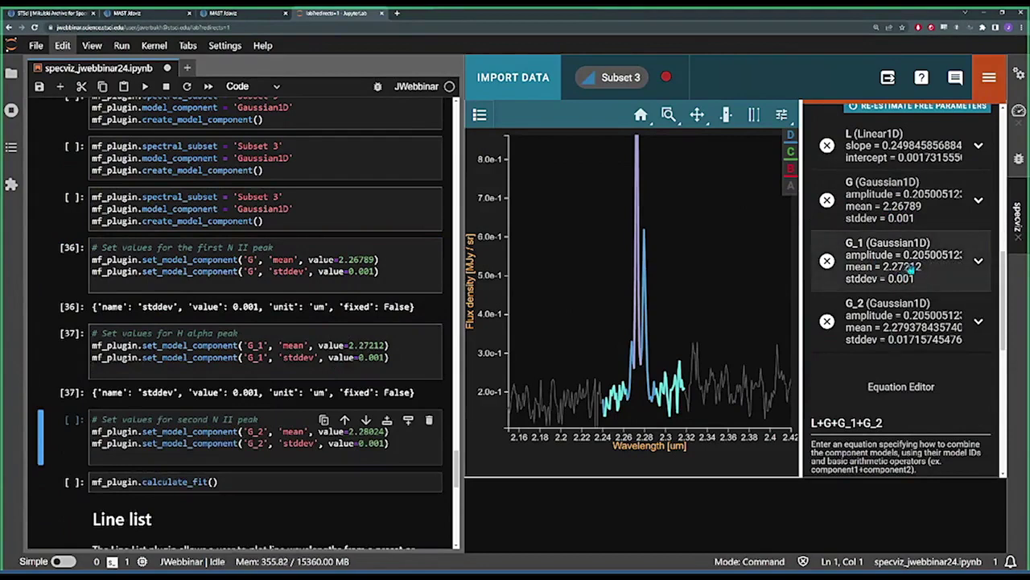
key(shift+Return)
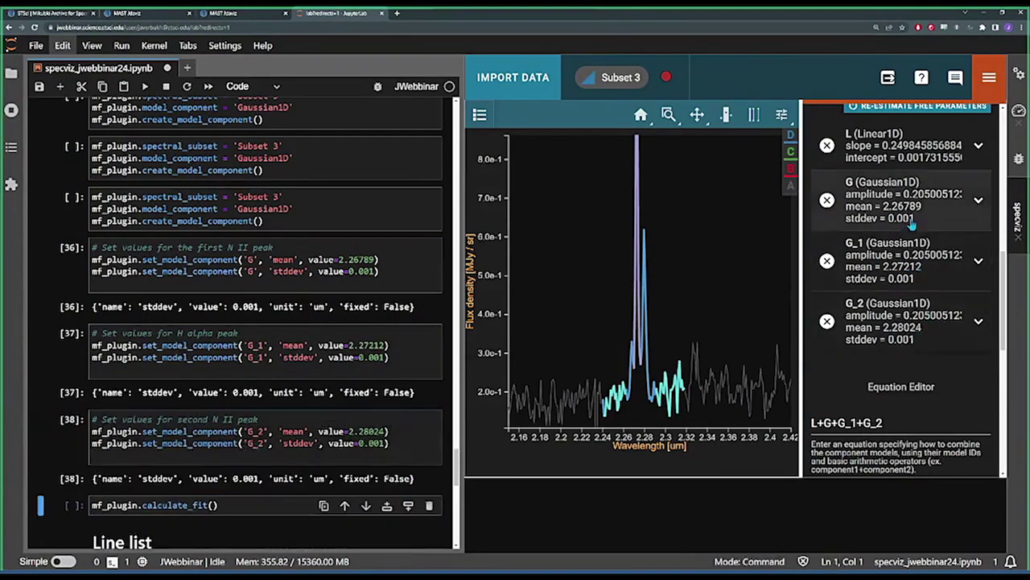
- Fit the combined model to the data with the output label "model" and view the result across a wider spectral range
scroll(236, 412, down, 5)
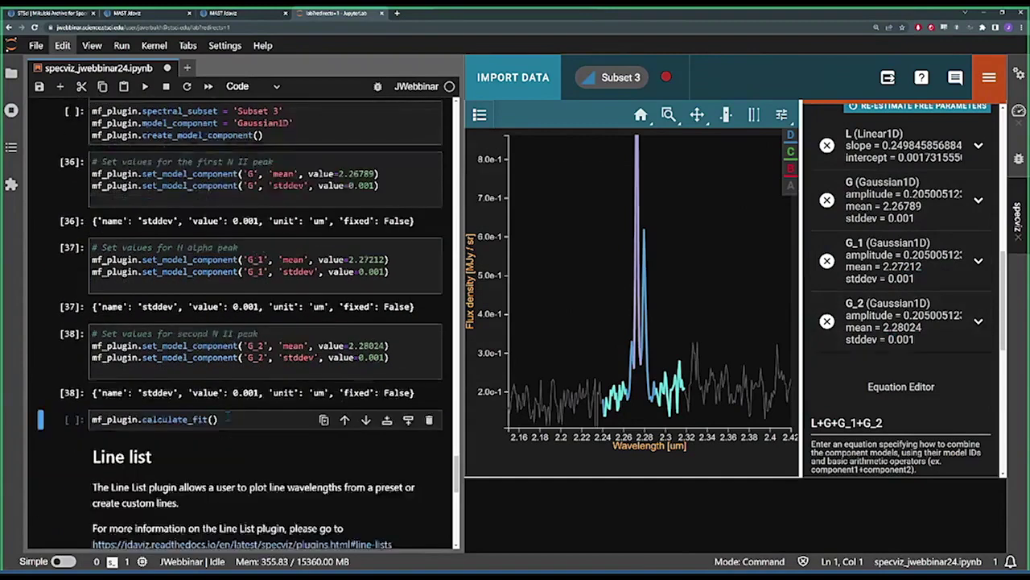
scroll(875, 273, down, 8)
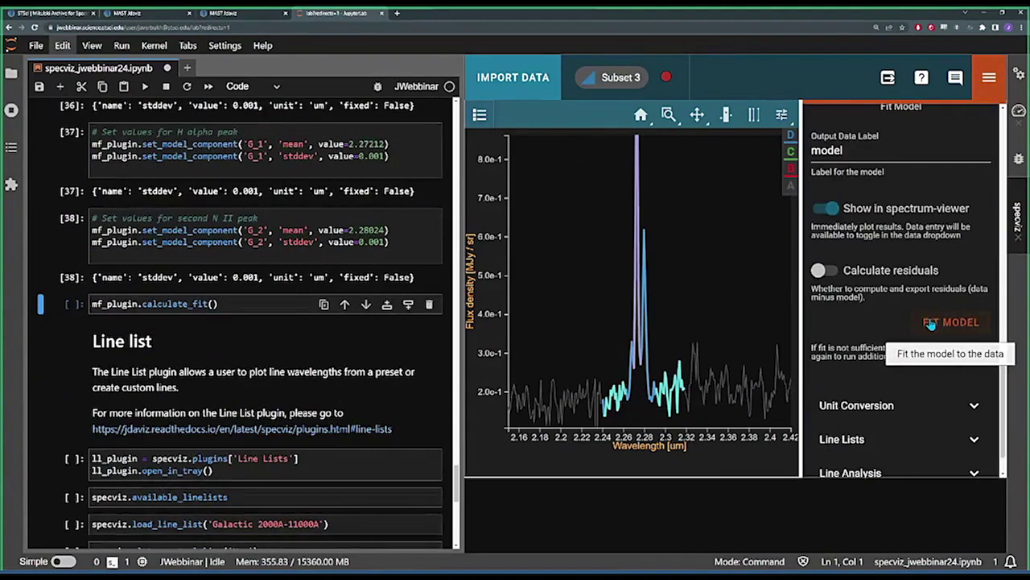
click(936, 324)
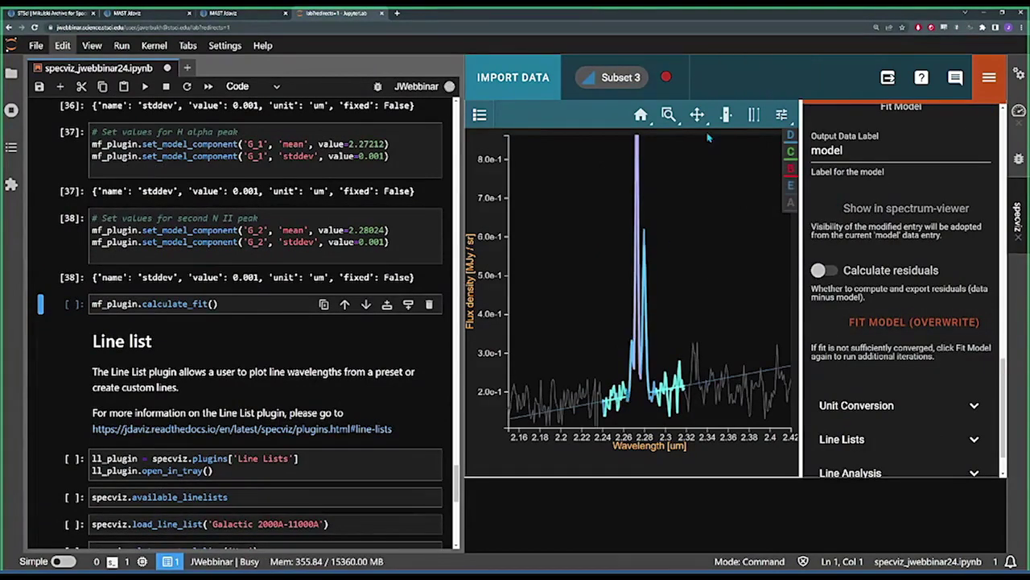
click(697, 114)
scroll(694, 266, down, 2)
scroll(694, 266, down, 3)
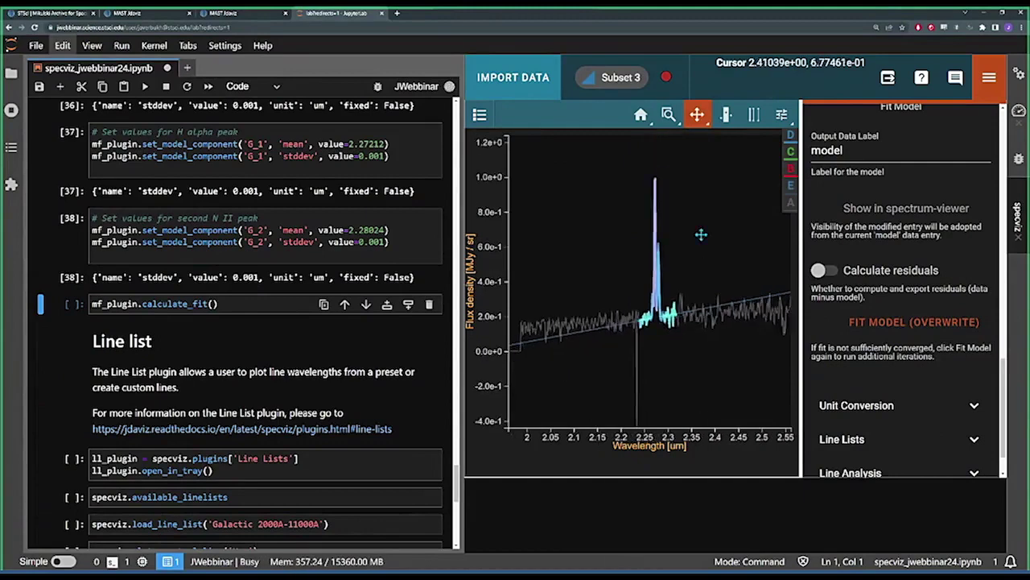
click(697, 114)
- Hide the original NIRSpec spectrum to inspect the fitted model alone around the line triplet, and show the spectrum again
click(479, 115)
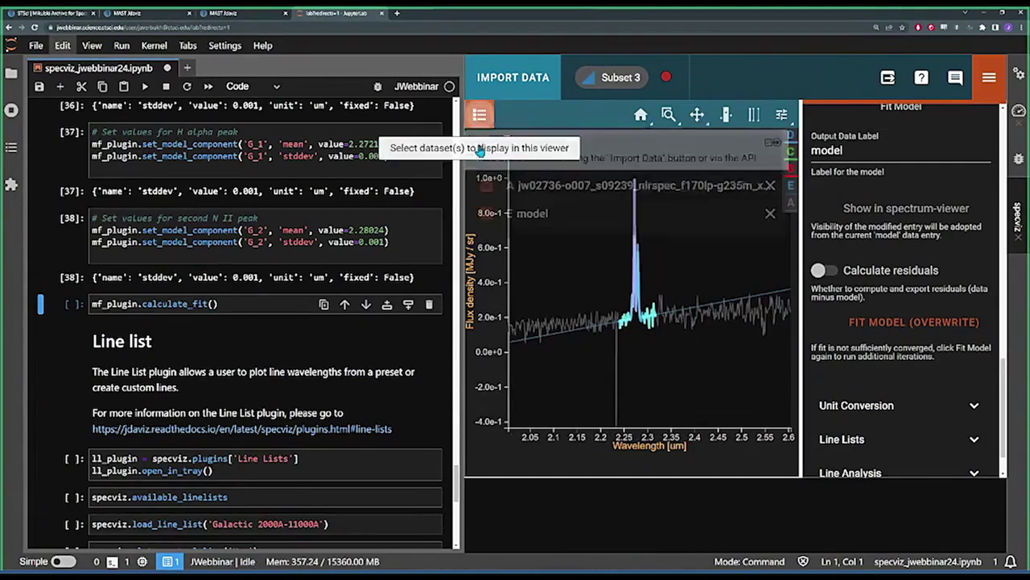
click(496, 178)
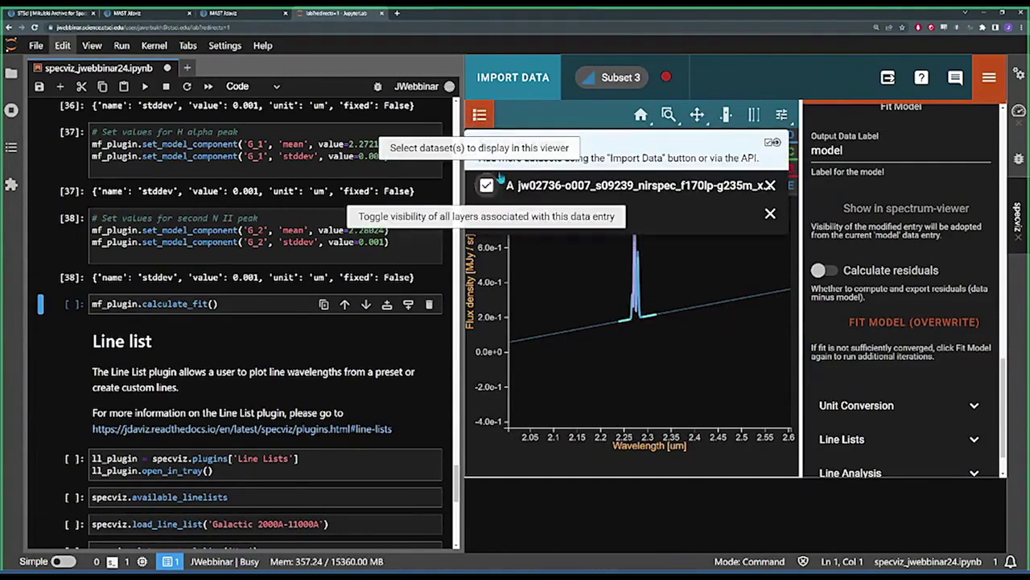
click(480, 116)
click(698, 114)
scroll(674, 258, up, 2)
scroll(674, 257, up, 3)
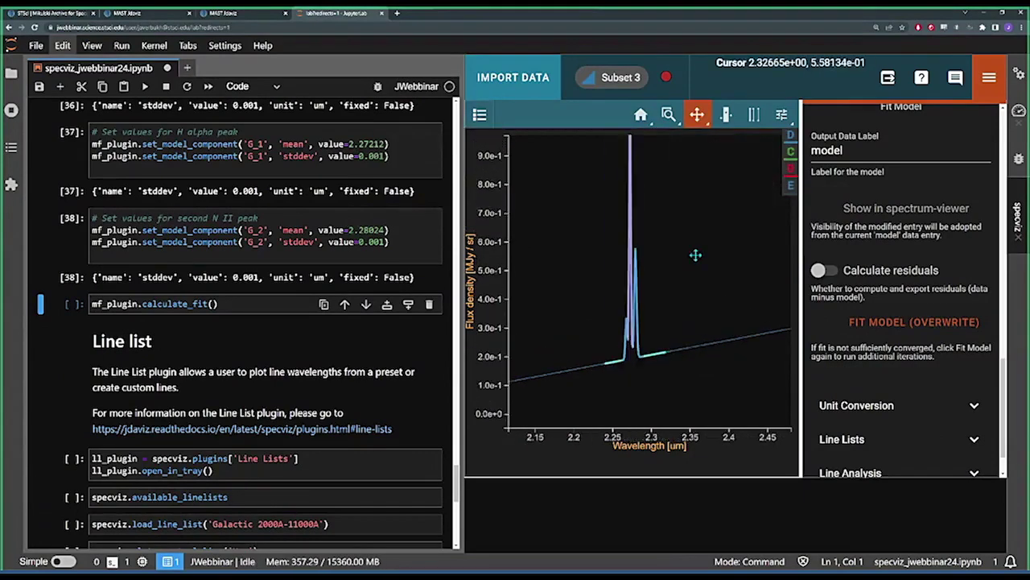
click(697, 115)
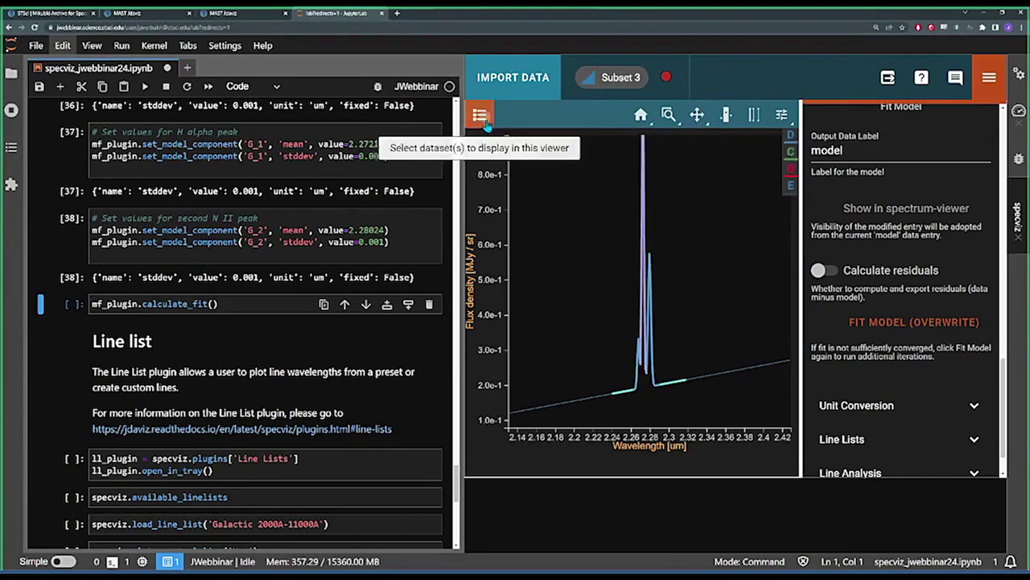
click(480, 115)
click(486, 185)
click(482, 117)
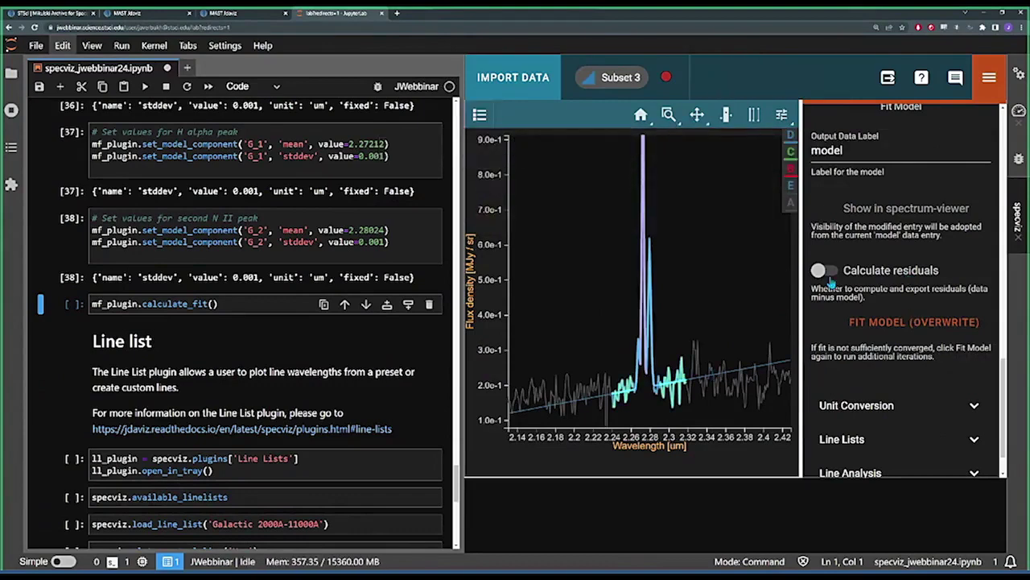
- Run the mf_plugin.calculate_fit() cell and highlight the returned CompoundModel and Spectrum1D objects in its output
click(242, 303)
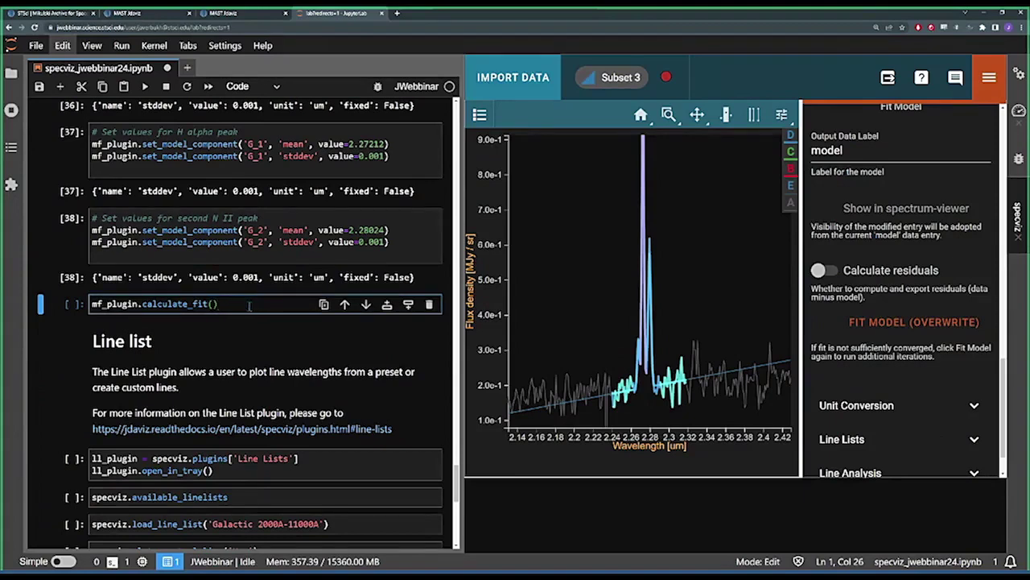
key(shift+Return)
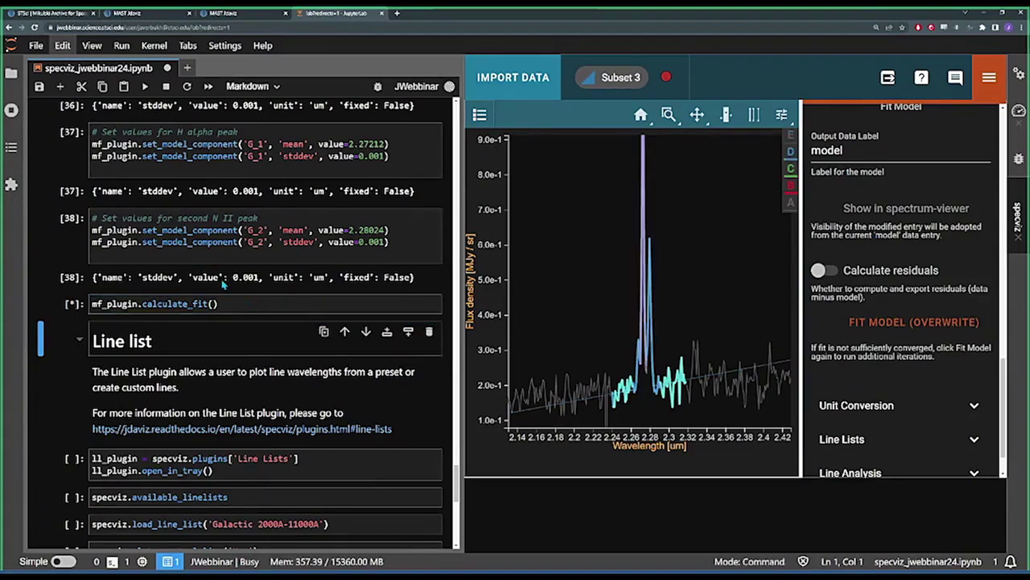
scroll(115, 275, down, 1)
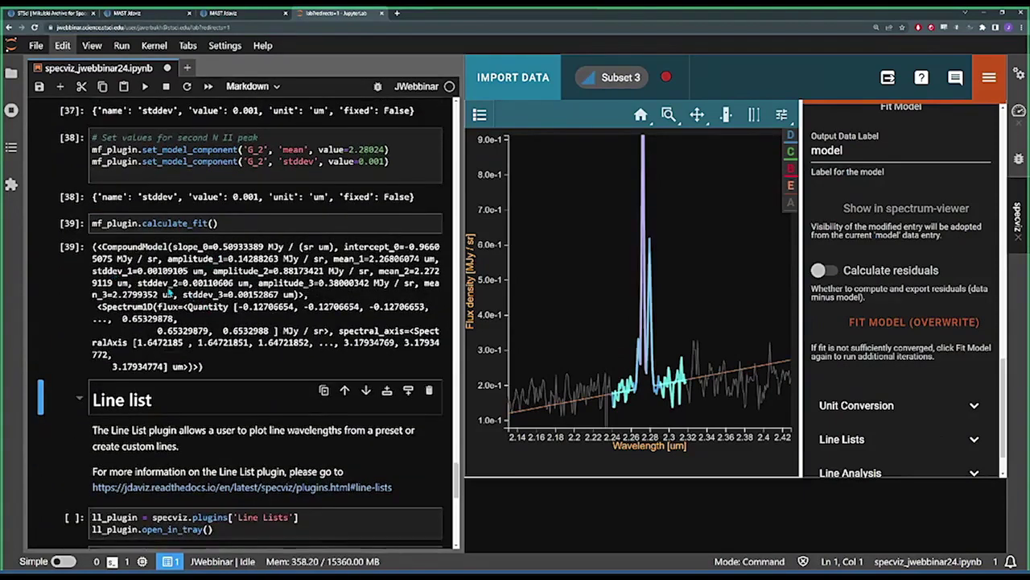
drag(94, 248, 307, 303)
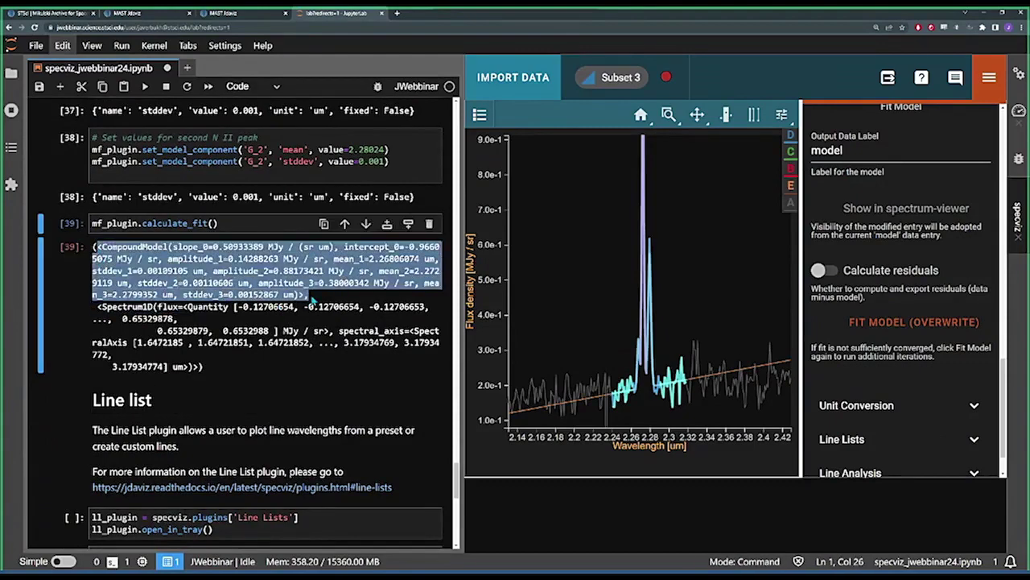
drag(94, 307, 201, 367)
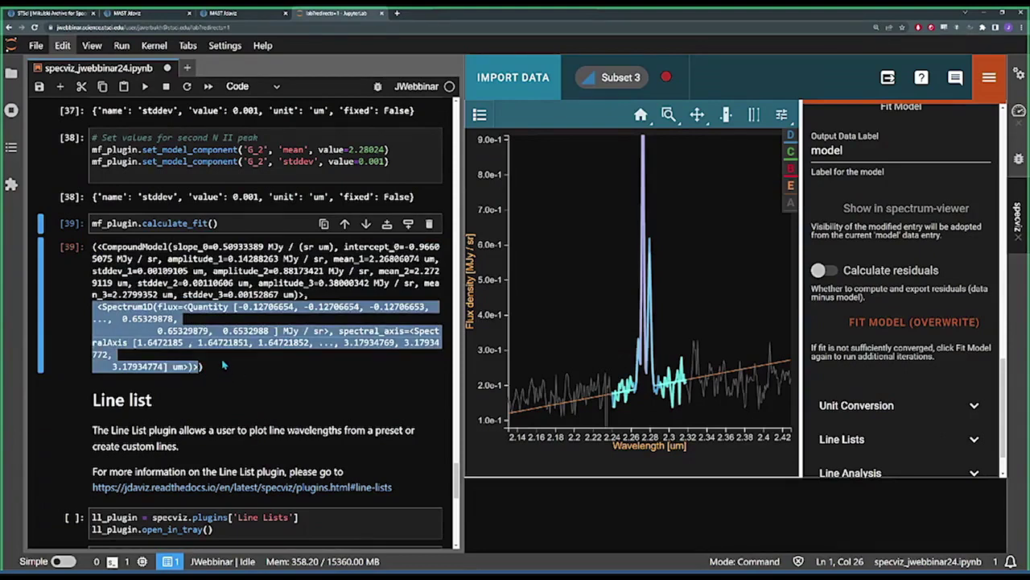
scroll(224, 352, down, 1)
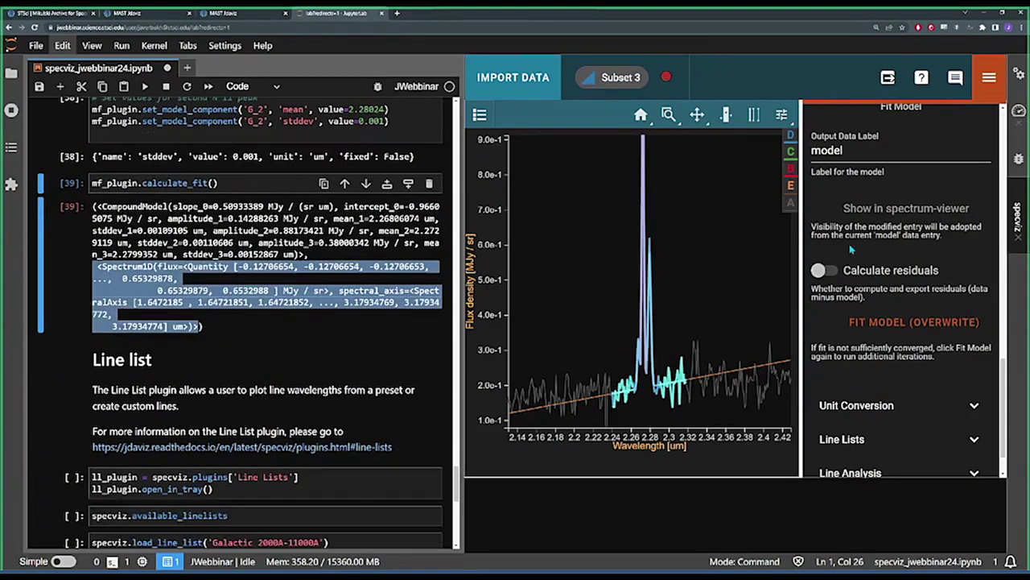
- Leave the Model Fitting plugin and open the Line Lists plugin
scroll(854, 280, up, 10)
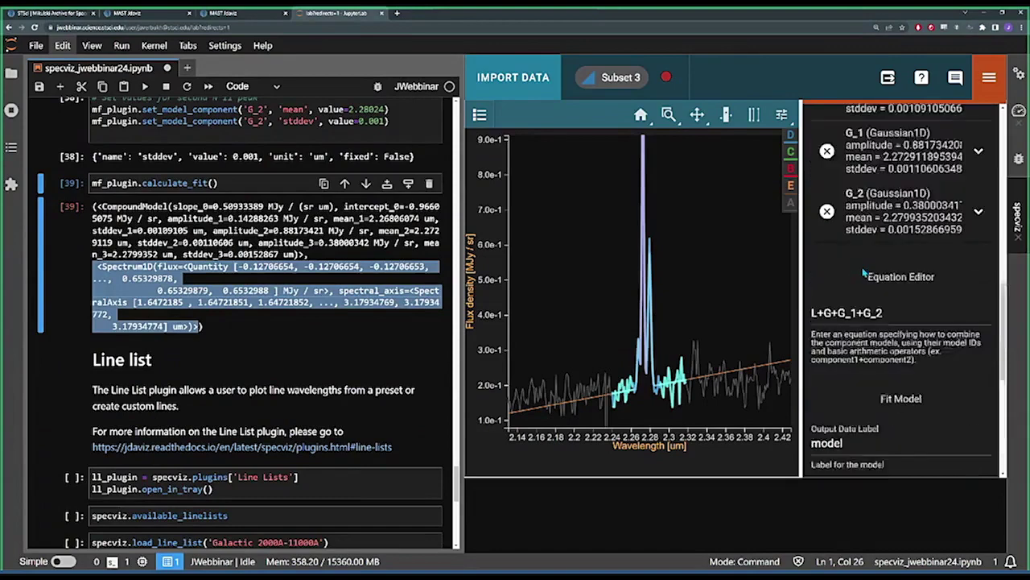
scroll(868, 264, up, 2)
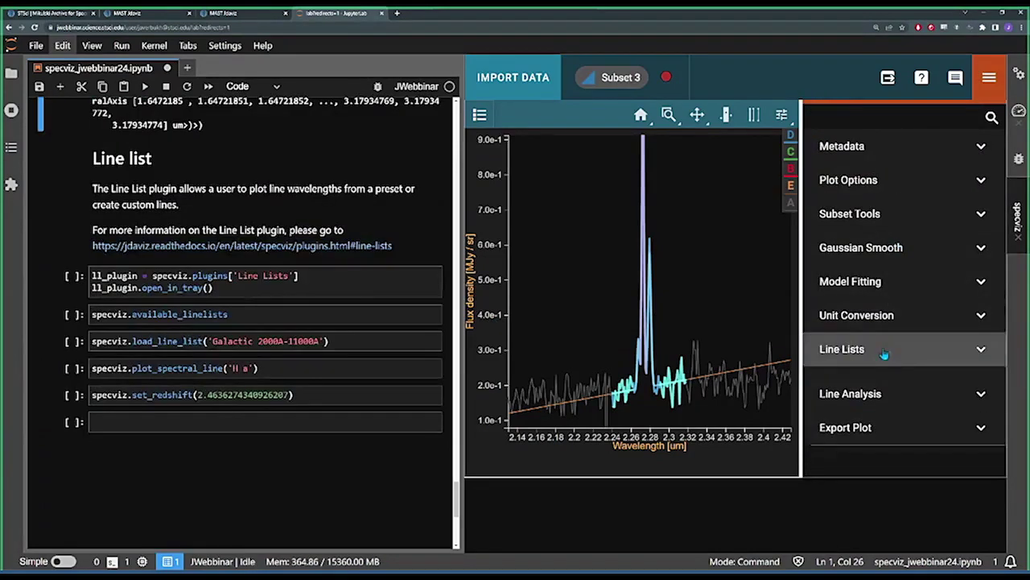
click(886, 352)
scroll(885, 228, down, 1)
scroll(885, 229, down, 3)
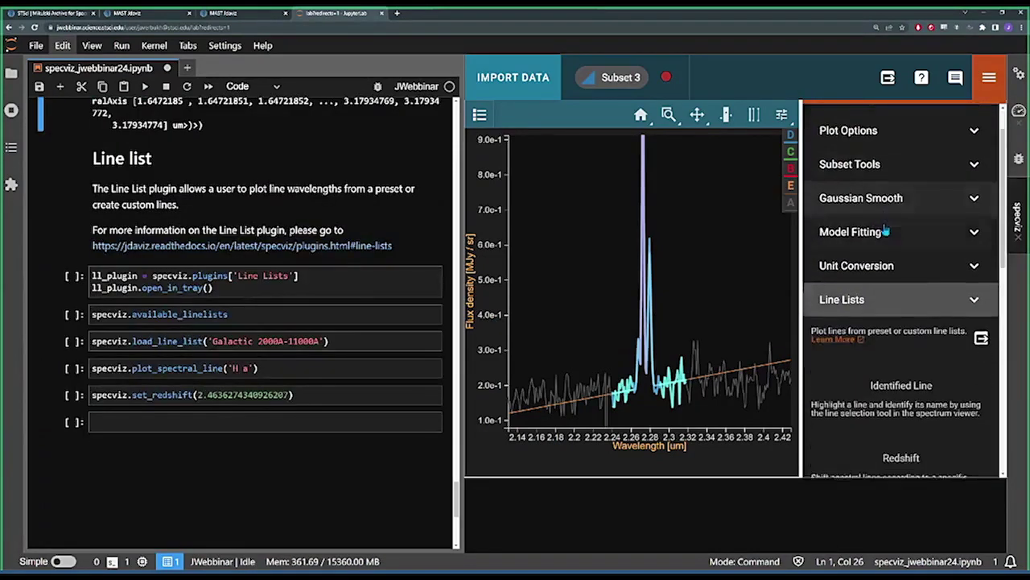
scroll(883, 241, down, 2)
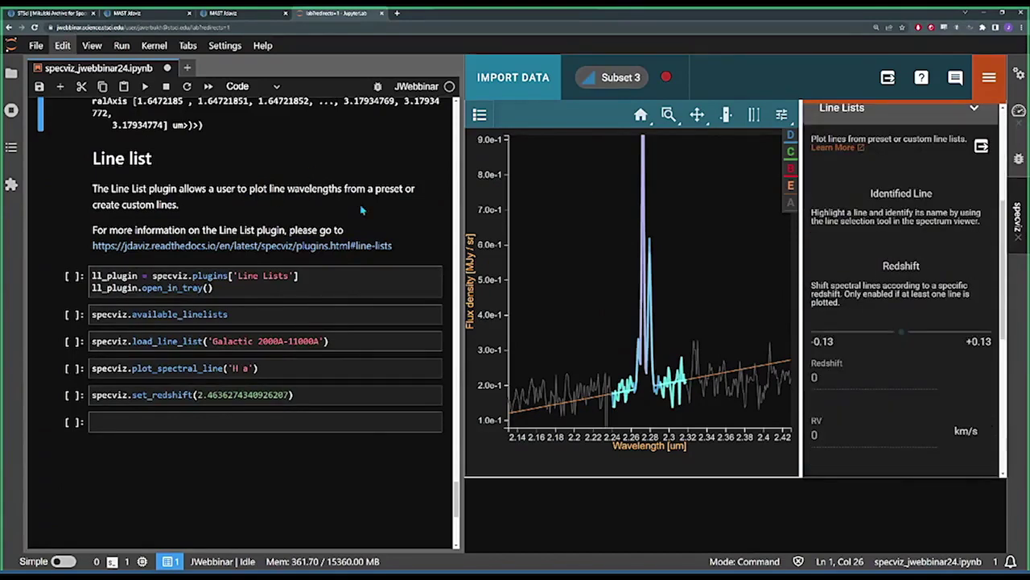
- Load the preset line list Galactic 2000A-11000A into the loaded lines
scroll(903, 286, down, 1)
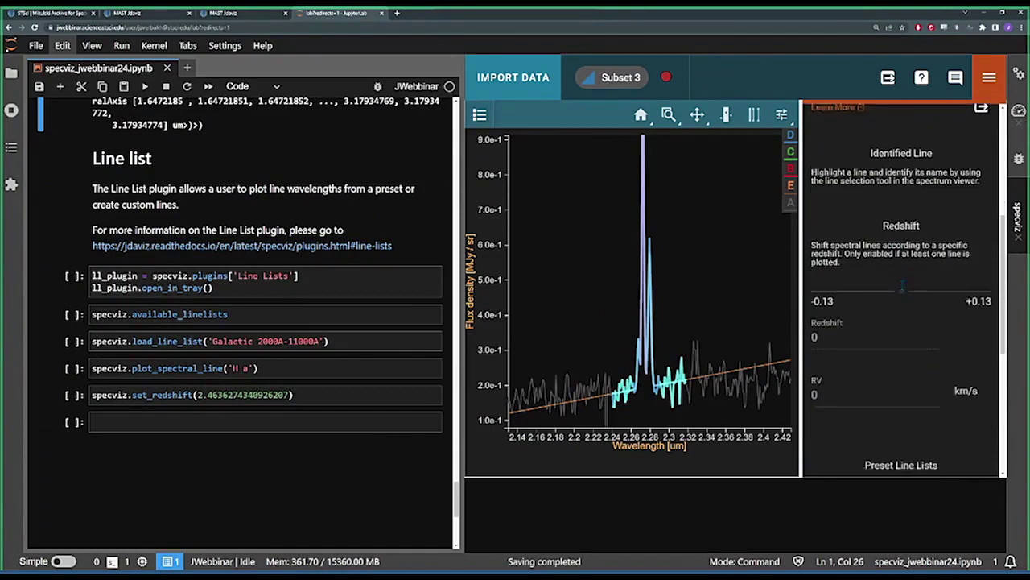
scroll(903, 288, down, 1)
scroll(903, 292, down, 6)
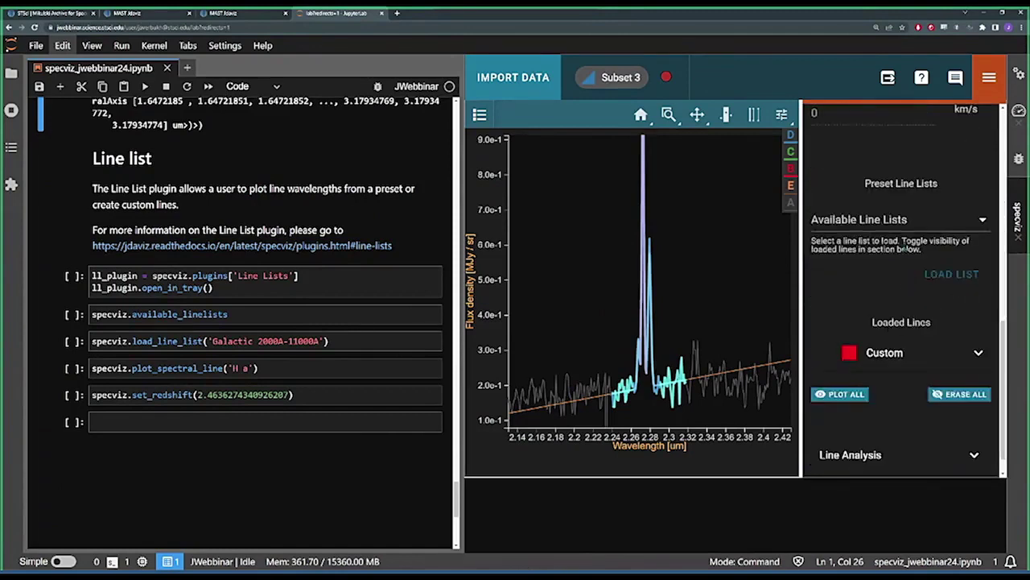
click(931, 226)
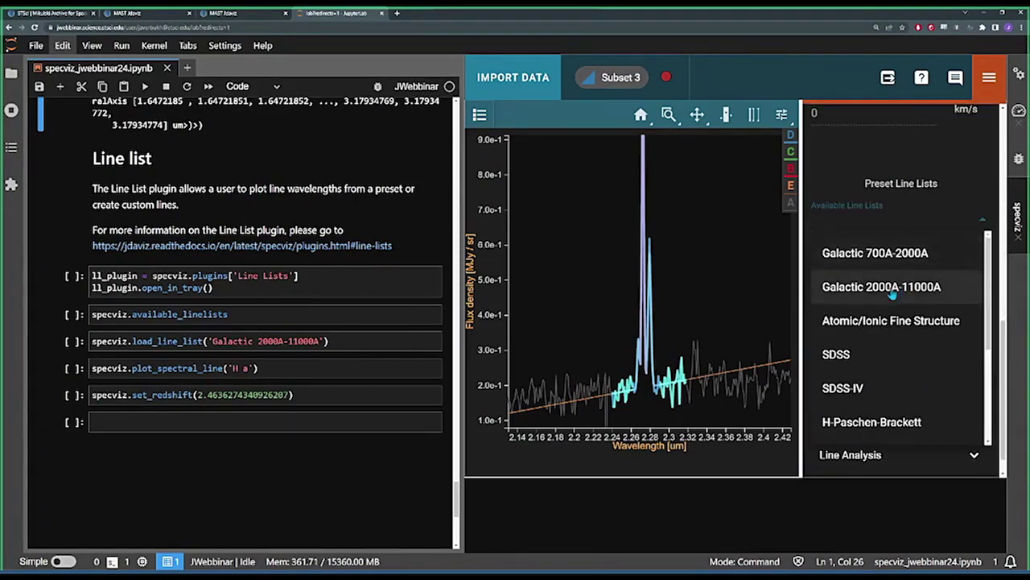
click(891, 298)
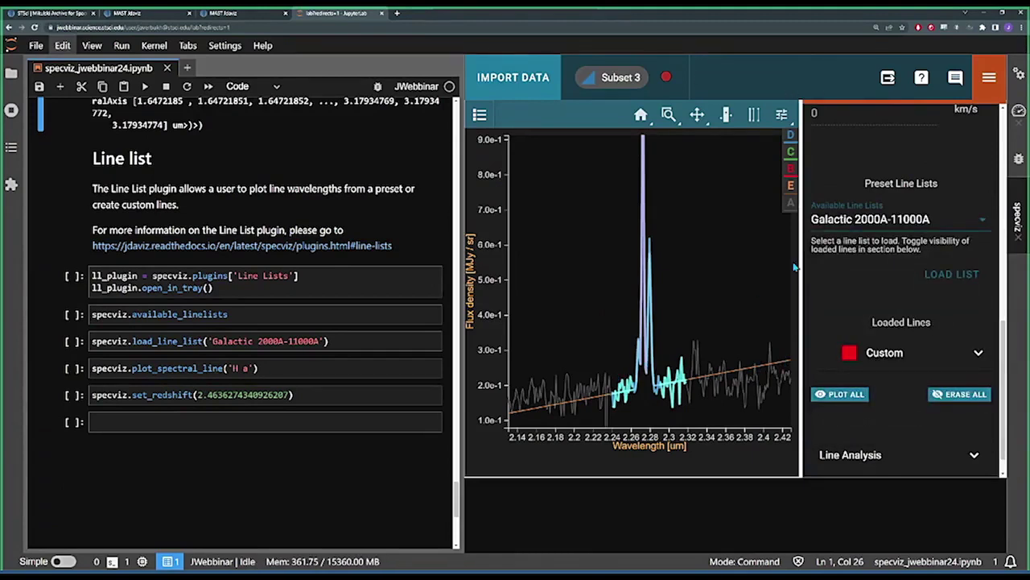
click(952, 274)
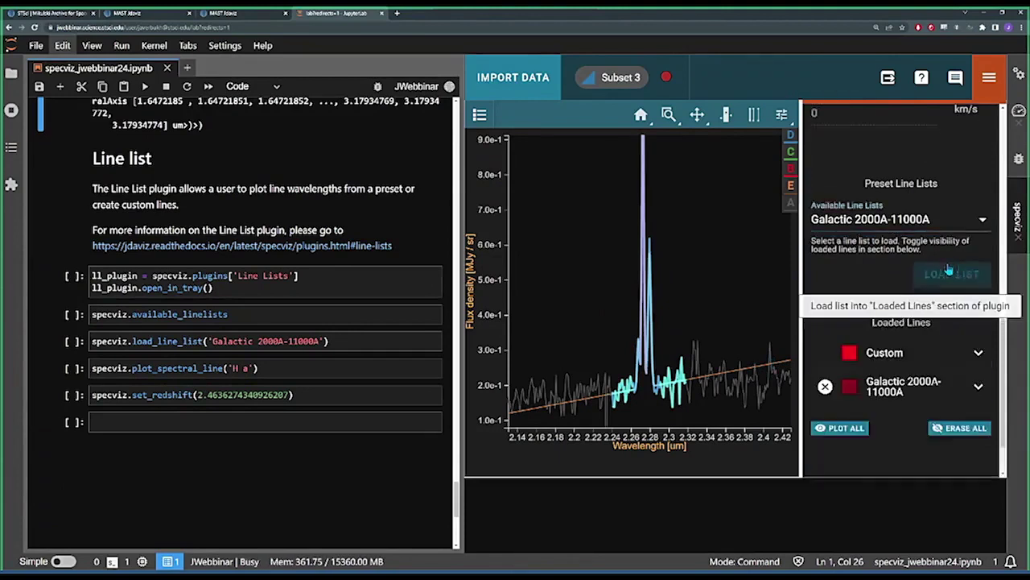
- Expand the loaded Galactic 2000A-11000A list, filter it for "H a", and show that line in the spectrum viewer
scroll(948, 322, down, 1)
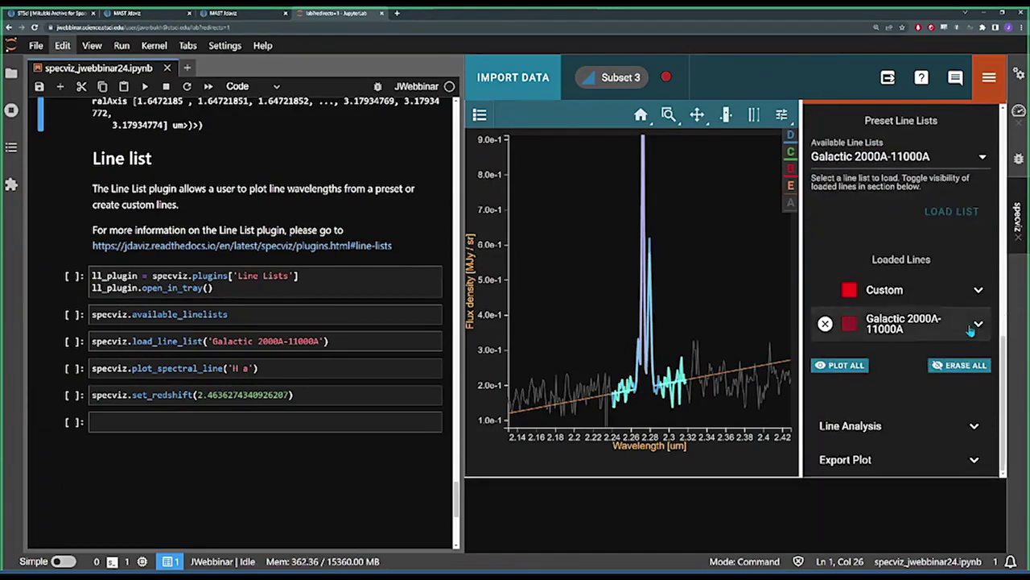
click(933, 323)
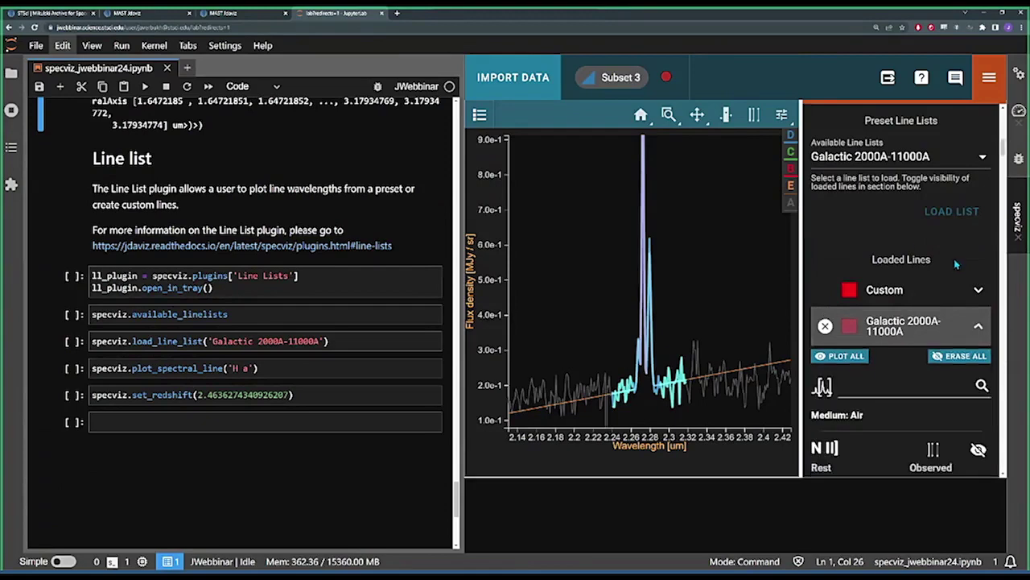
scroll(901, 239, down, 2)
scroll(901, 239, down, 1)
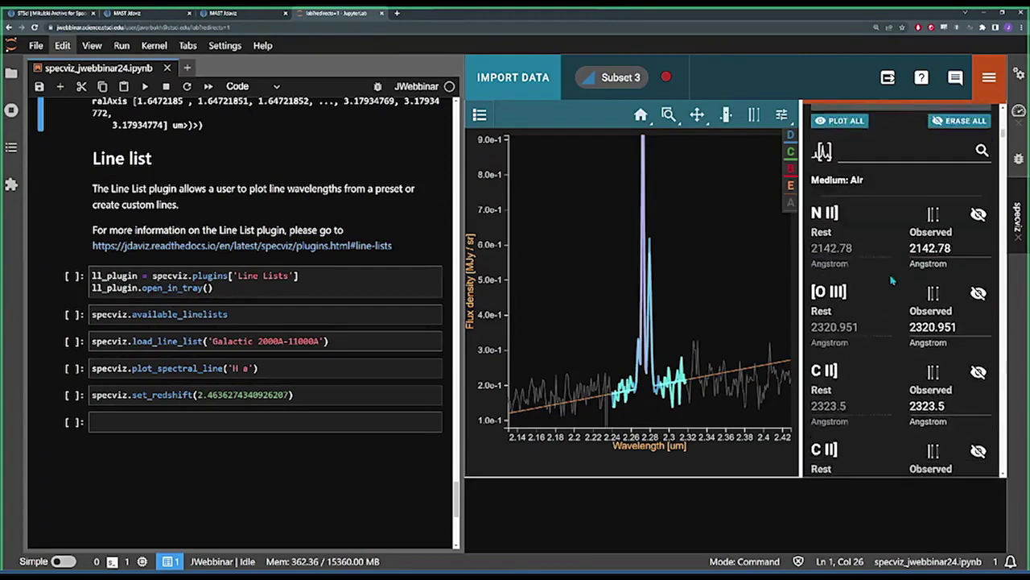
scroll(886, 240, up, 1)
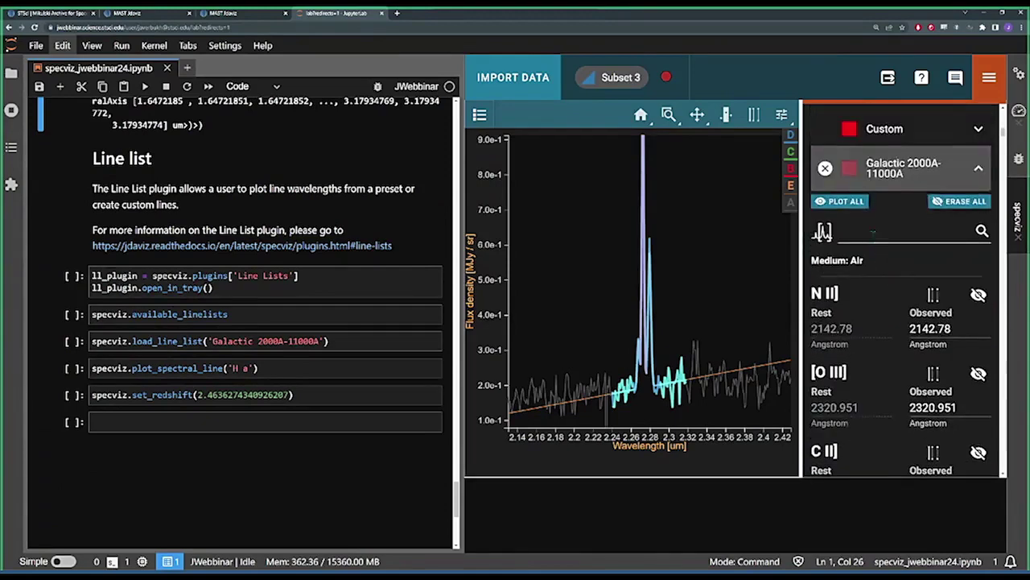
click(873, 232)
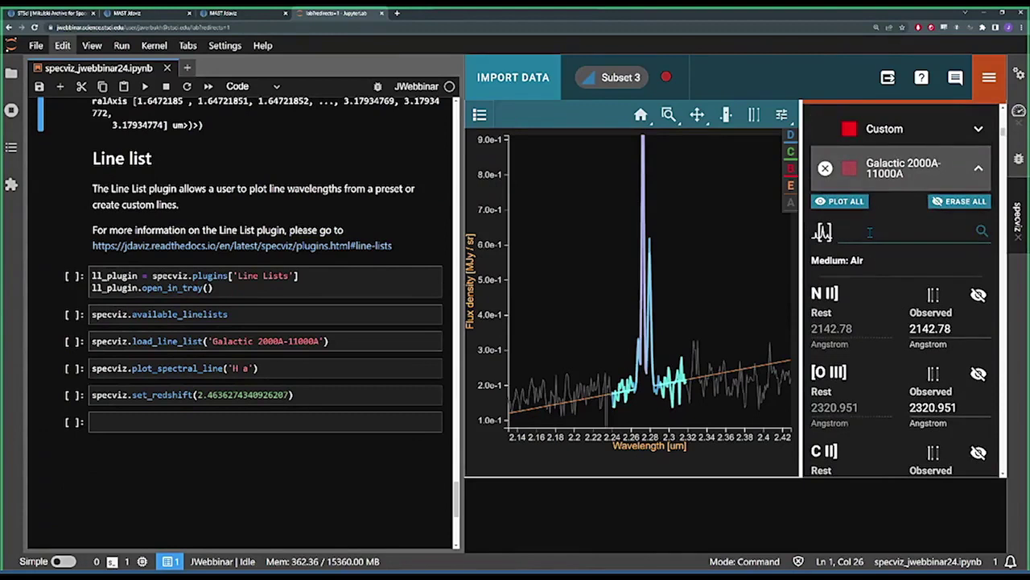
text(H a)
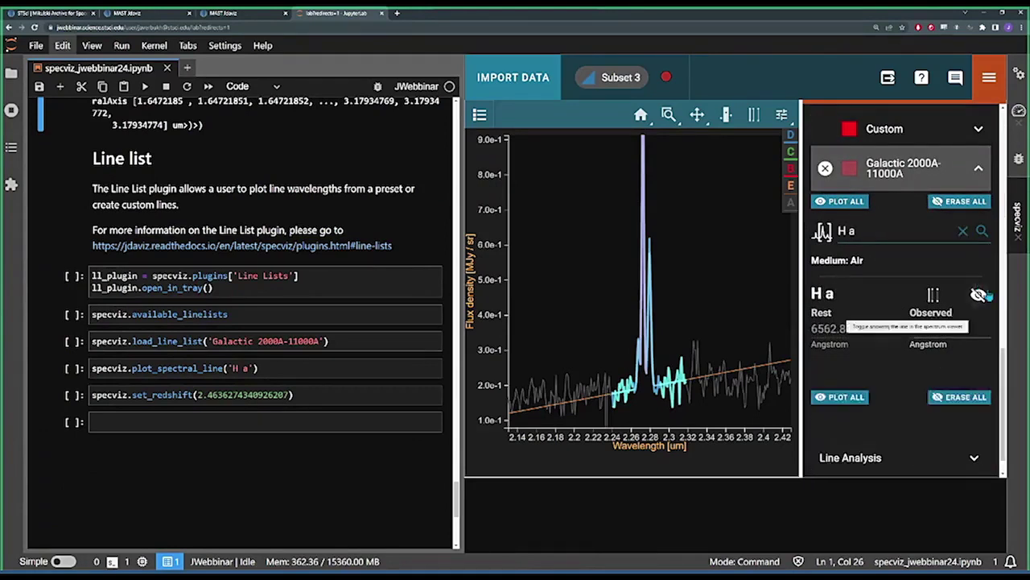
click(978, 295)
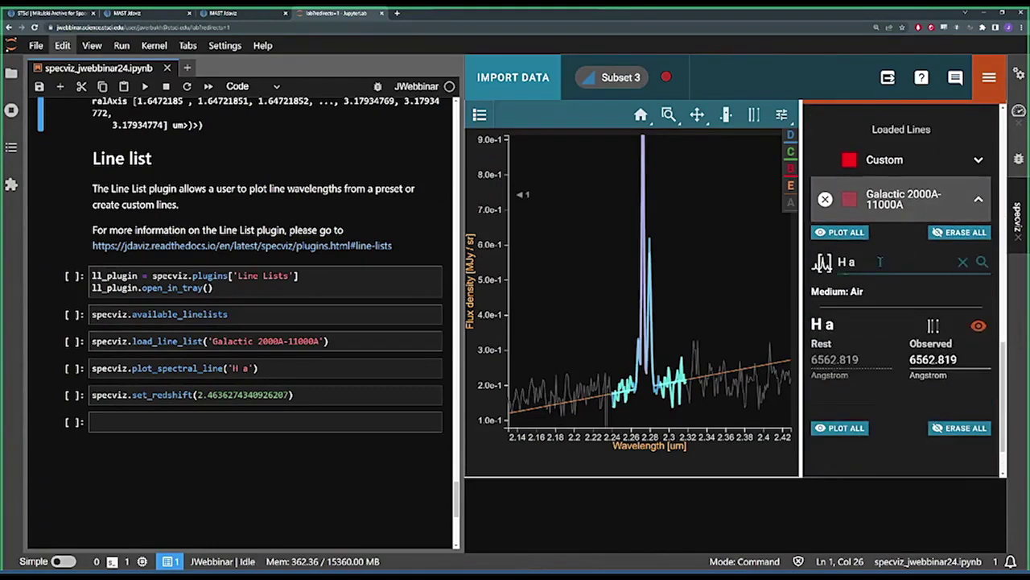
- Filter the list for "N II" and show the [N II] lines at 6548.05 and 6583.46 Angstrom in the viewer
drag(879, 262, 841, 264)
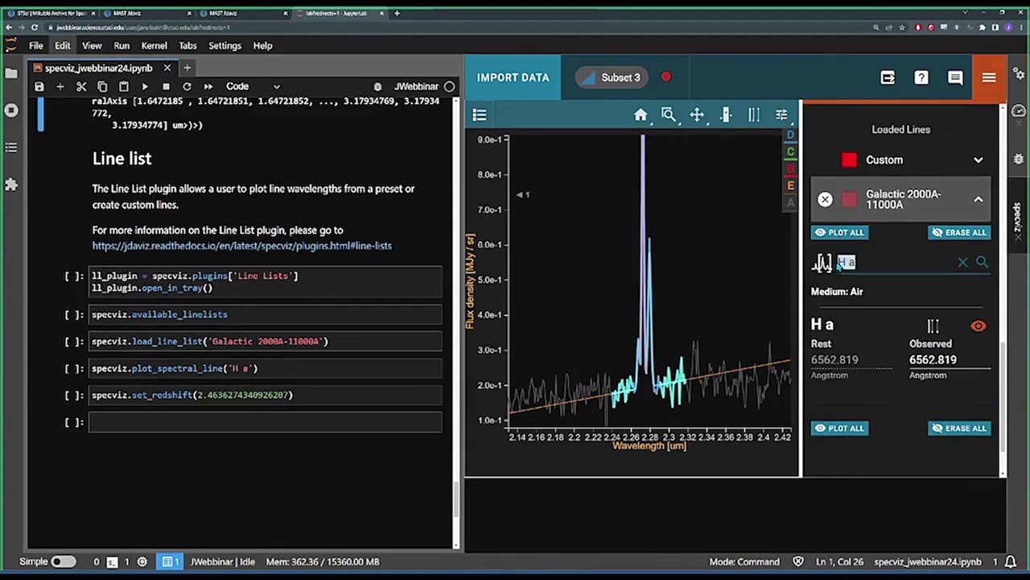
text(N II)
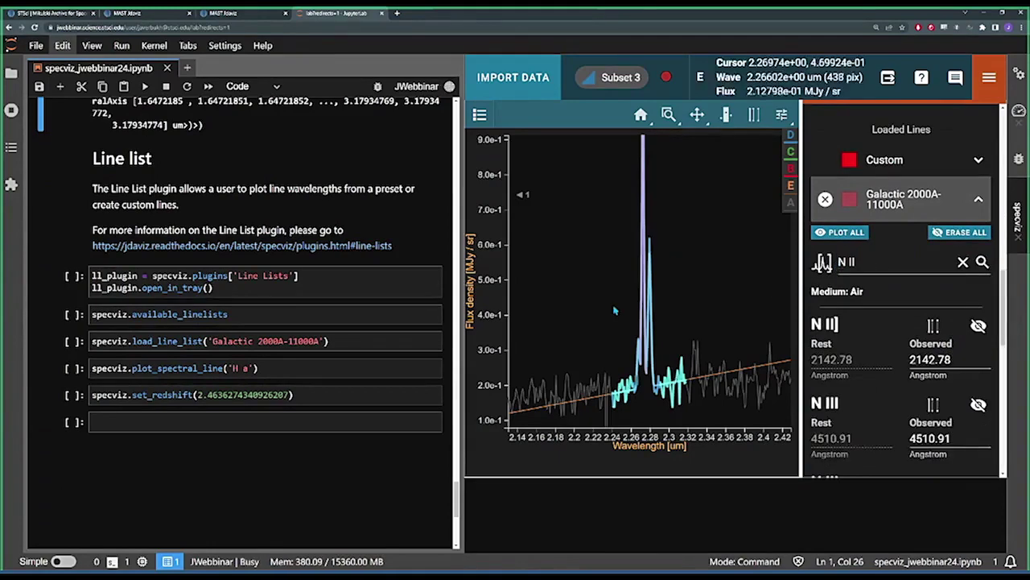
scroll(881, 298, down, 6)
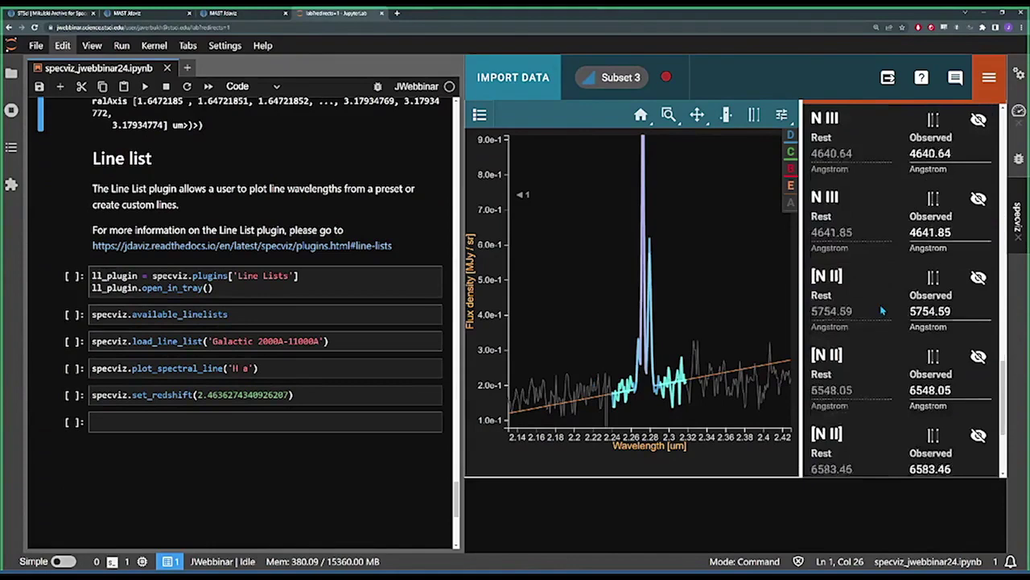
click(978, 235)
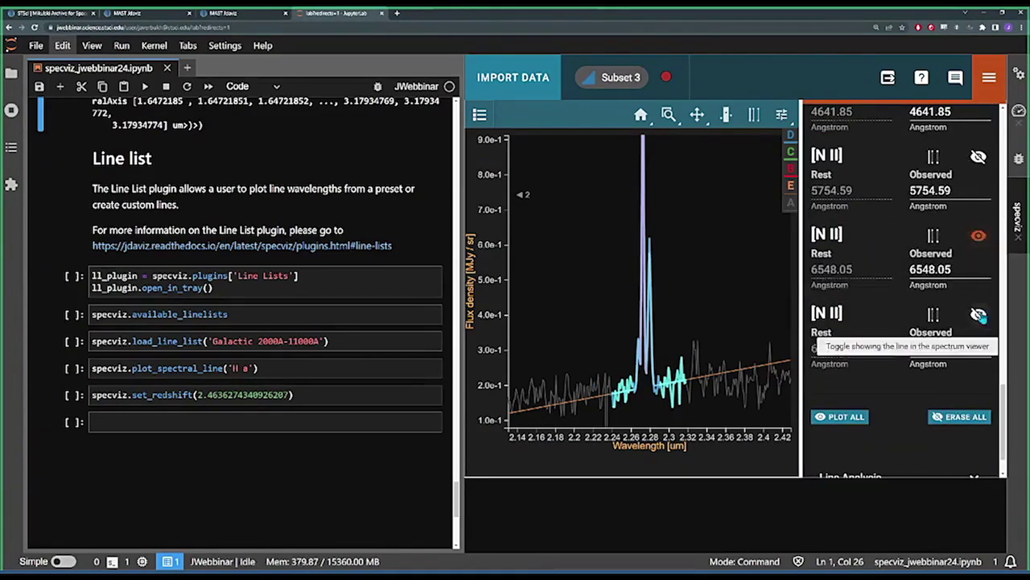
click(978, 314)
- Filter the list for "H a" again and set the line's observed wavelength to 22600 Angstrom
scroll(958, 314, up, 3)
scroll(914, 276, up, 5)
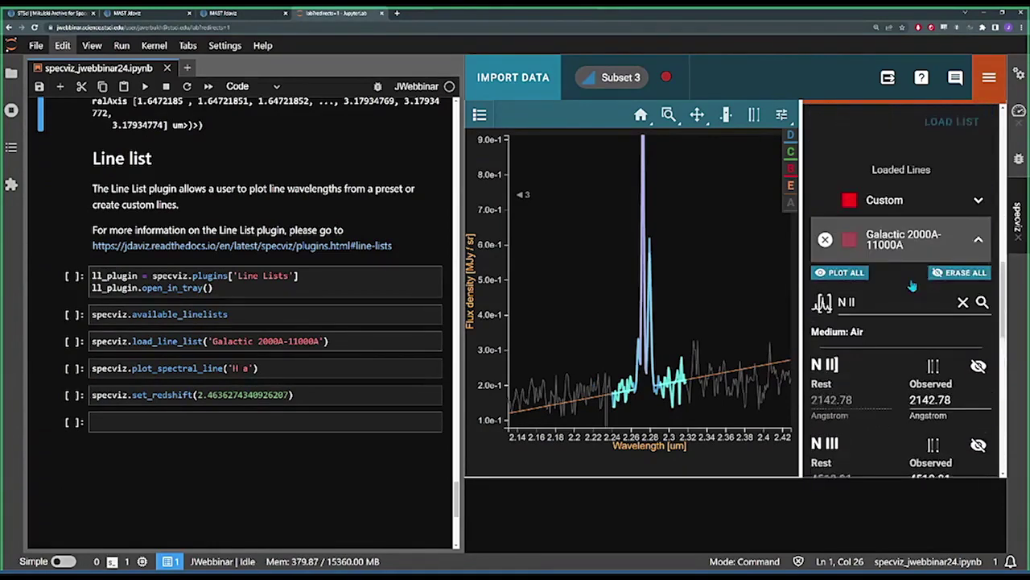
triple_click(876, 268)
text(H a)
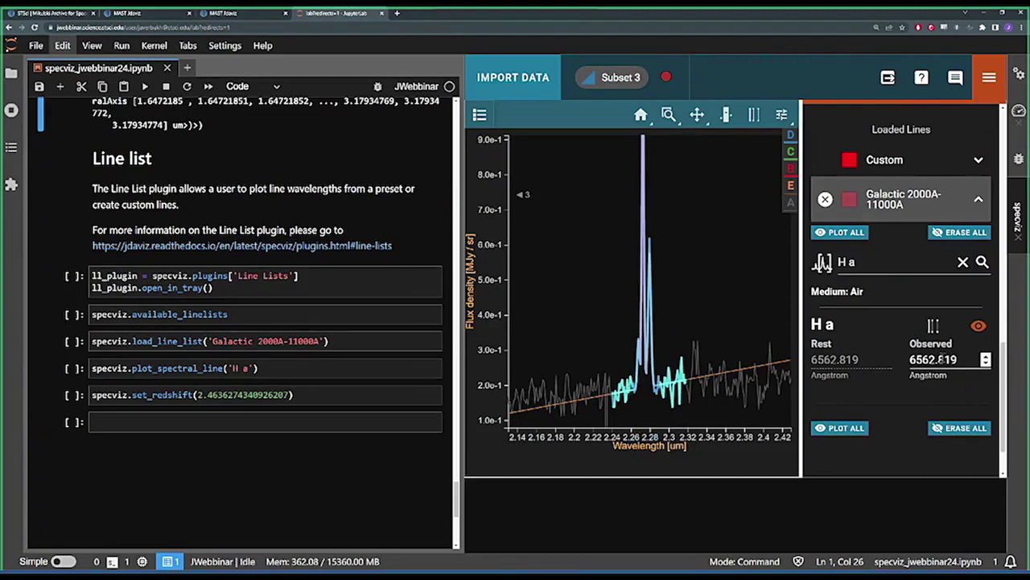
double_click(935, 359)
text(22600)
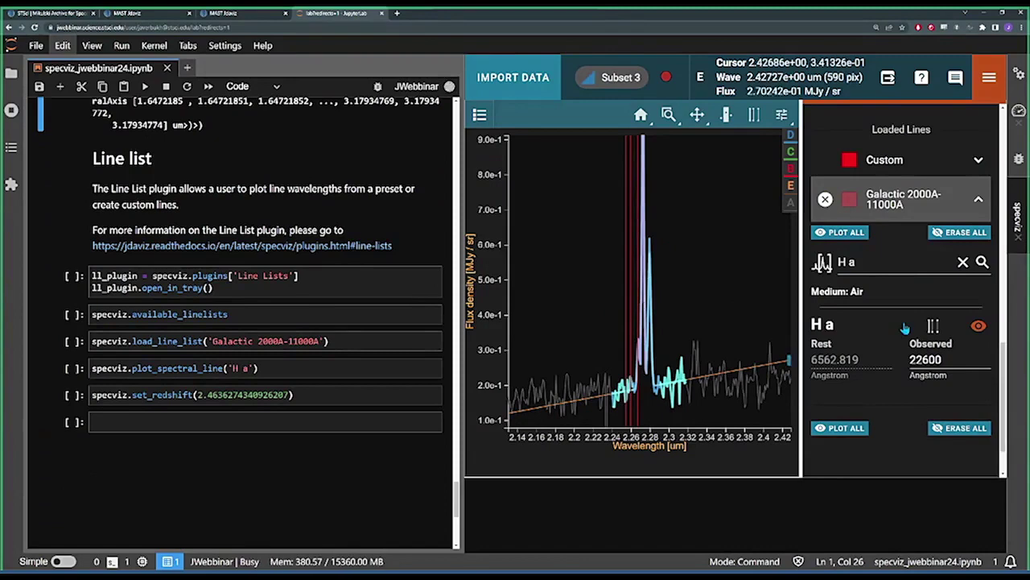
- Shift the plotted lines to a redshift of 2.4244 with the redshift slider and widen the displayed spectral range
scroll(916, 338, up, 5)
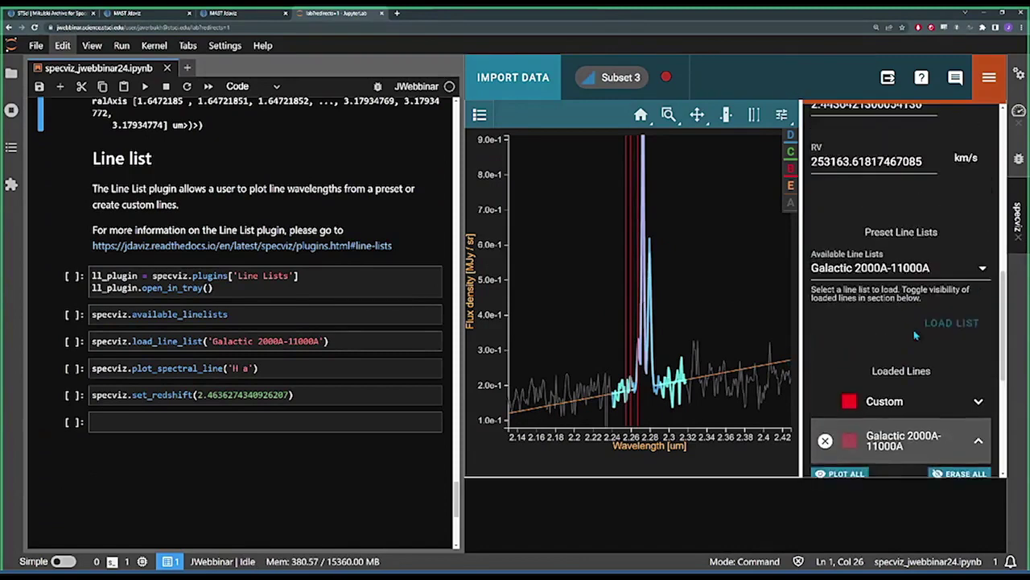
scroll(915, 337, up, 3)
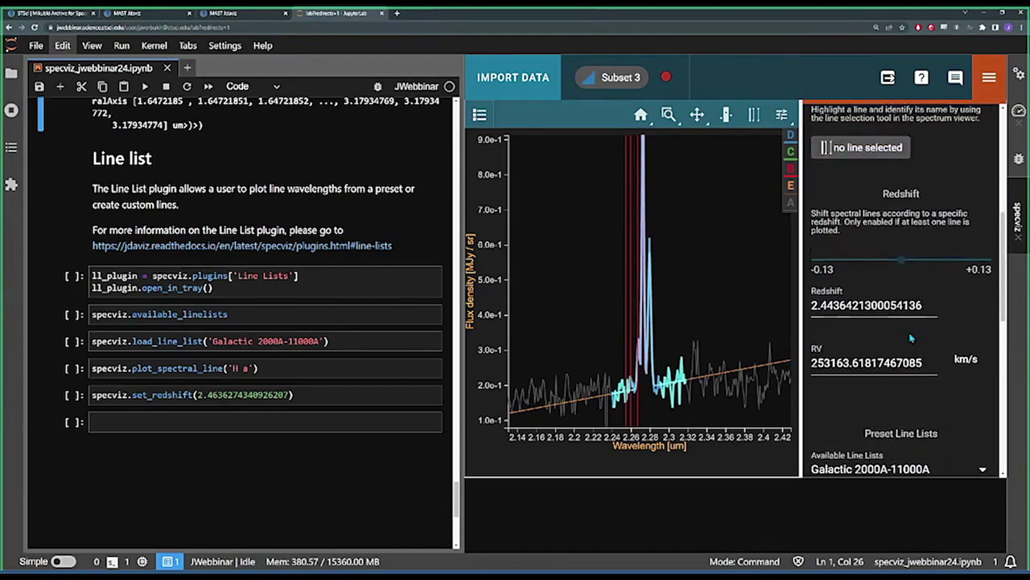
scroll(910, 330, up, 1)
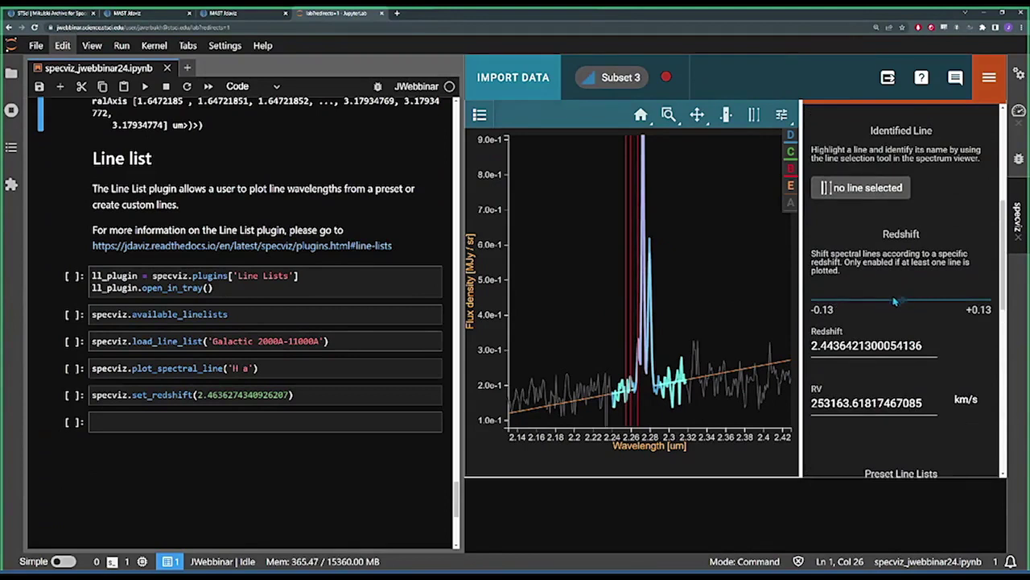
mouse_move(894, 301)
mouse_down()
mouse_move(921, 301)
mouse_move(888, 295)
mouse_up()
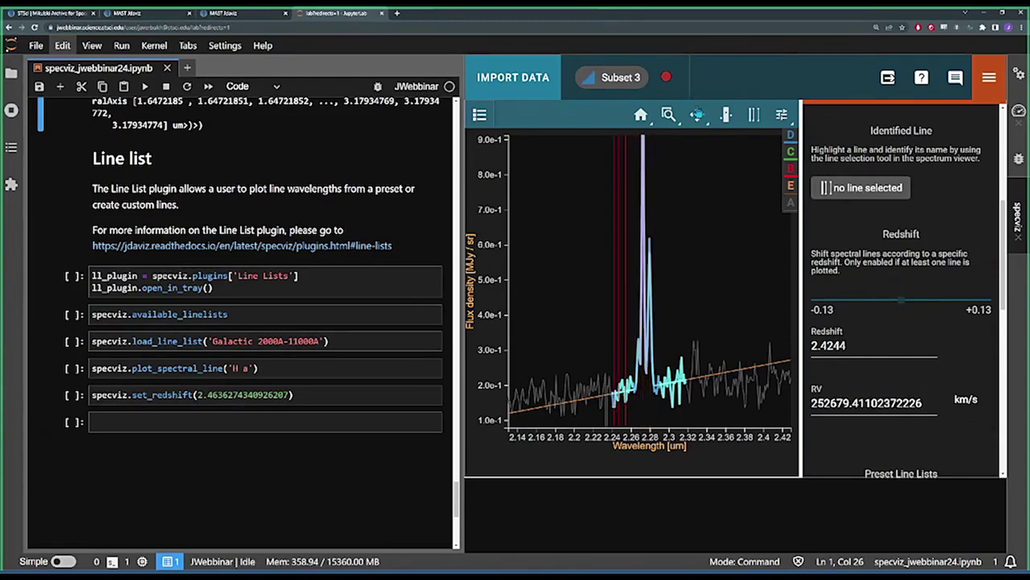
click(697, 115)
scroll(718, 240, down, 3)
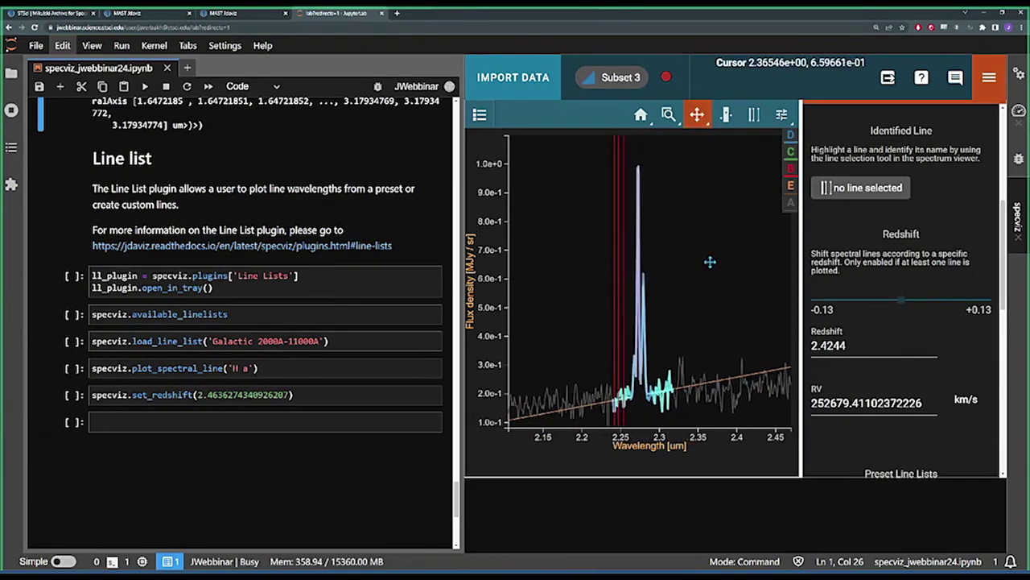
click(698, 115)
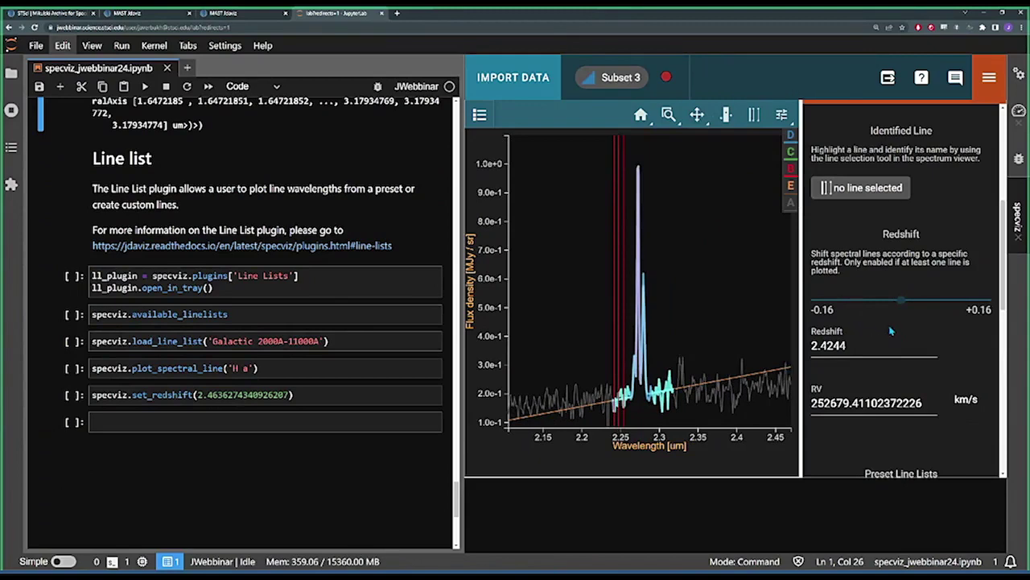
- Collapse the Line Lists plugin and open the Line Analysis plugin for the spectrum
scroll(897, 322, up, 3)
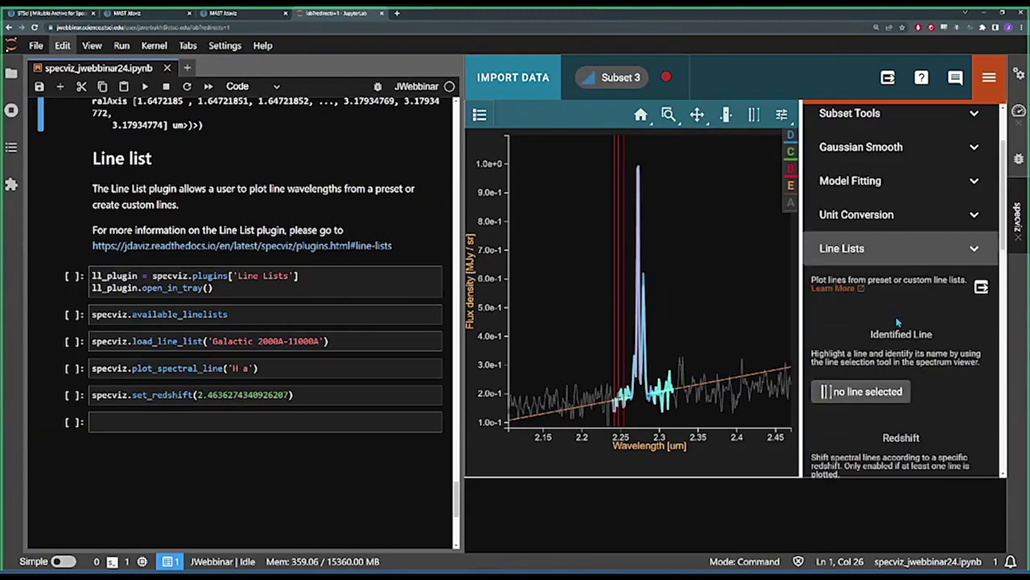
scroll(897, 322, up, 3)
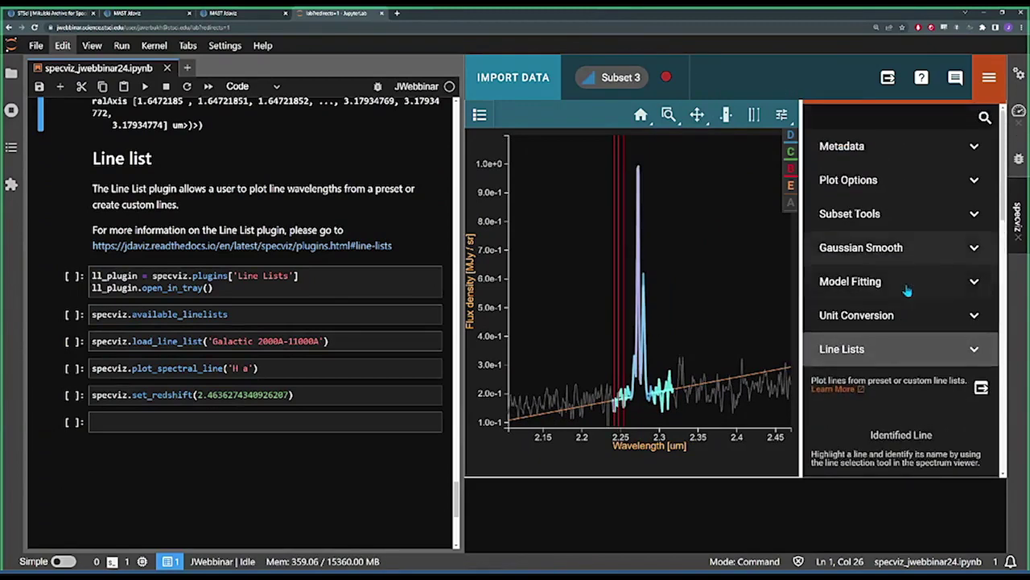
scroll(909, 287, down, 1)
click(914, 310)
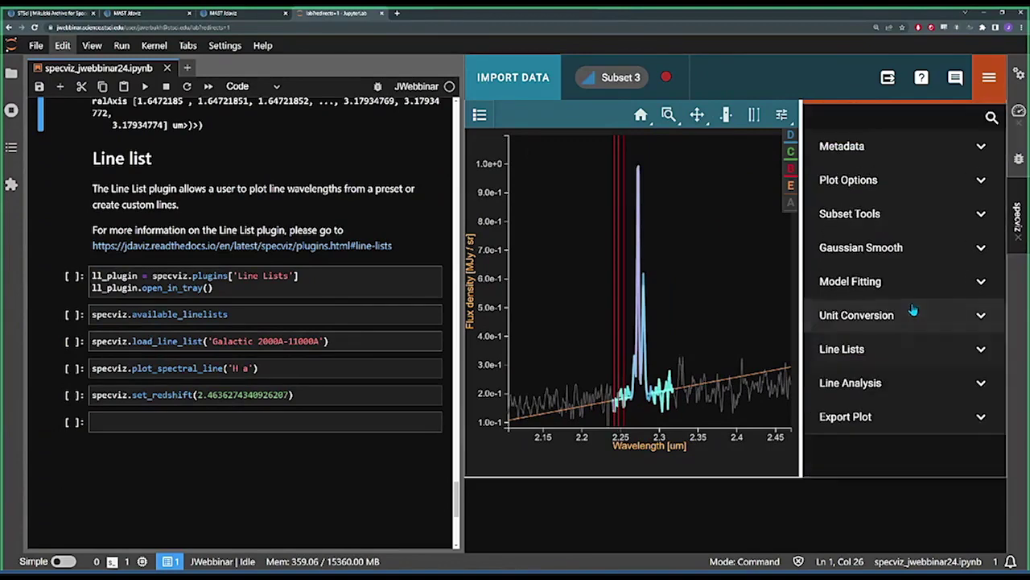
click(899, 384)
scroll(898, 294, down, 4)
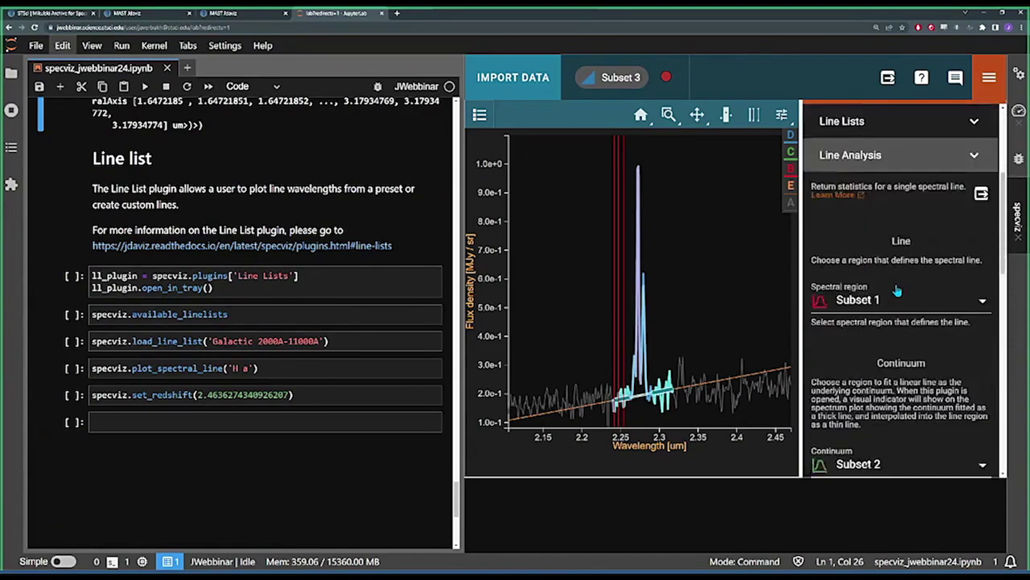
- Assign the measured centroid to the H a 6562.819 reference line and apply the resulting redshift to the plotted lines
scroll(897, 291, down, 6)
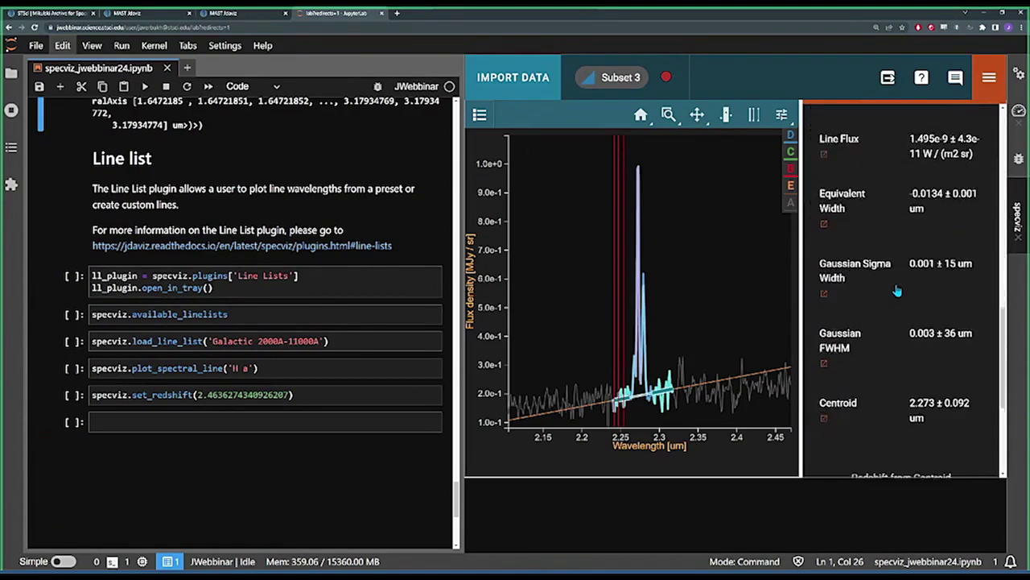
scroll(898, 291, down, 1)
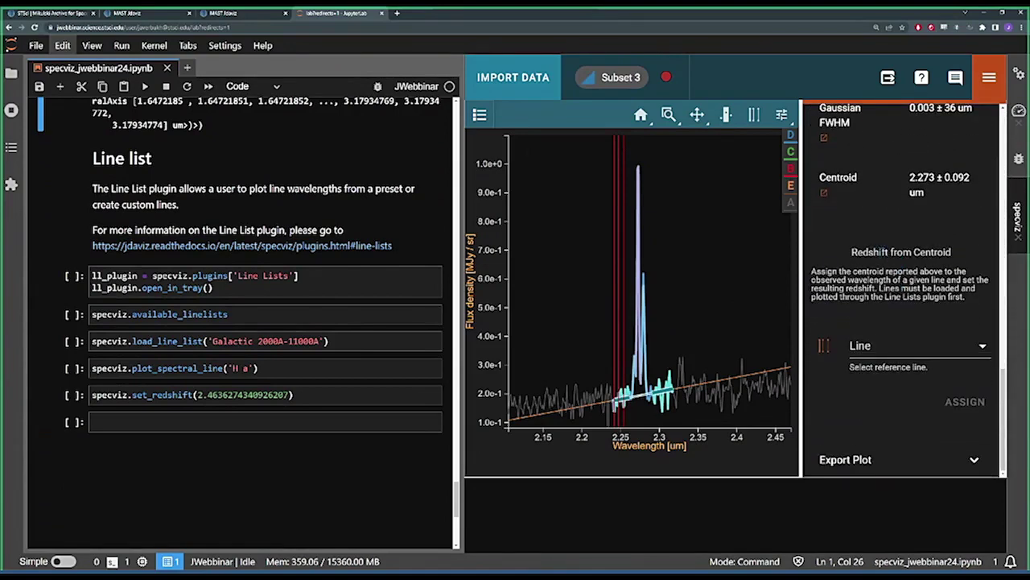
click(922, 345)
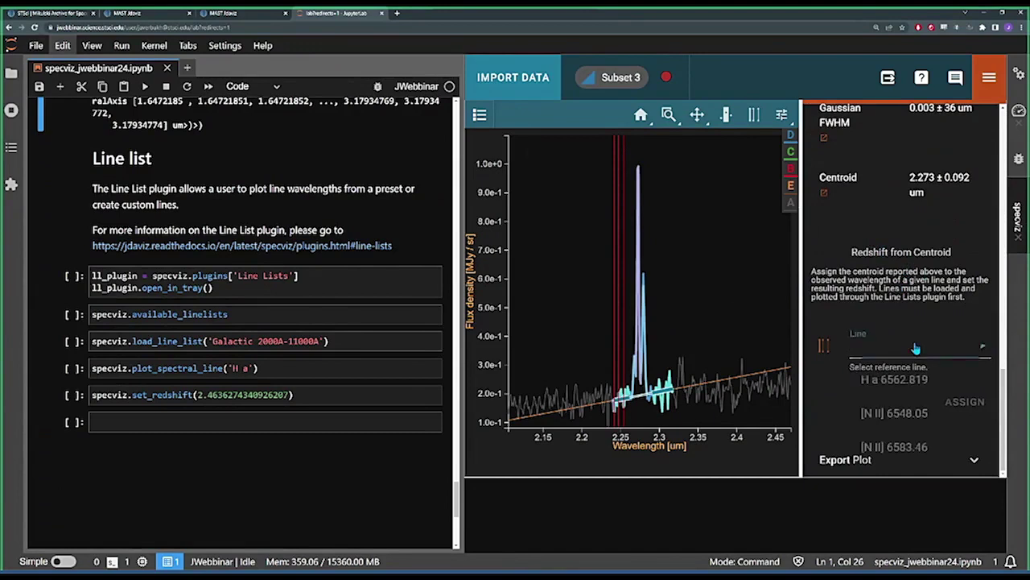
click(923, 313)
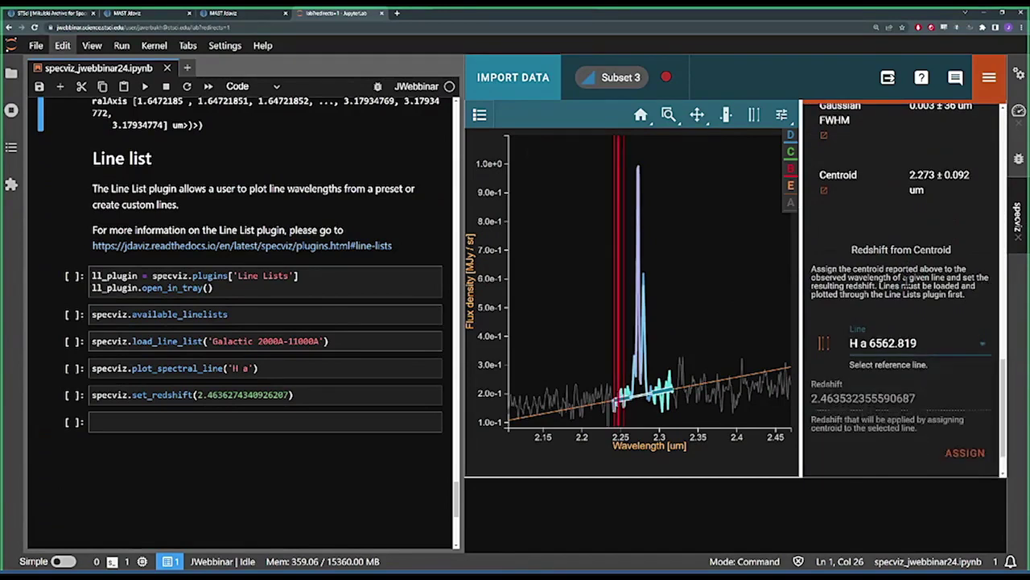
scroll(906, 281, down, 1)
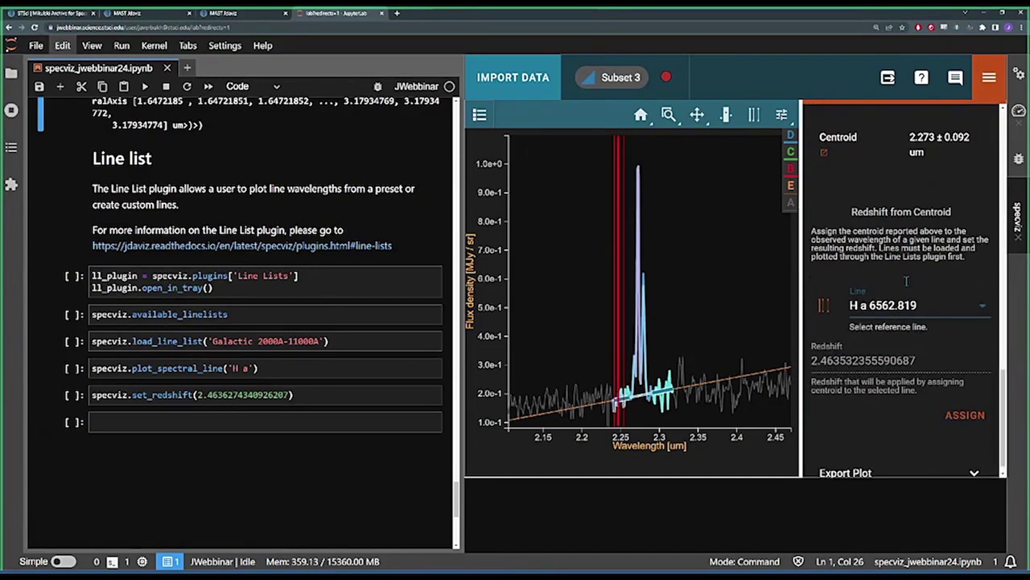
click(956, 413)
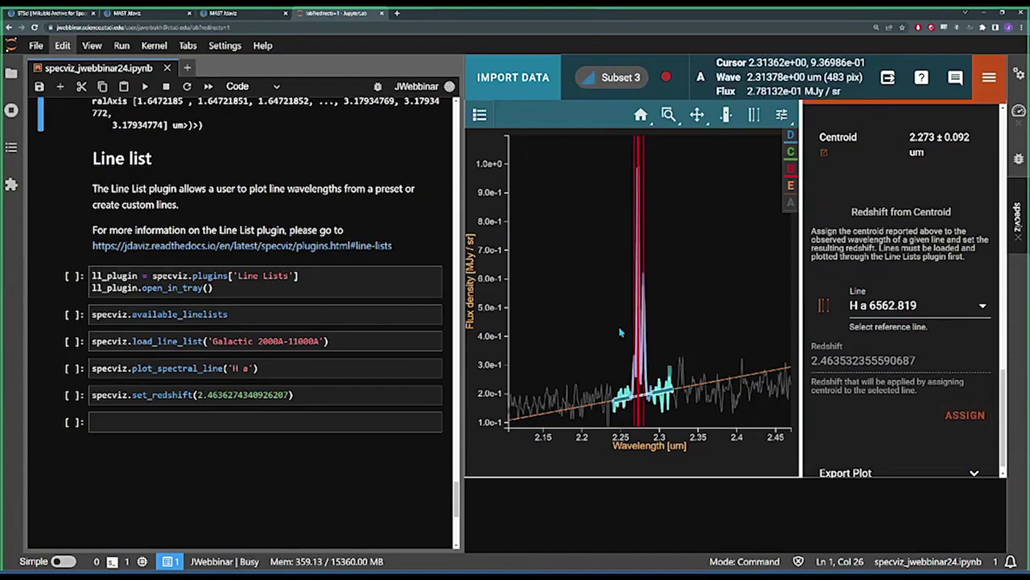
- Zoom the spectrum in along the wavelength axis and pan to centre the H a and [N II] peaks, showing about 2.24 to 2.30 um
click(697, 115)
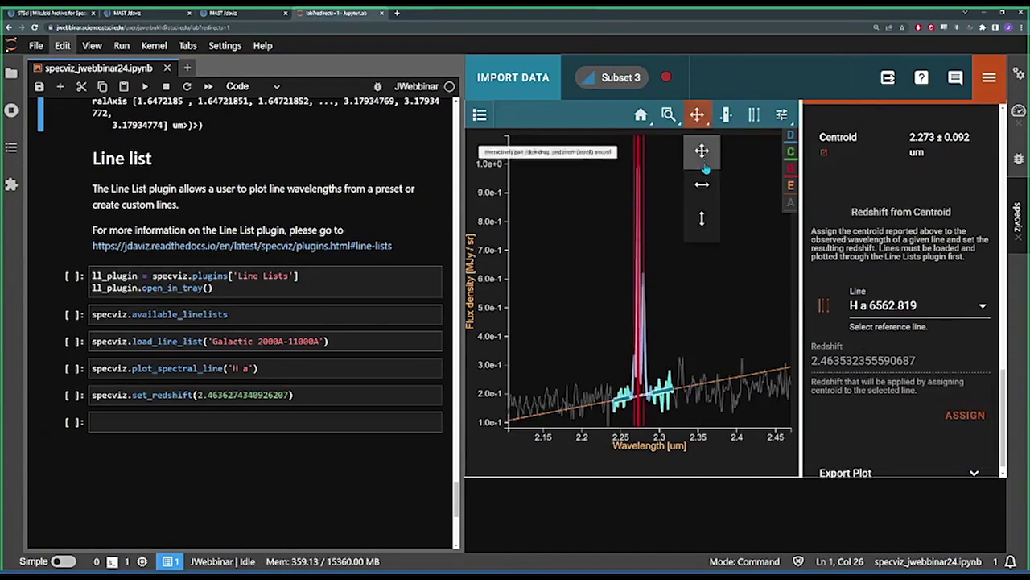
click(701, 184)
scroll(653, 313, down, 2)
scroll(654, 313, up, 5)
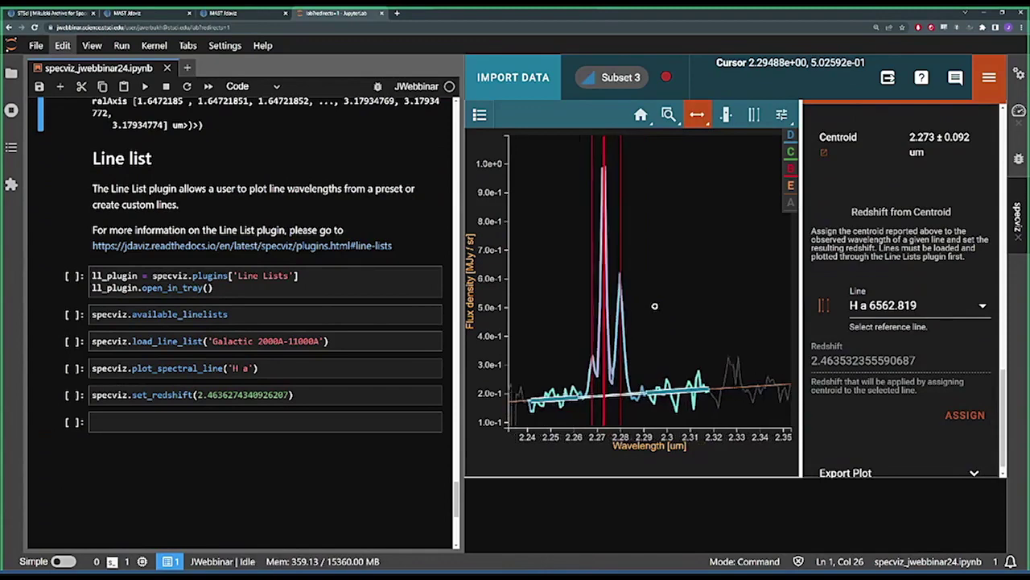
scroll(654, 306, up, 2)
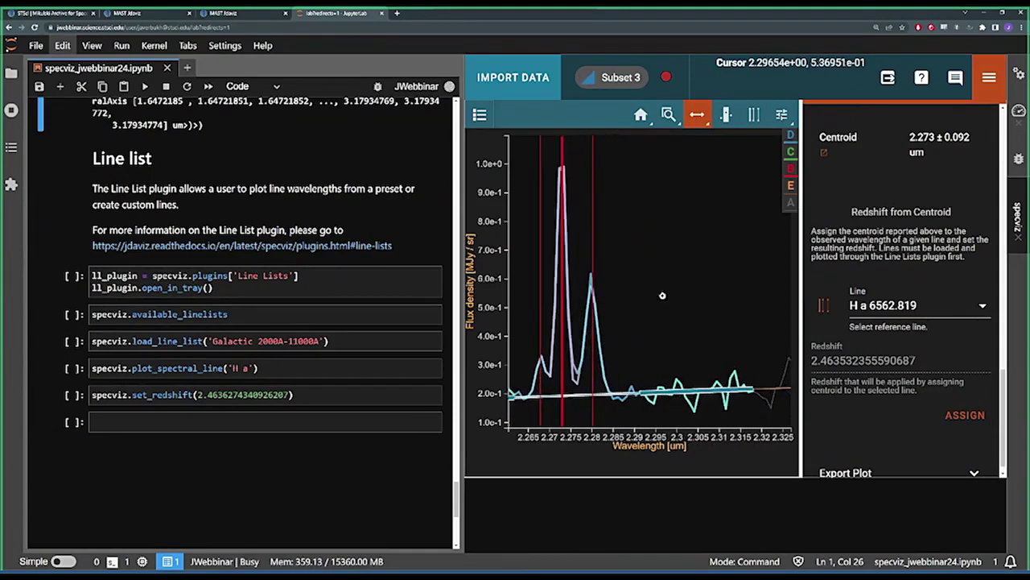
click(697, 115)
click(702, 149)
drag(674, 185, 776, 197)
click(697, 116)
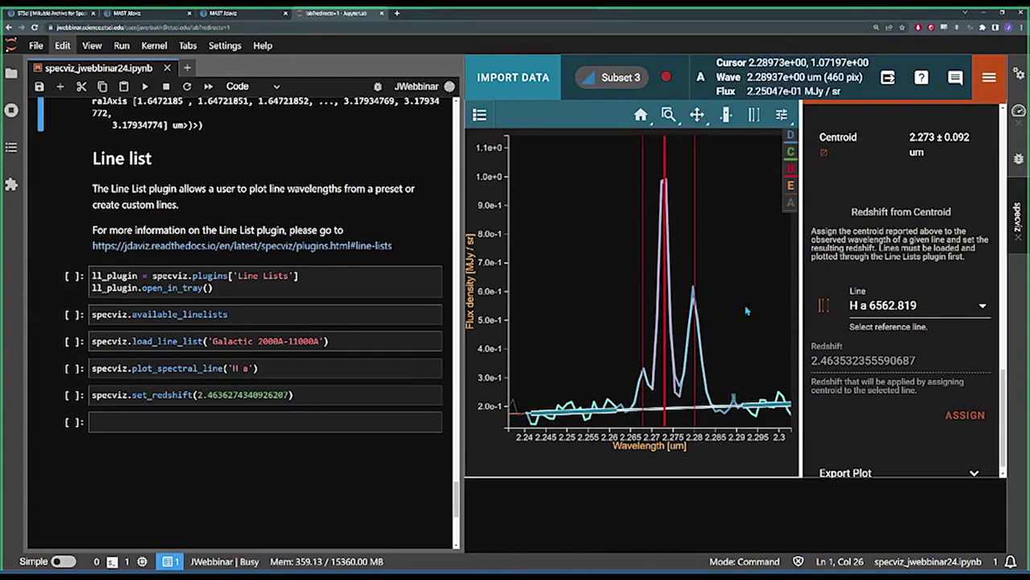